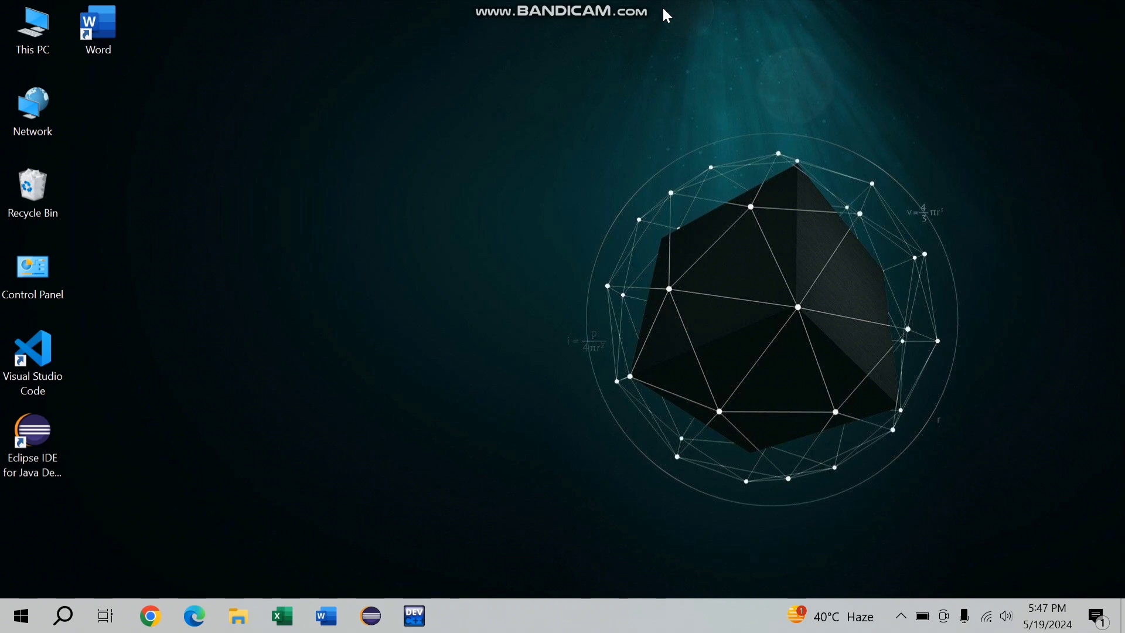
Open Word with a blank document, paste the copied Creative Writing text and dismiss the licence notice
double_click(109, 21)
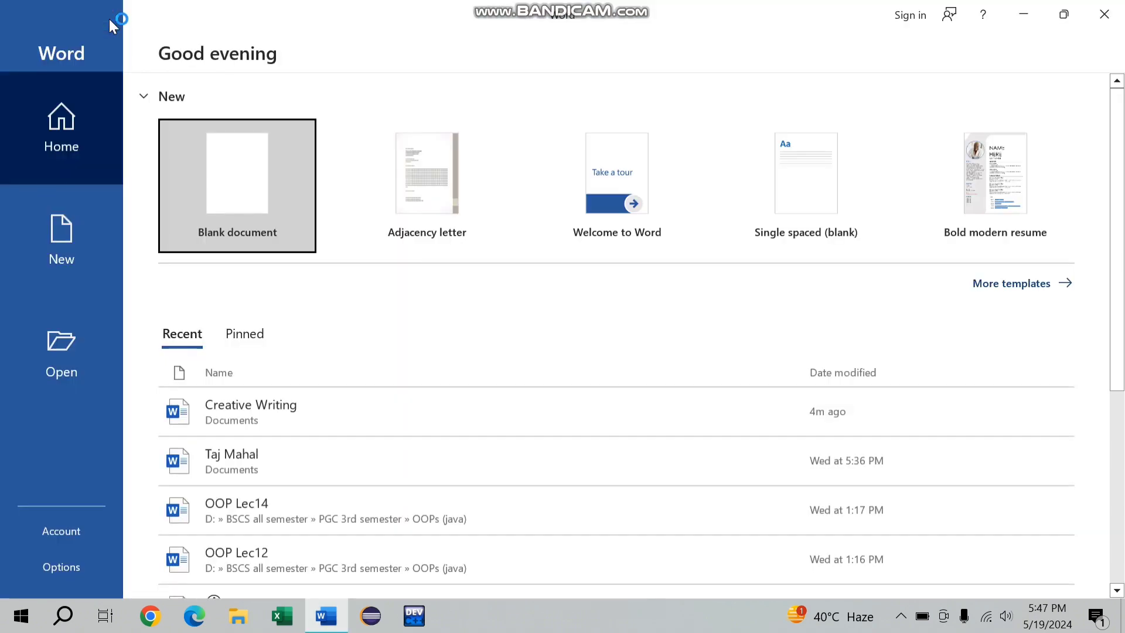
click(221, 180)
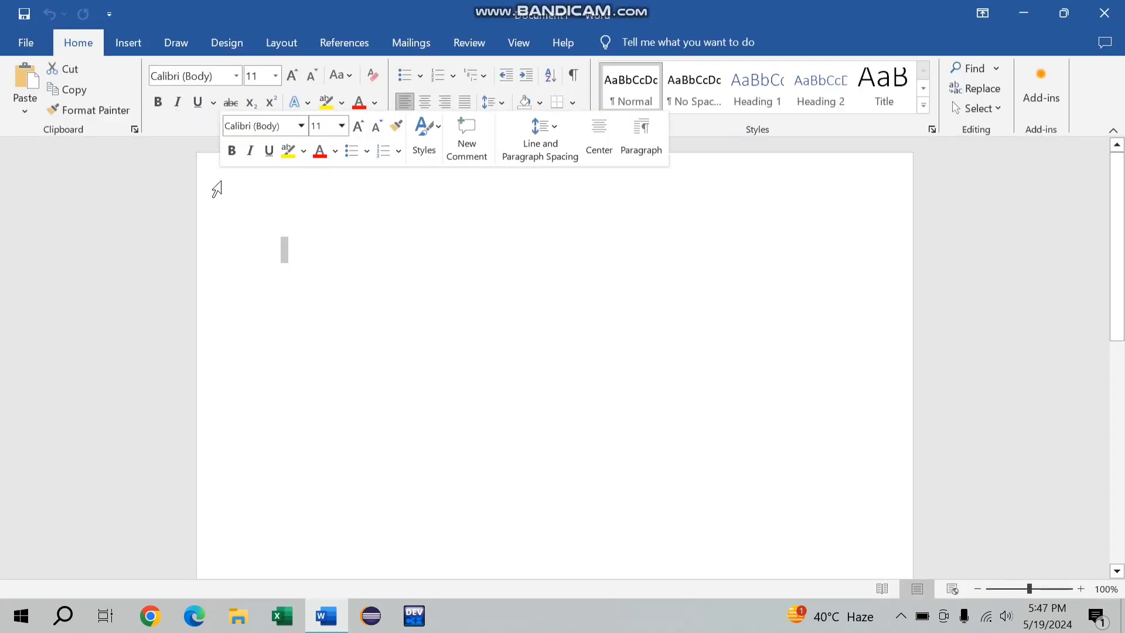
key(ctrl+v)
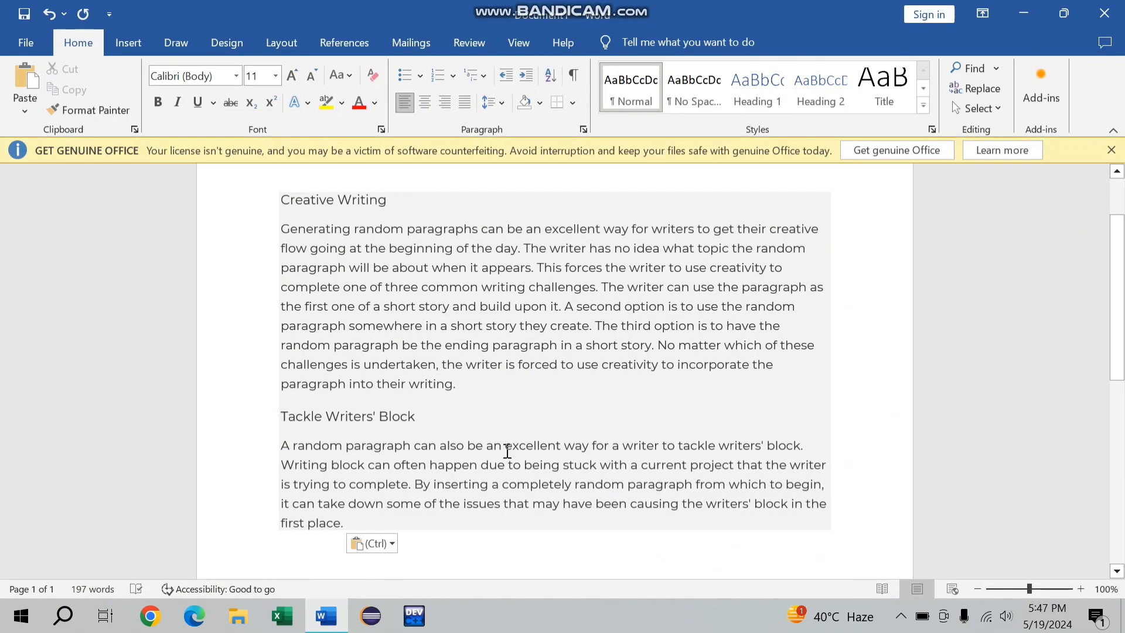
click(1111, 150)
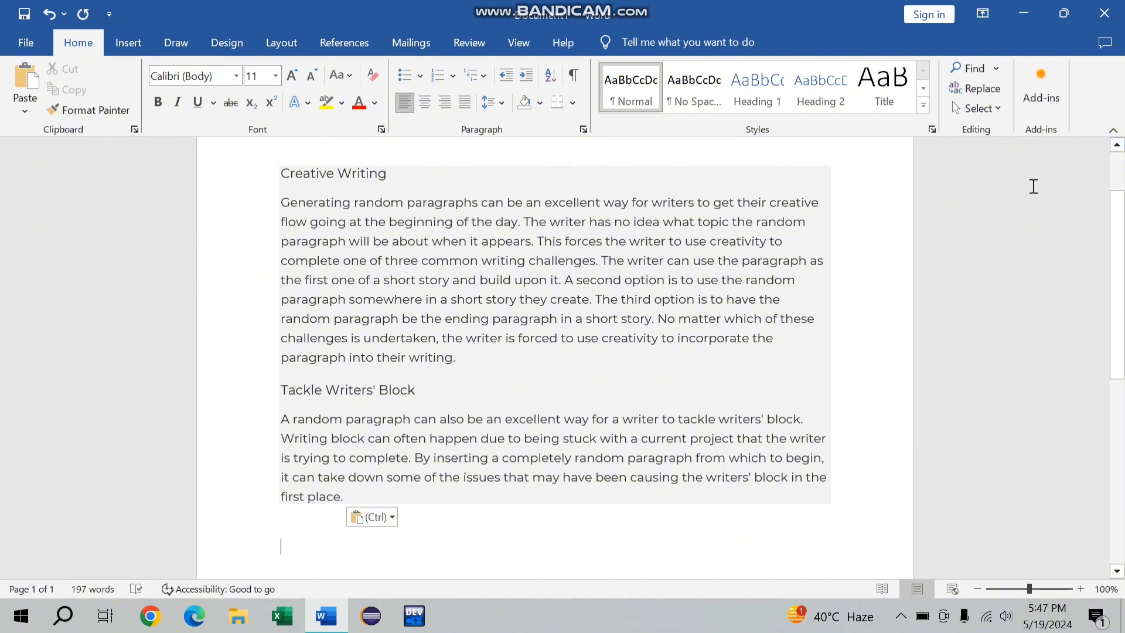
Enter 5463 on a new line below the last paragraph and format its final digit 3 as subscript
key(Return)
text(546)
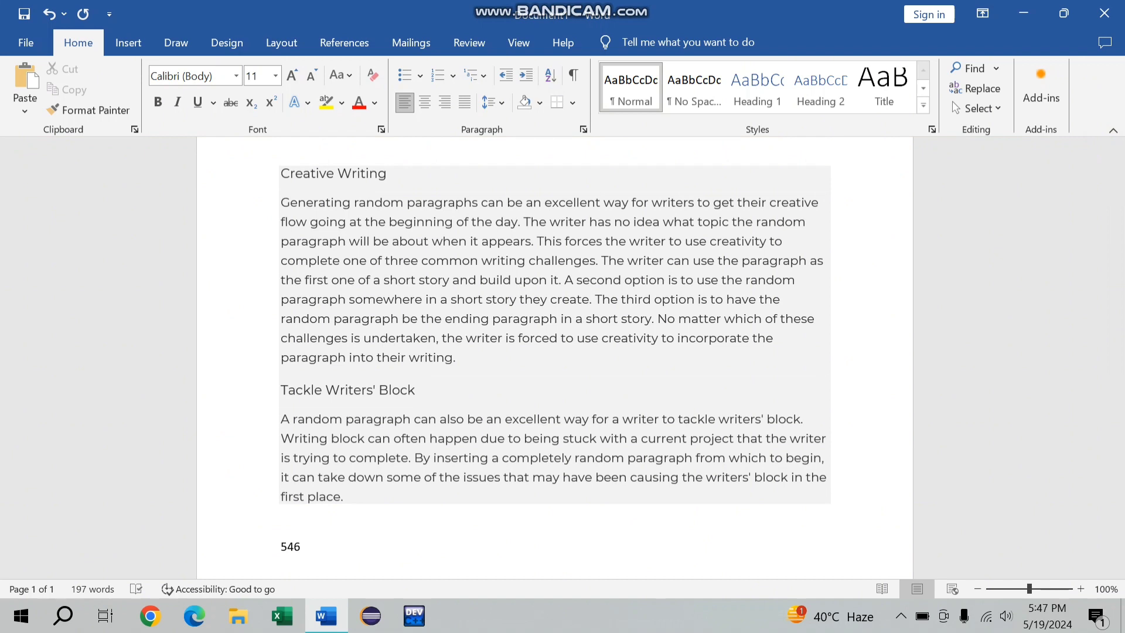
text(3)
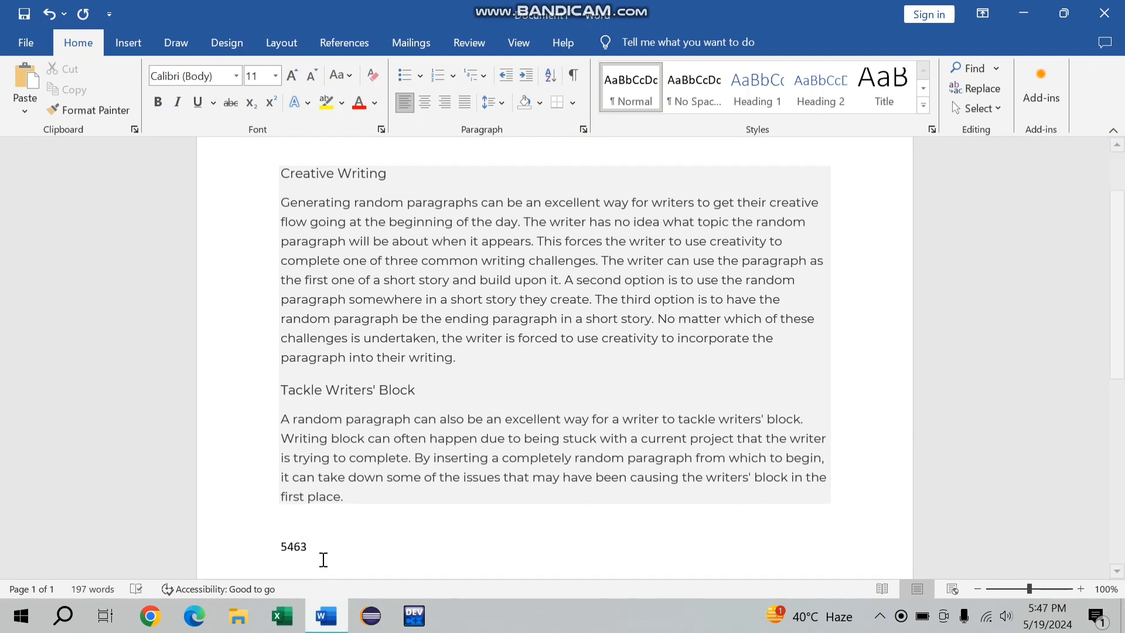
drag(319, 546, 300, 547)
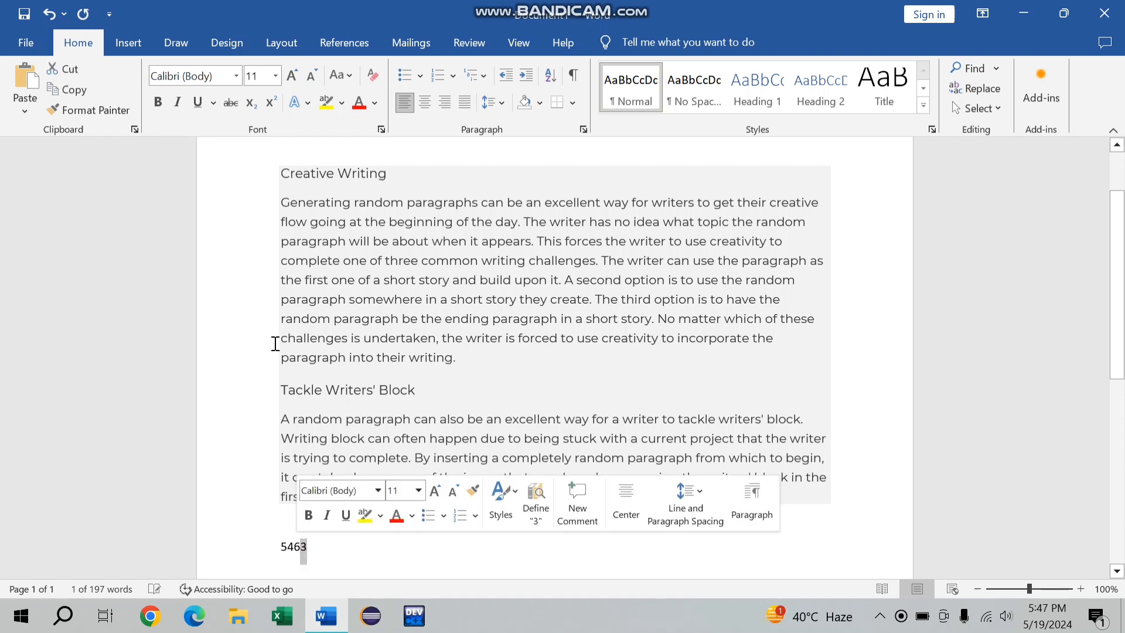
click(250, 104)
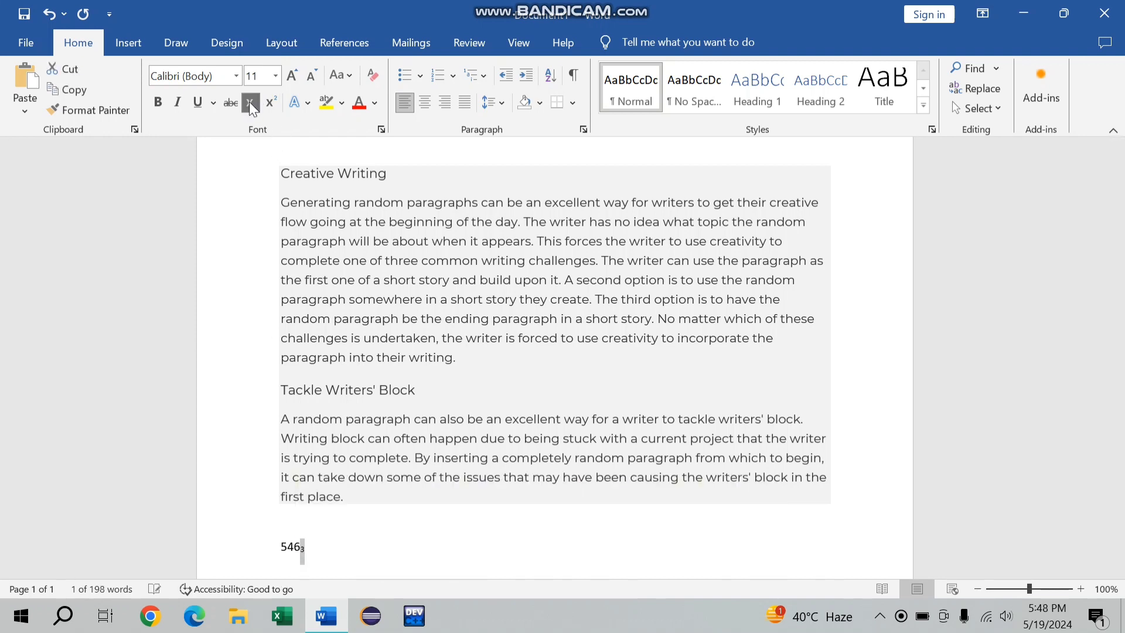
click(462, 518)
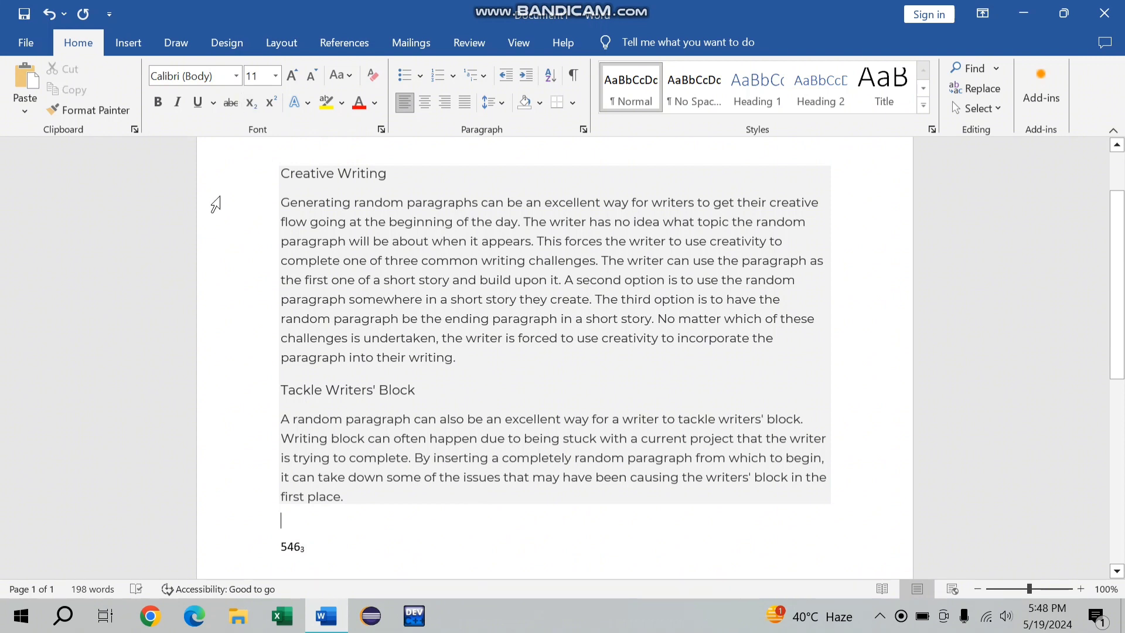
Try entering 783 as subscript text on the empty line above the number, erase it and turn subscript off
click(252, 107)
text(783)
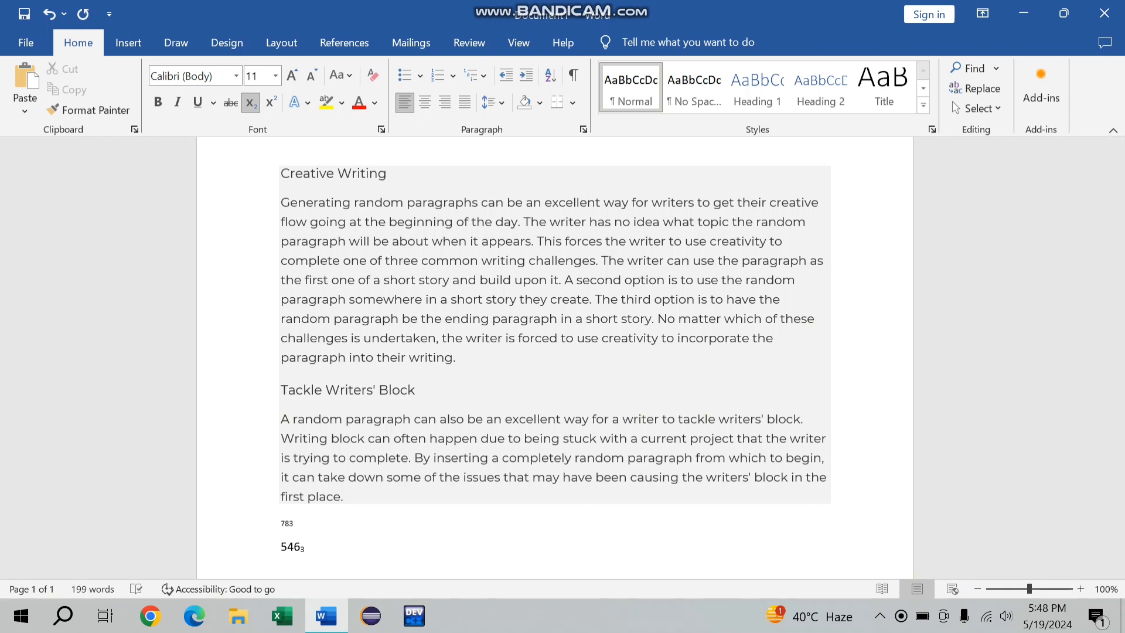
key(BackSpace)
key(BackSpace)
key(BackSpace)
key(ctrl+equal)
Enter 6573 followed by a superscript 1 on the empty line below the last paragraph
text(6573)
text(2)
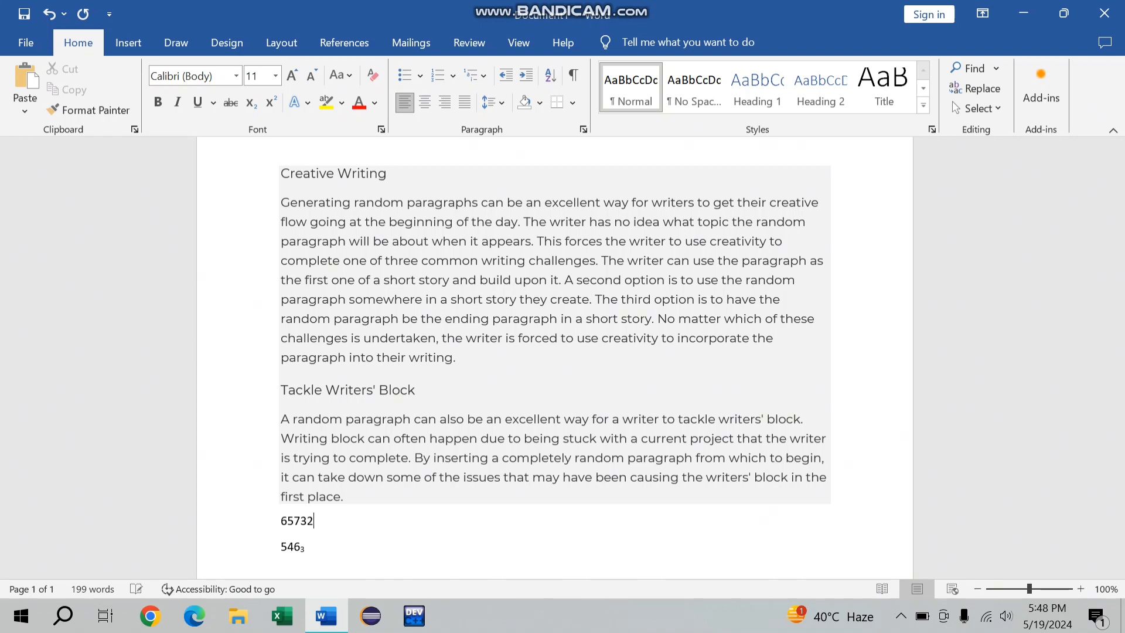
key(BackSpace)
key(ctrl+shift+plus)
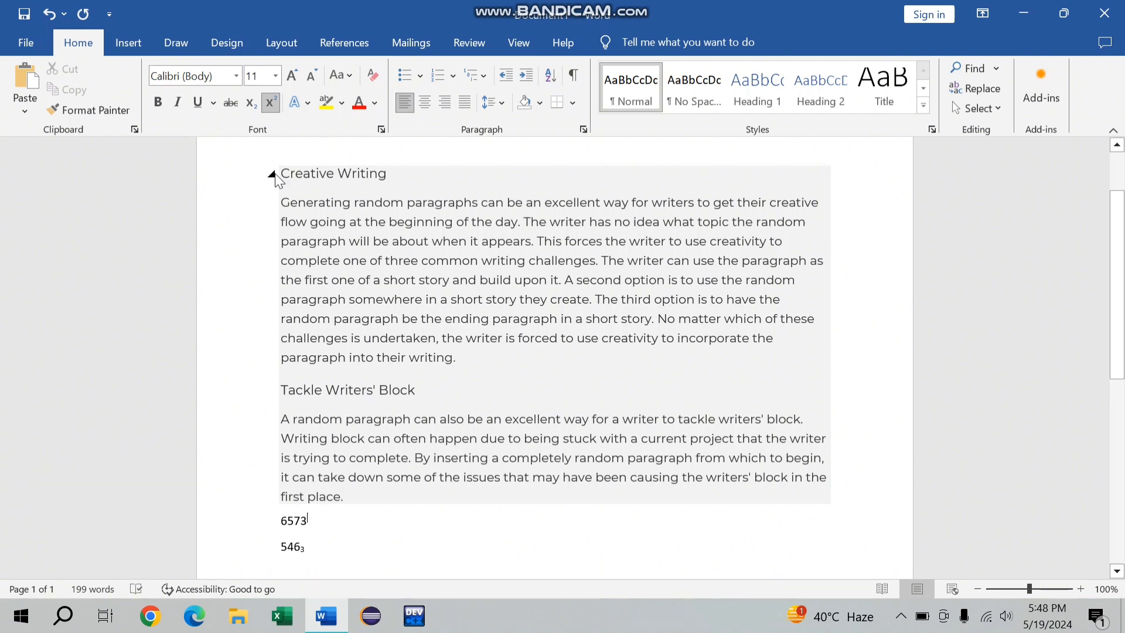
click(271, 103)
text(2)
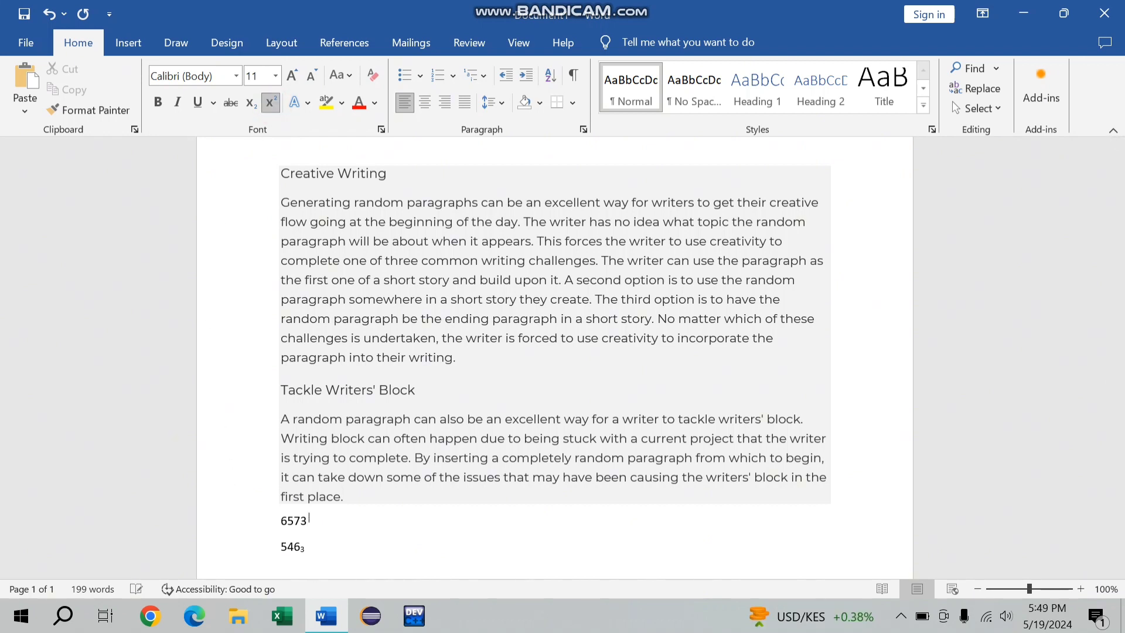
key(BackSpace)
text(4)
key(BackSpace)
text(19)
Increase the font size of the "Creative Writing" heading in steps up to 100 pt
click(274, 76)
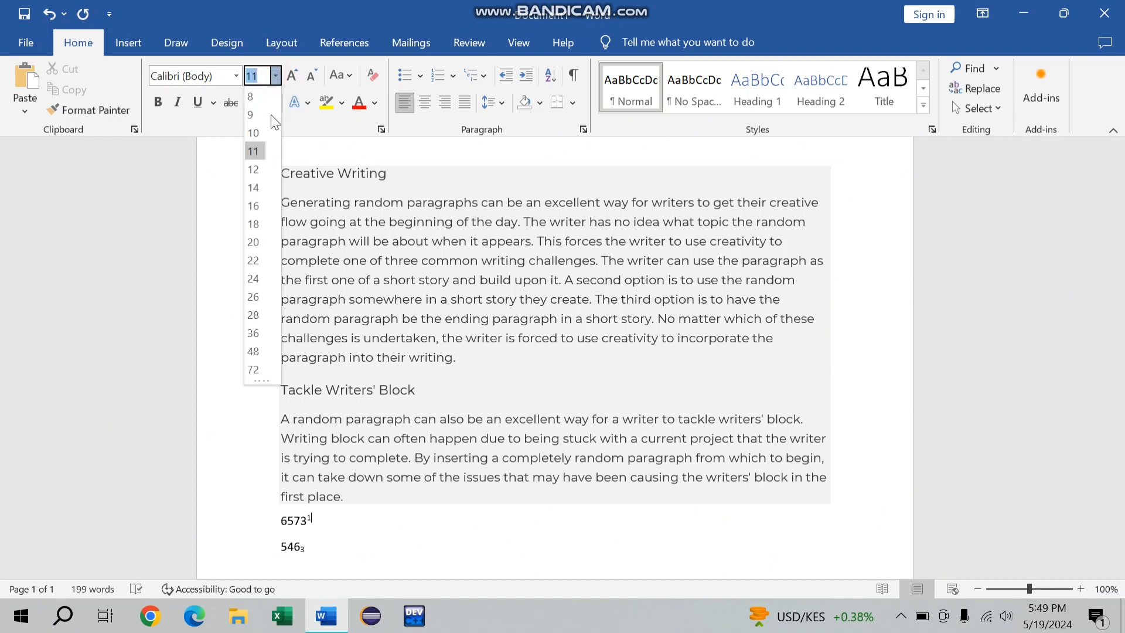
click(337, 161)
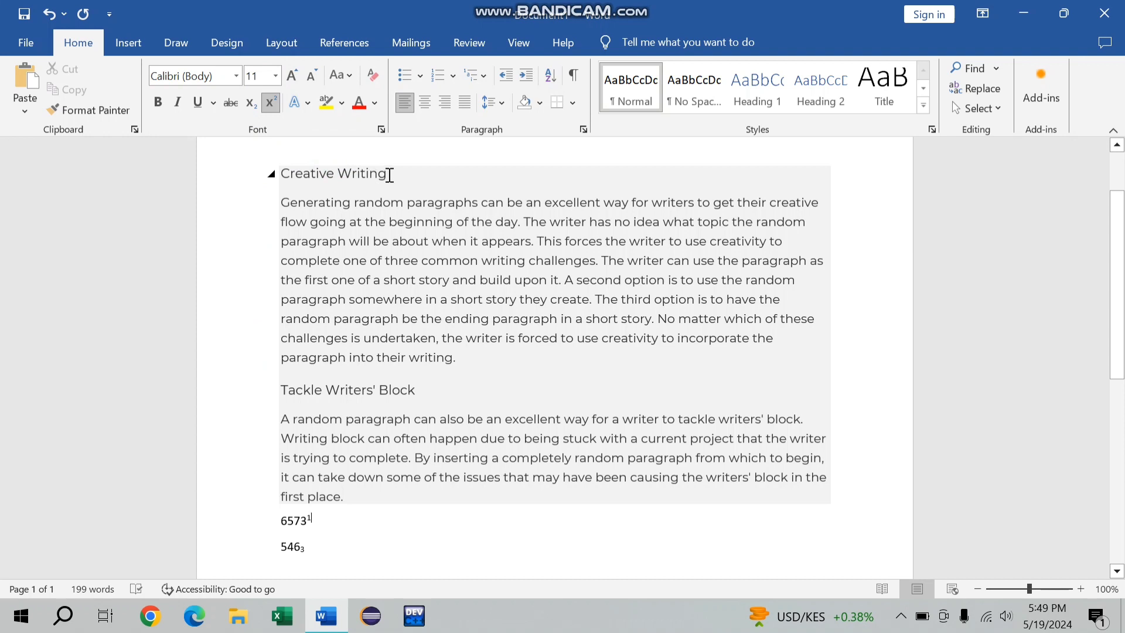
drag(390, 175, 292, 178)
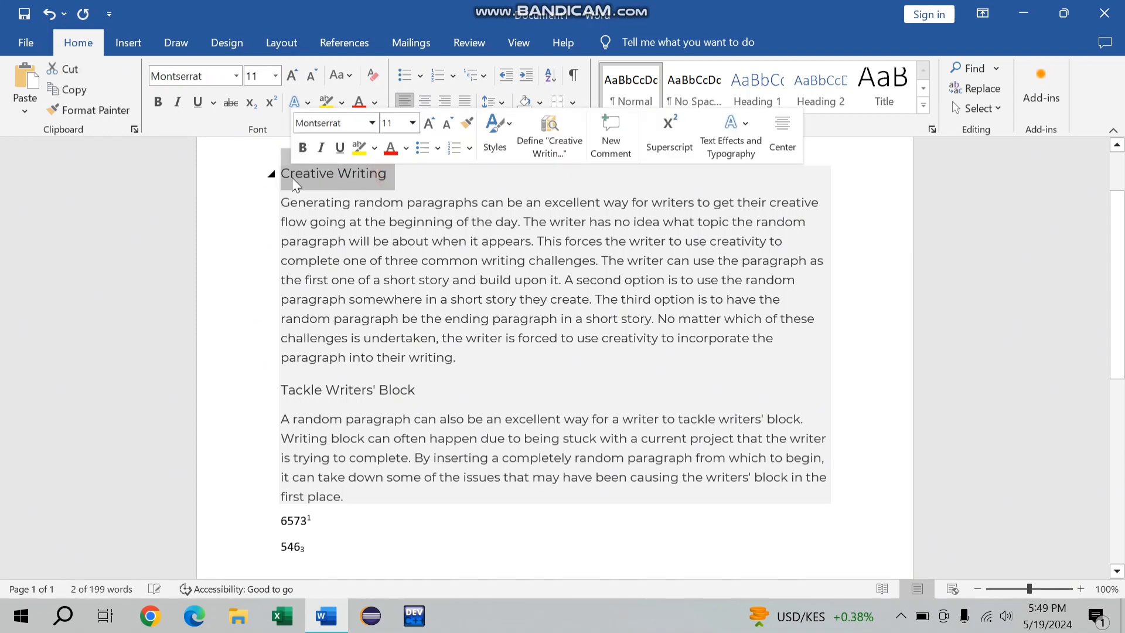
click(293, 79)
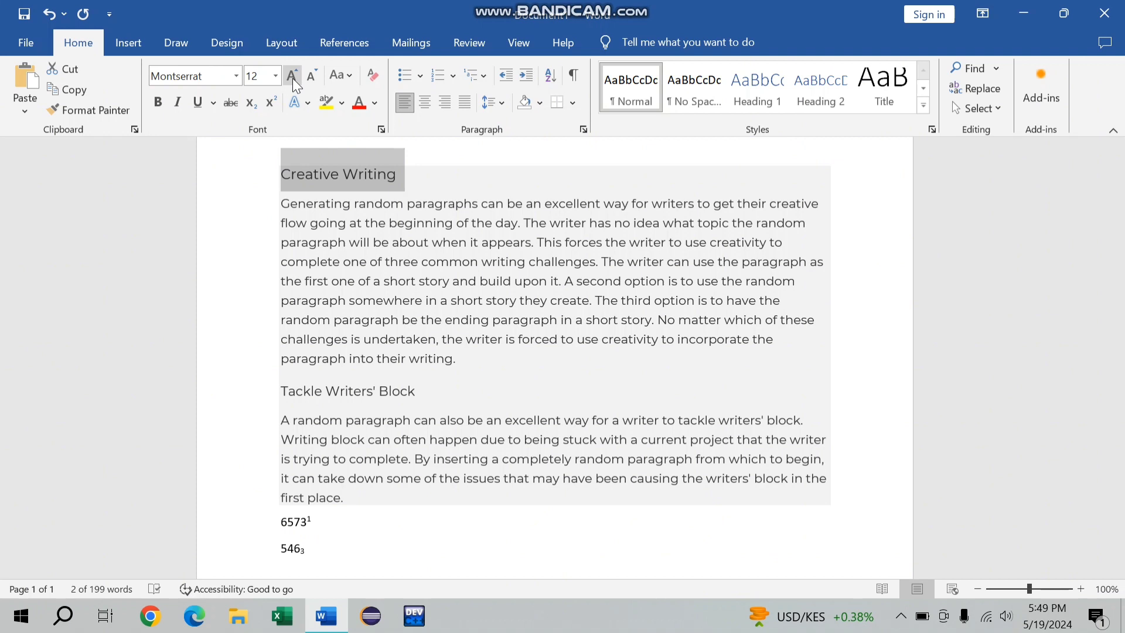
double_click(293, 79)
double_click(293, 79)
double_click(293, 79)
double_click(293, 79)
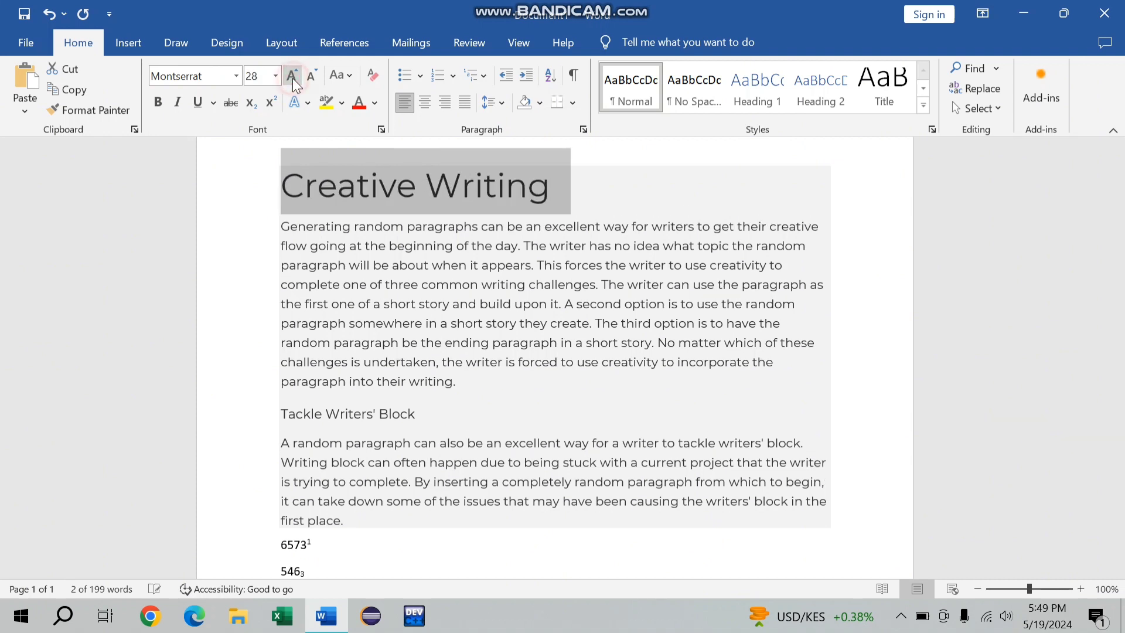
double_click(293, 79)
click(293, 78)
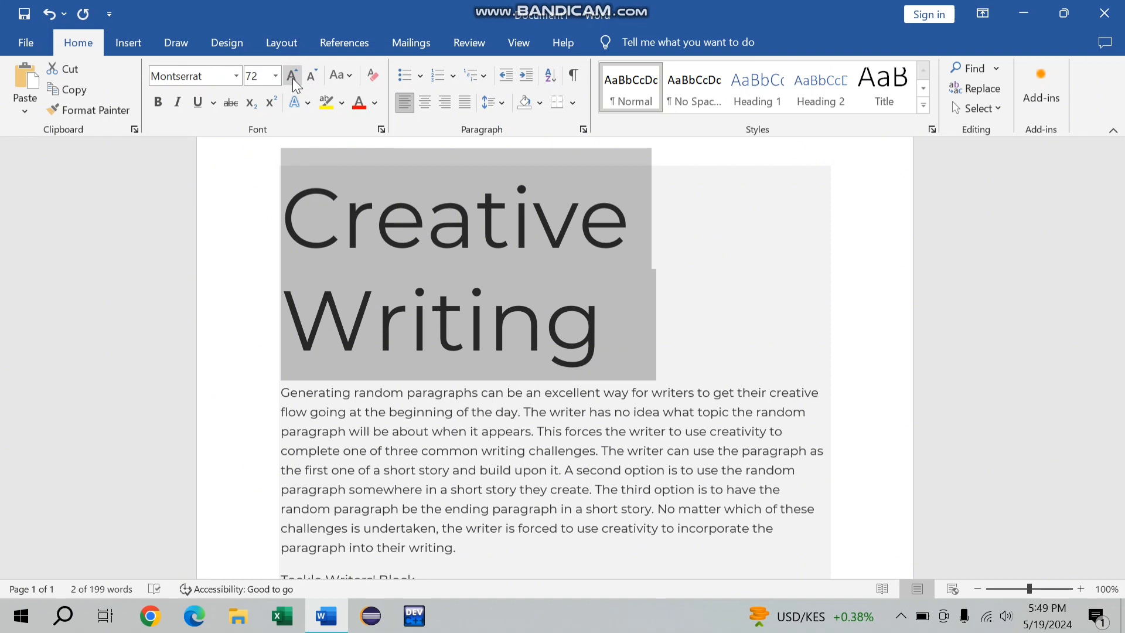
click(293, 76)
click(293, 76)
click(292, 76)
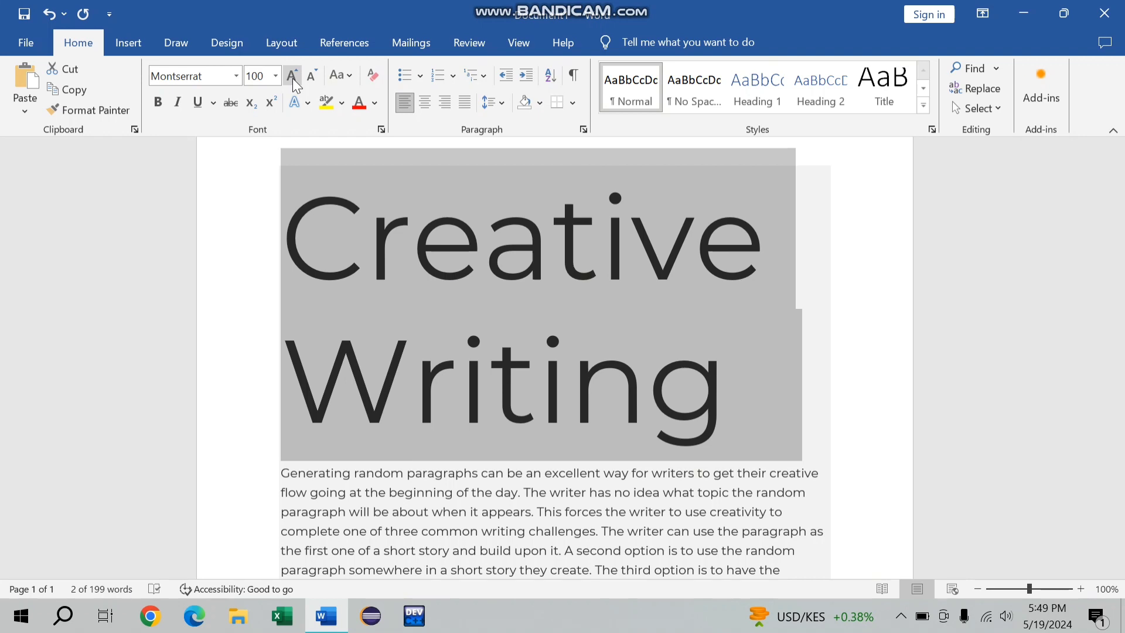
Decrease the font size of the "Creative Writing" heading in steps down to 16 pt
key(ctrl+shift+comma)
key(ctrl+shift+comma)
key(ctrl+shift+comma)
key(ctrl+shift+comma)
key(ctrl+shift+comma)
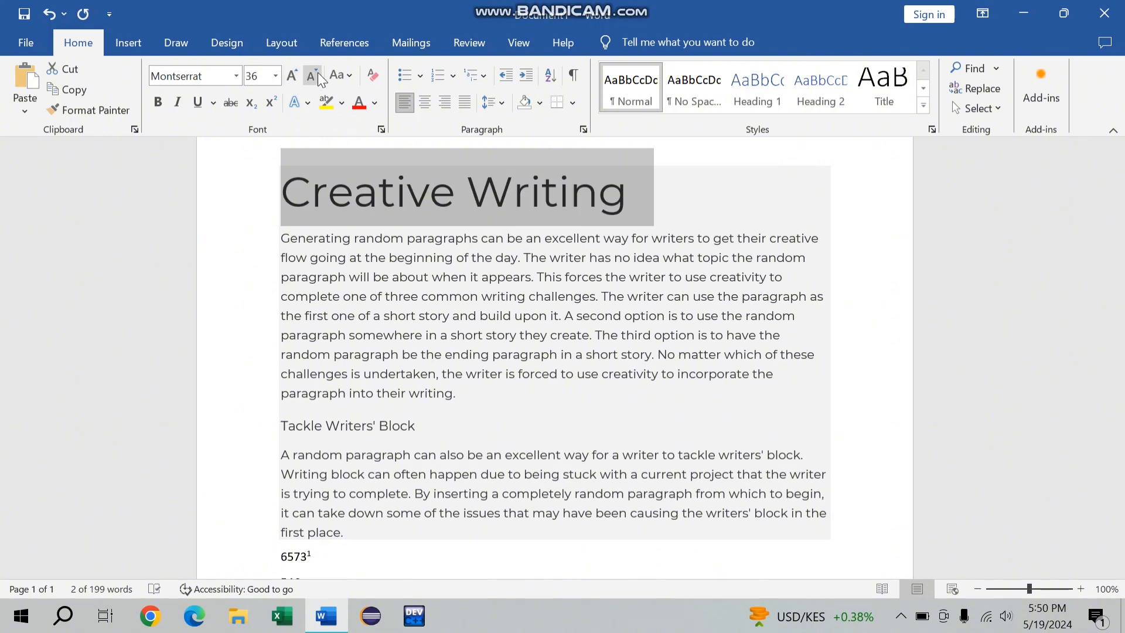
click(313, 73)
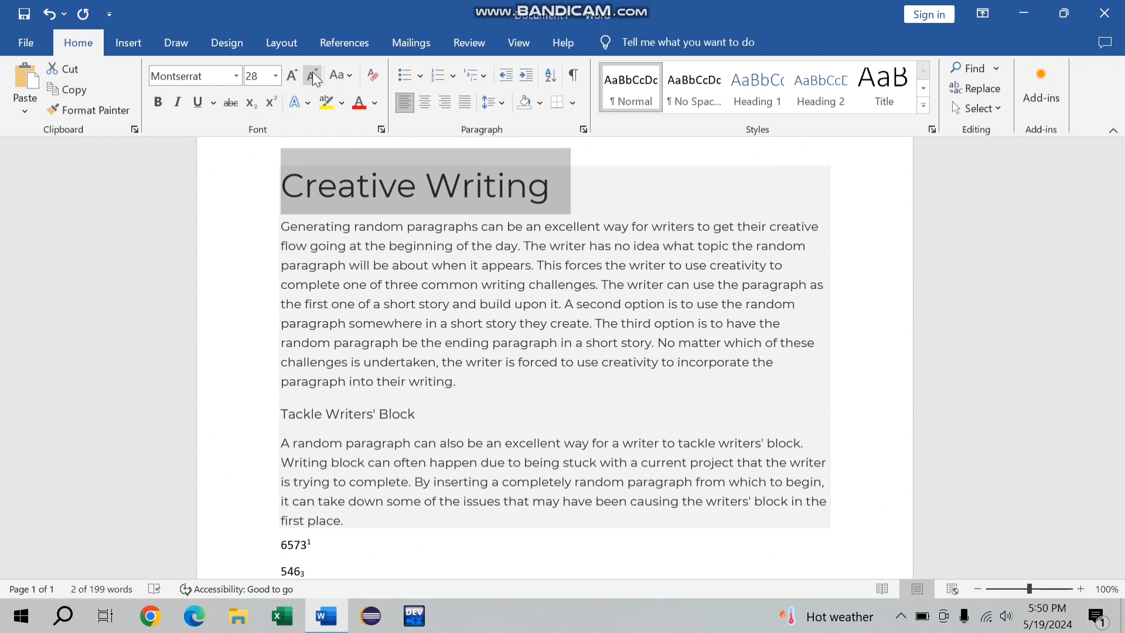
click(312, 73)
click(312, 73)
click(312, 74)
click(313, 73)
click(312, 73)
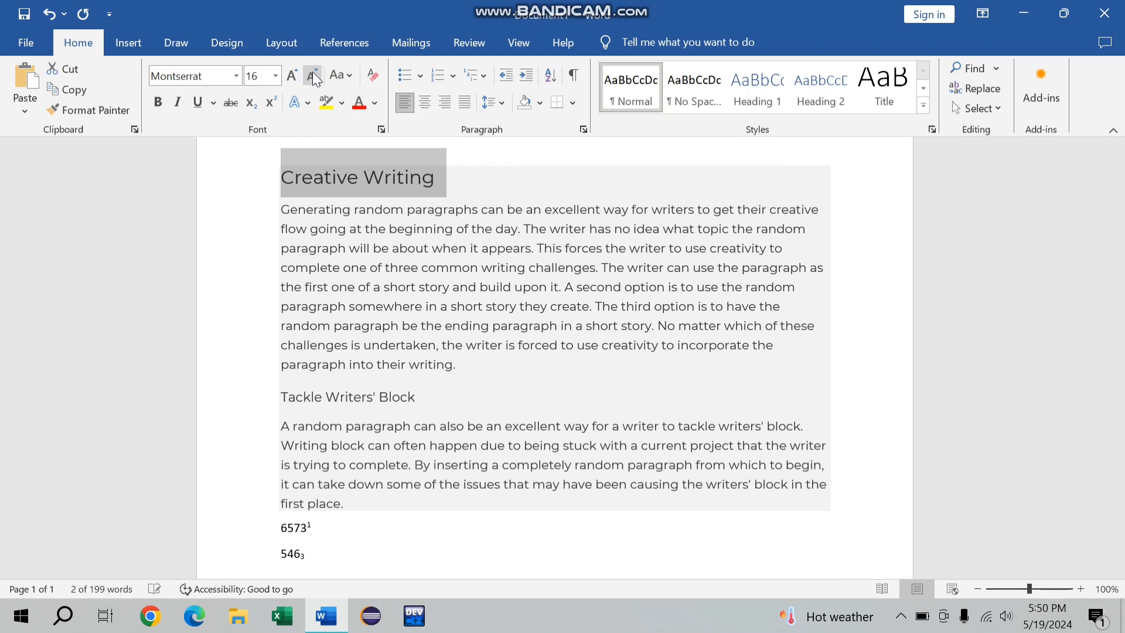
Shrink the "Creative Writing" heading further, enlarge it to 26 pt, and settle its font size at 22 pt
click(312, 73)
click(313, 73)
click(312, 73)
key(ctrl+shift+period)
key(ctrl+shift+period)
key(ctrl+shift+period)
key(ctrl+shift+period)
key(ctrl+shift+period)
key(ctrl+shift+period)
key(ctrl+shift+period)
key(ctrl+shift+period)
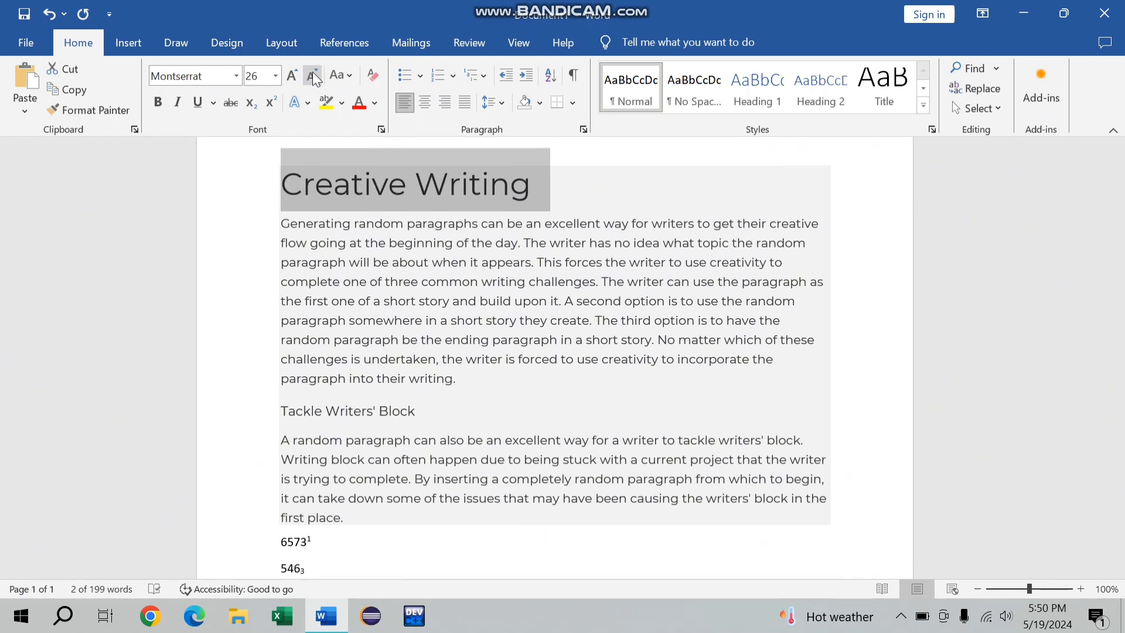
click(313, 73)
click(312, 73)
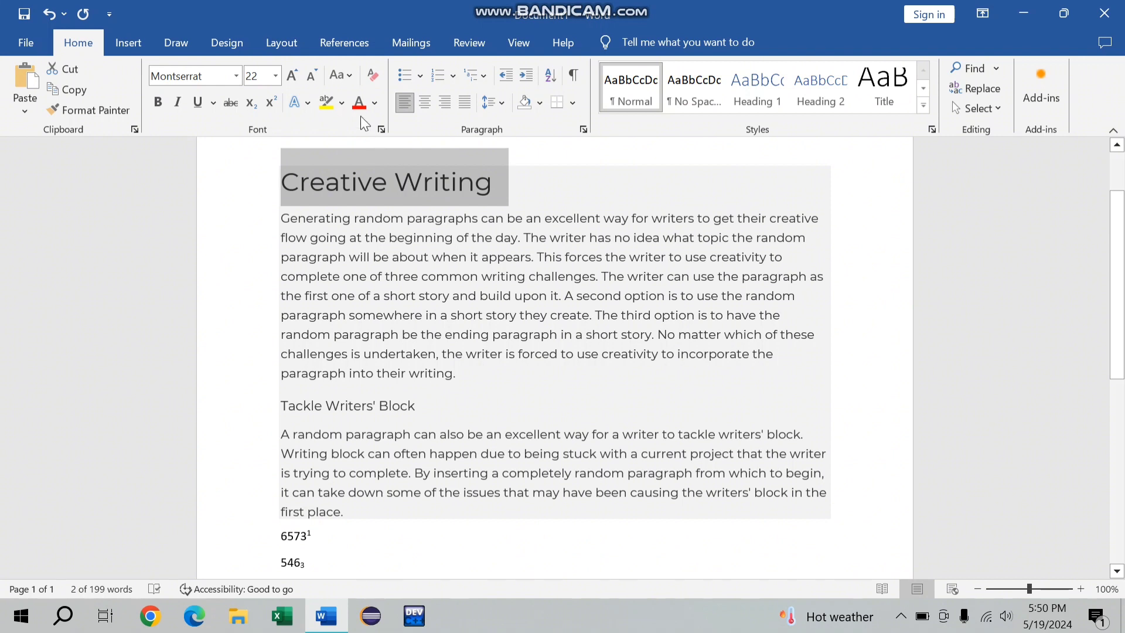
Change the "Creative Writing" heading to lowercase, and after that to UPPERCASE
click(350, 75)
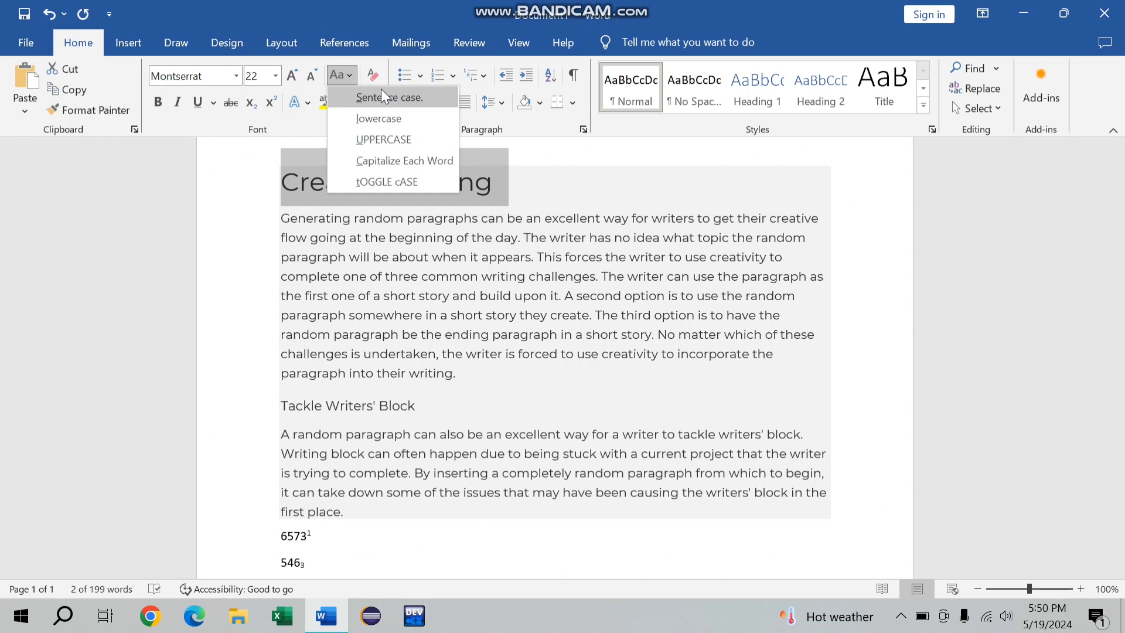
click(384, 119)
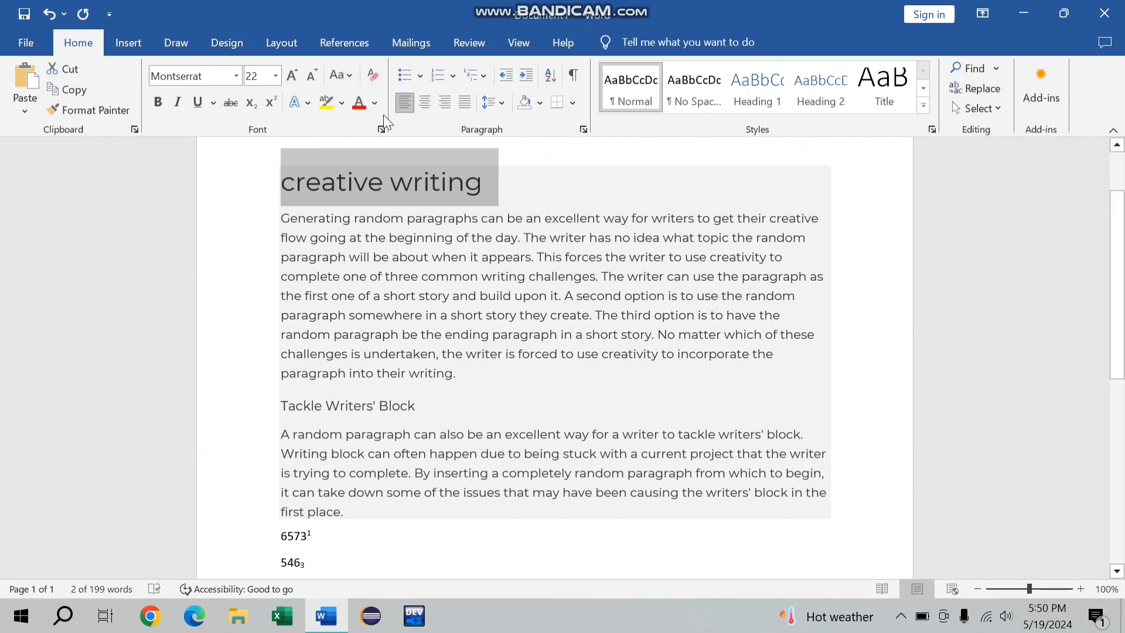
click(346, 75)
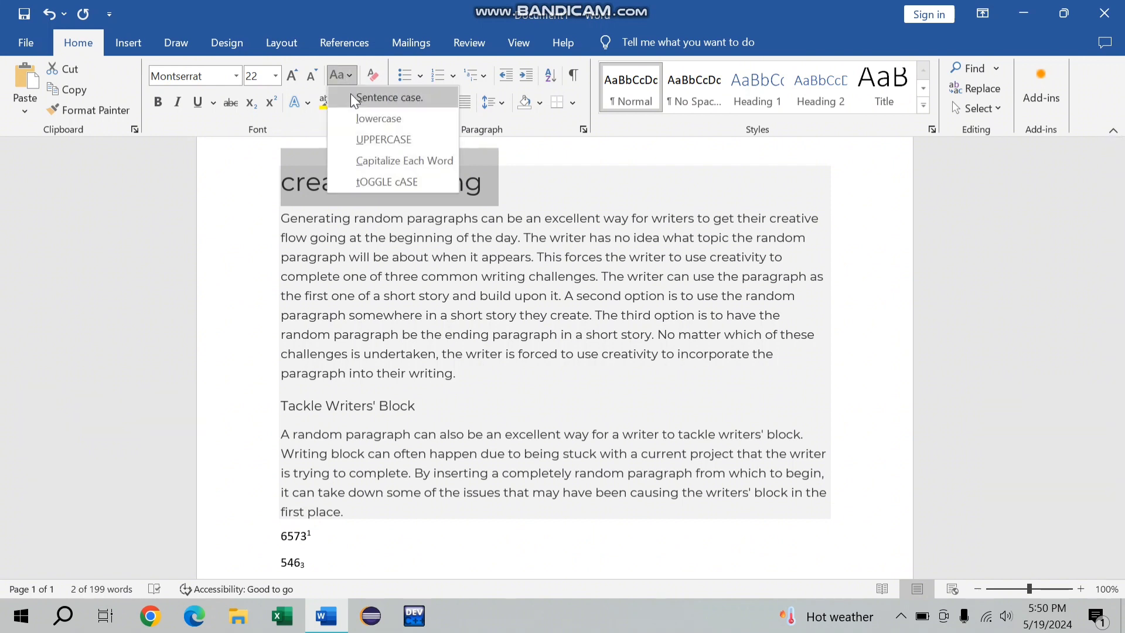
click(371, 141)
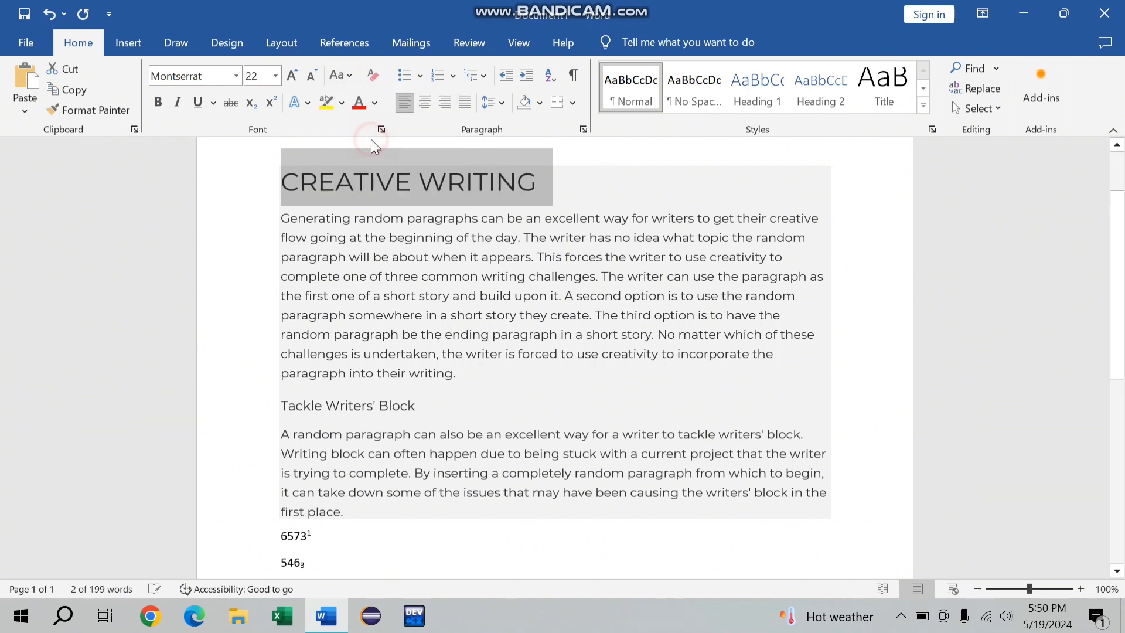
Apply Capitalize Each Word to the heading, followed by tOGGLE cASE
click(339, 80)
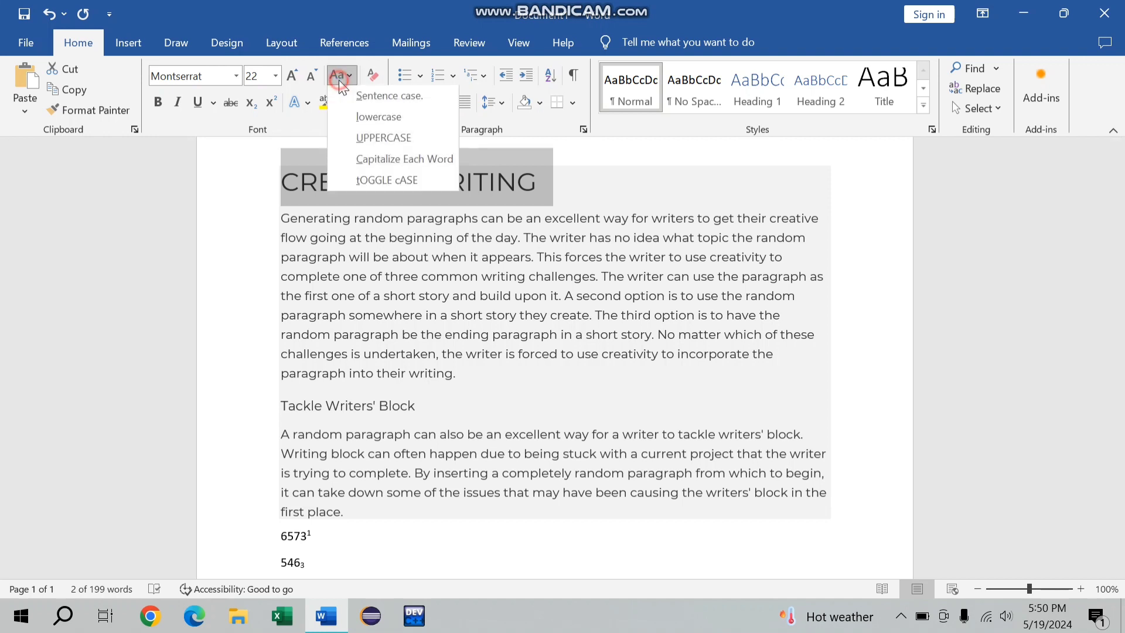
click(378, 156)
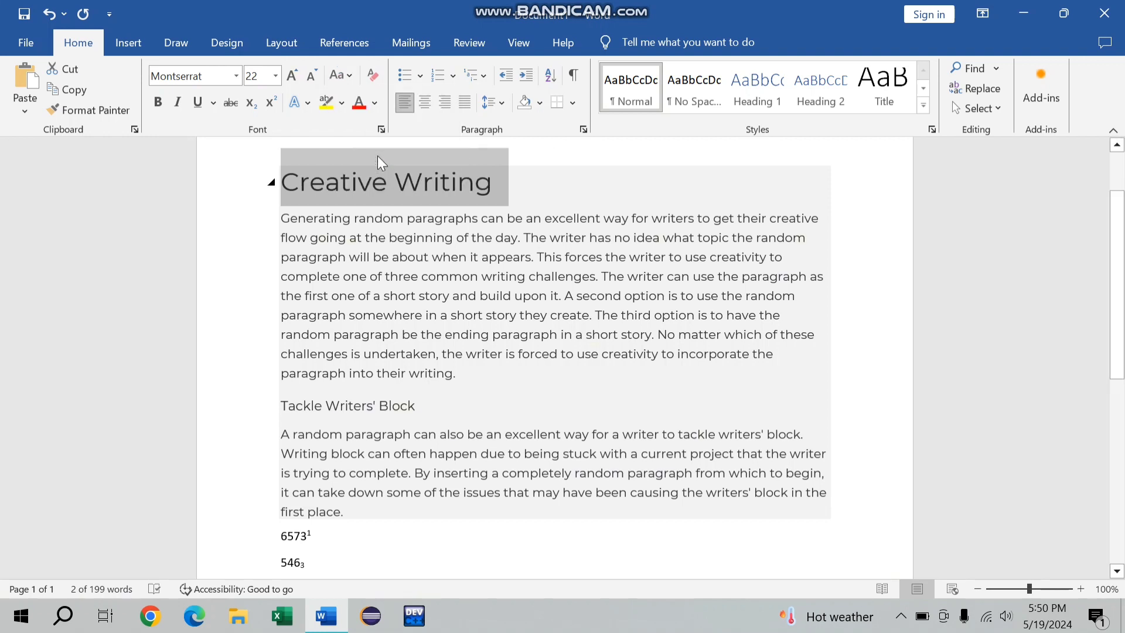
click(337, 75)
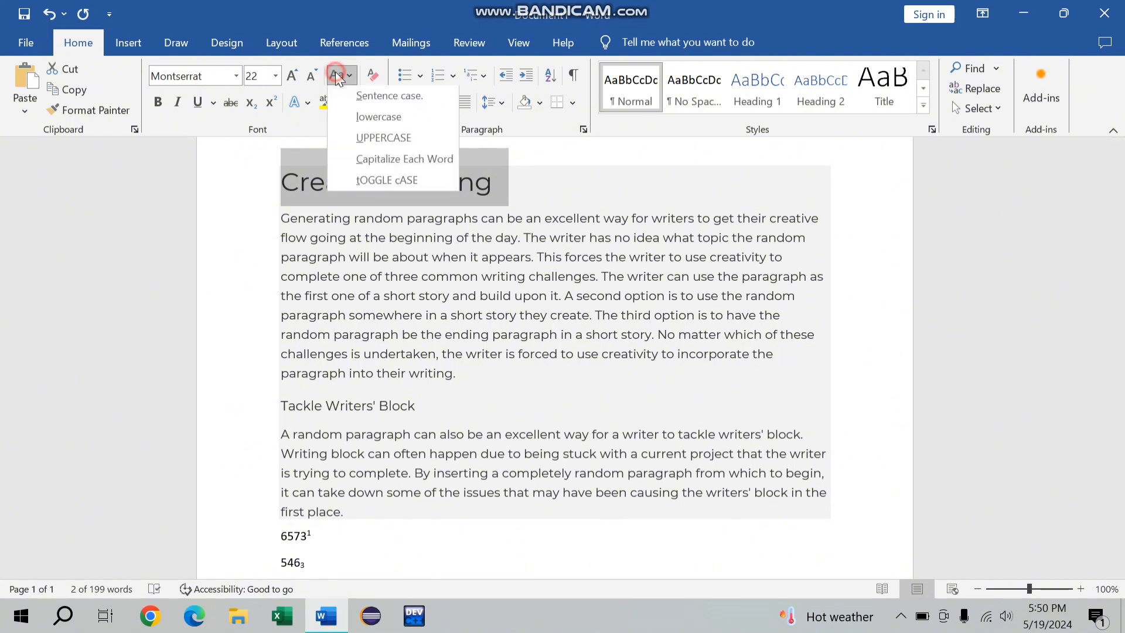
click(385, 175)
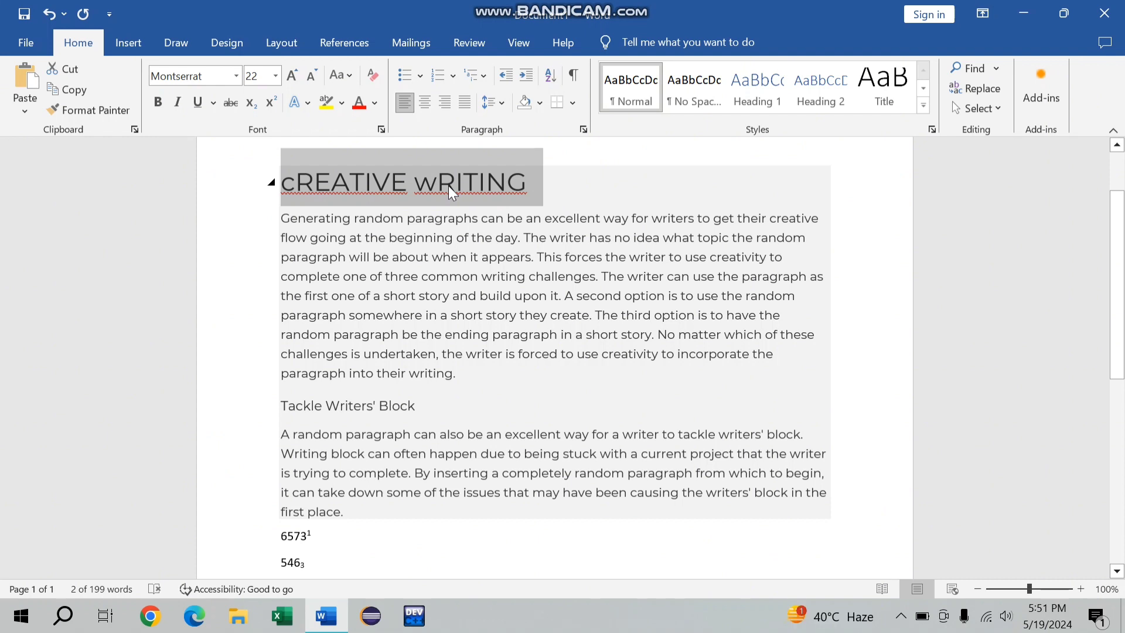
Change the heading's capitalization to Sentence case
click(337, 75)
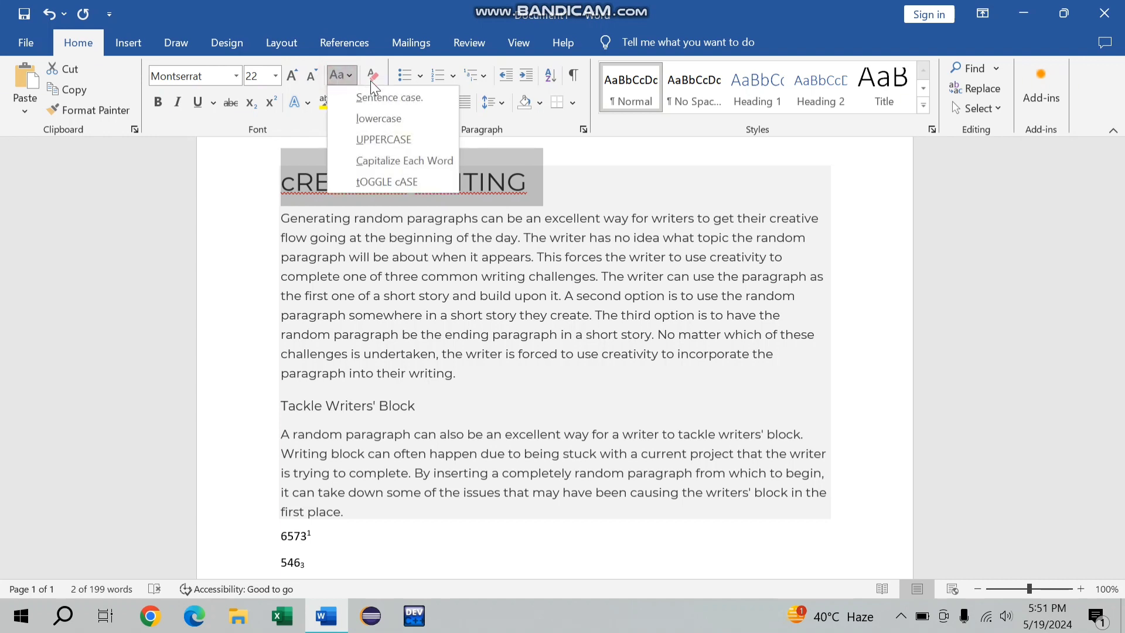
click(372, 95)
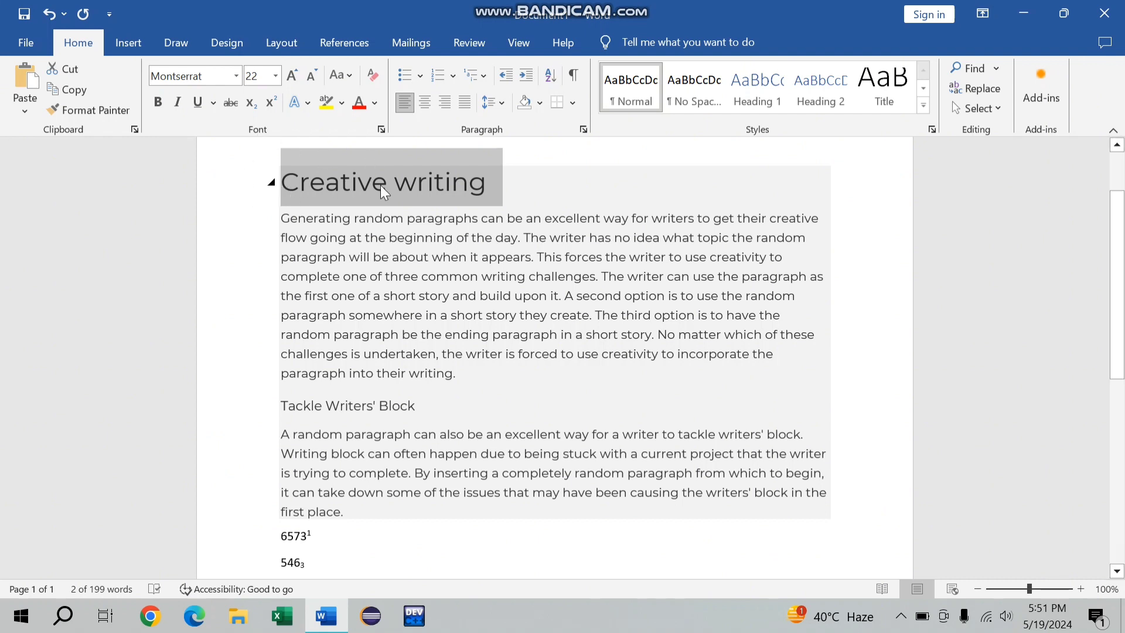
Apply the light blue gradient text effect with a reflection to the "Creative writing" heading
click(307, 103)
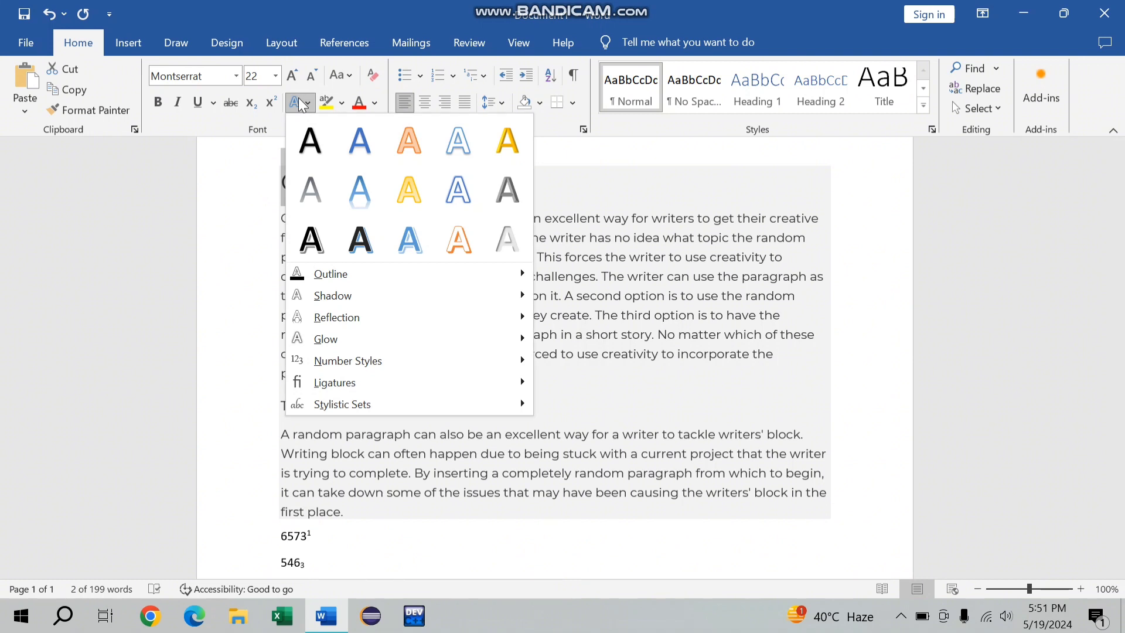
click(364, 199)
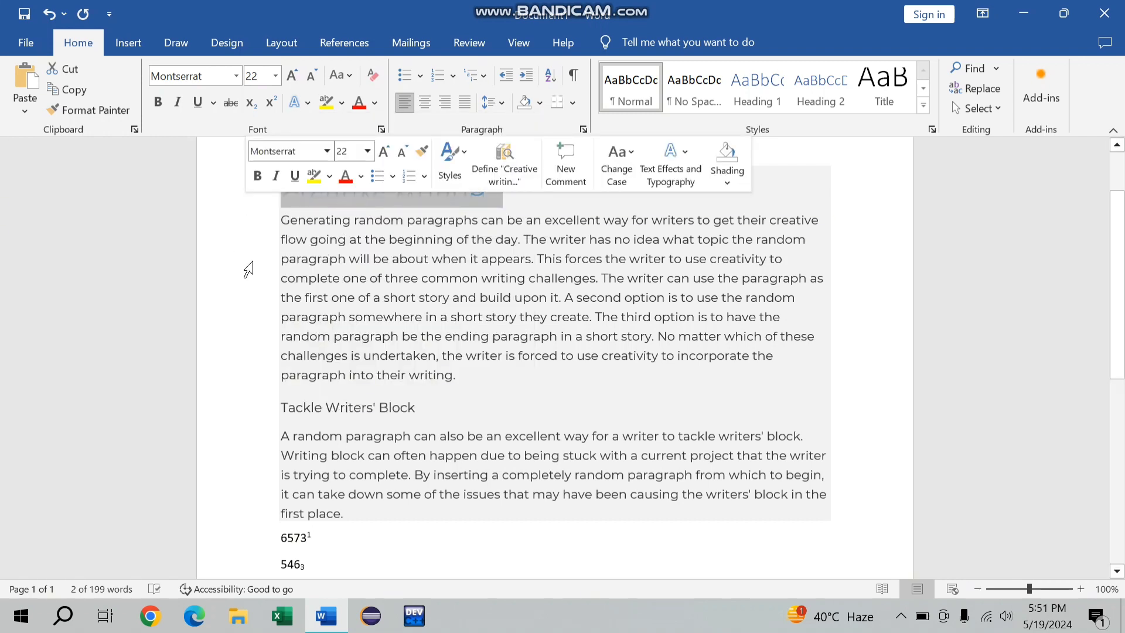
click(302, 261)
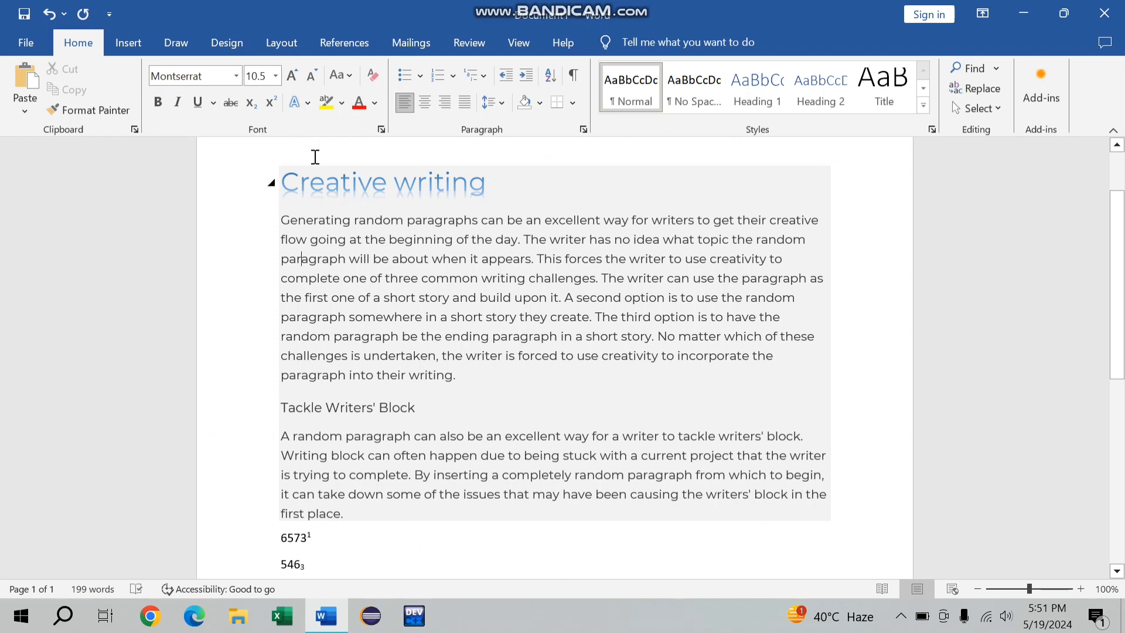
Add a dark blue theme-color outline to the "Creative writing" heading's text
drag(486, 182, 282, 178)
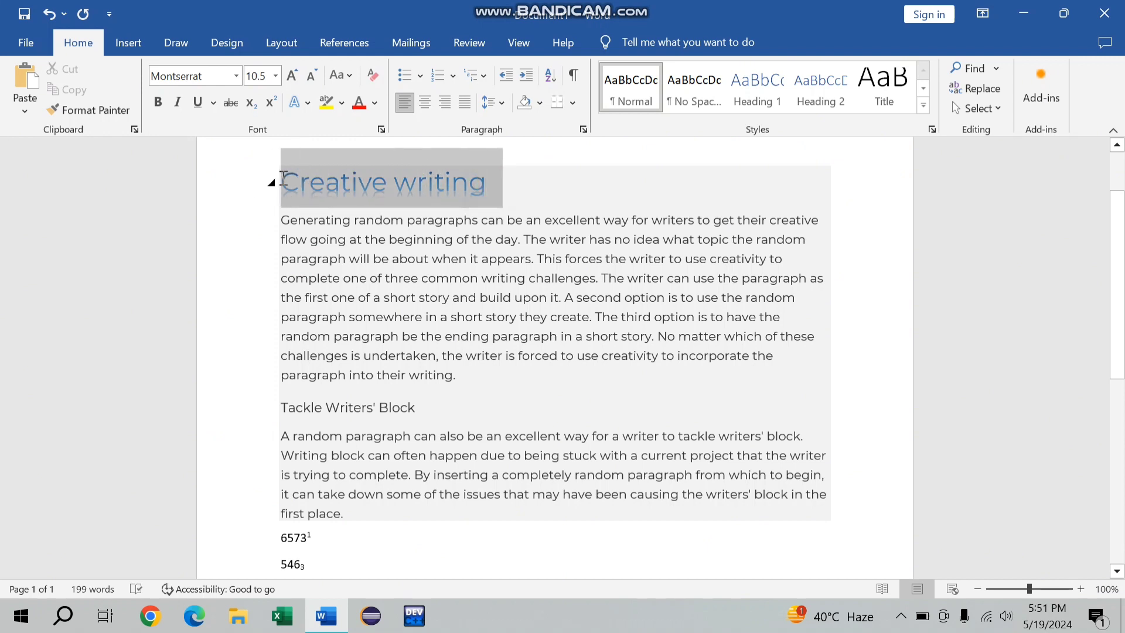
click(310, 99)
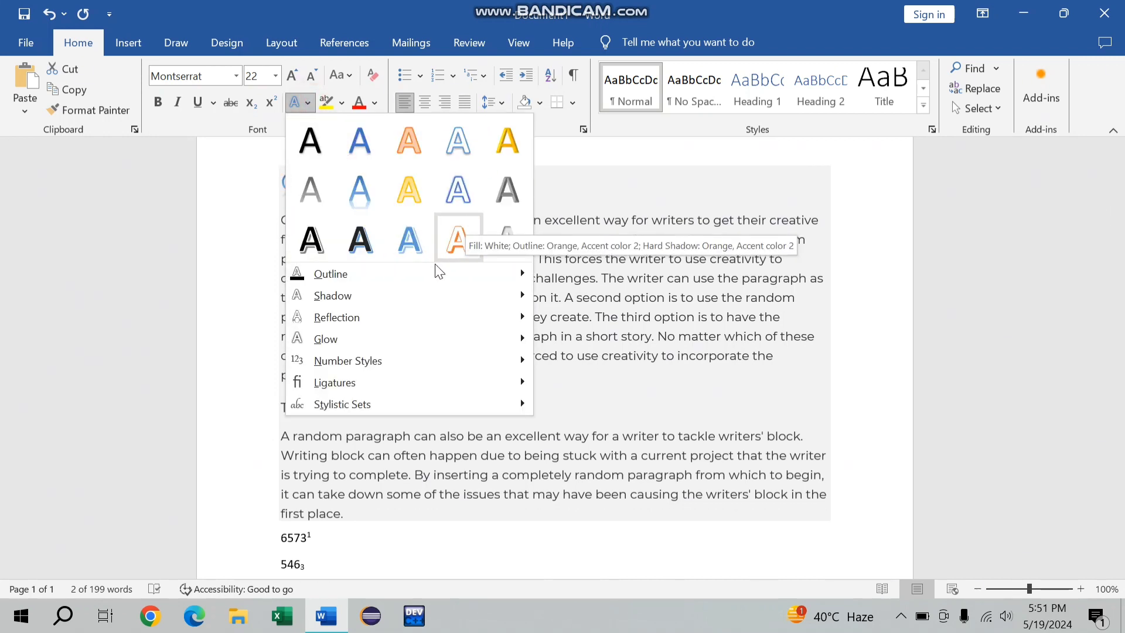
mouse_move(431, 276)
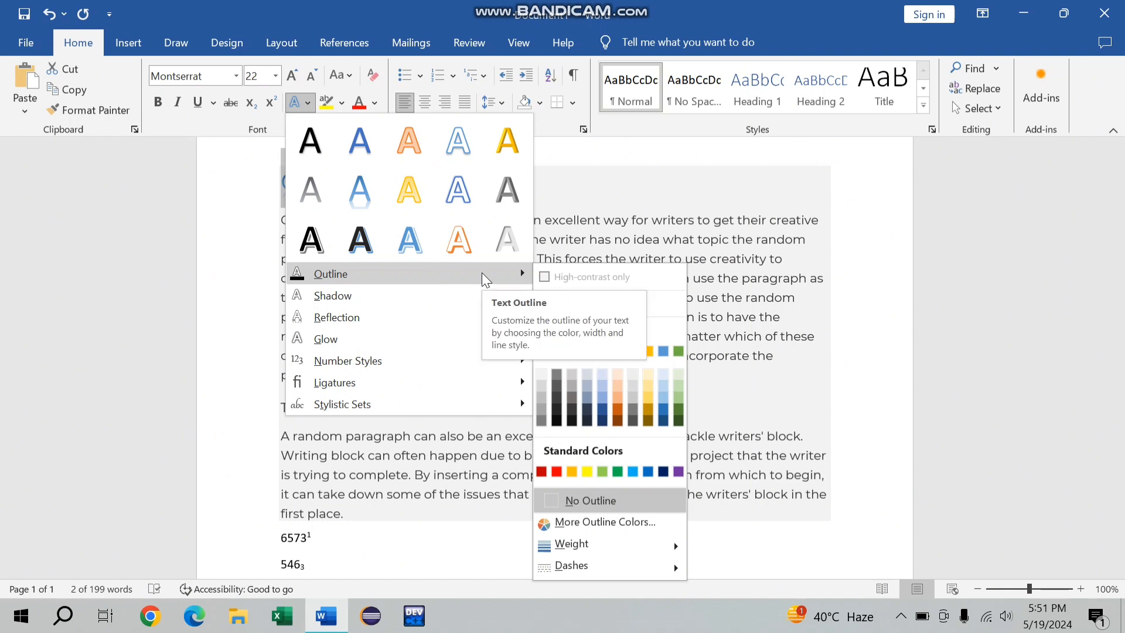
mouse_move(437, 299)
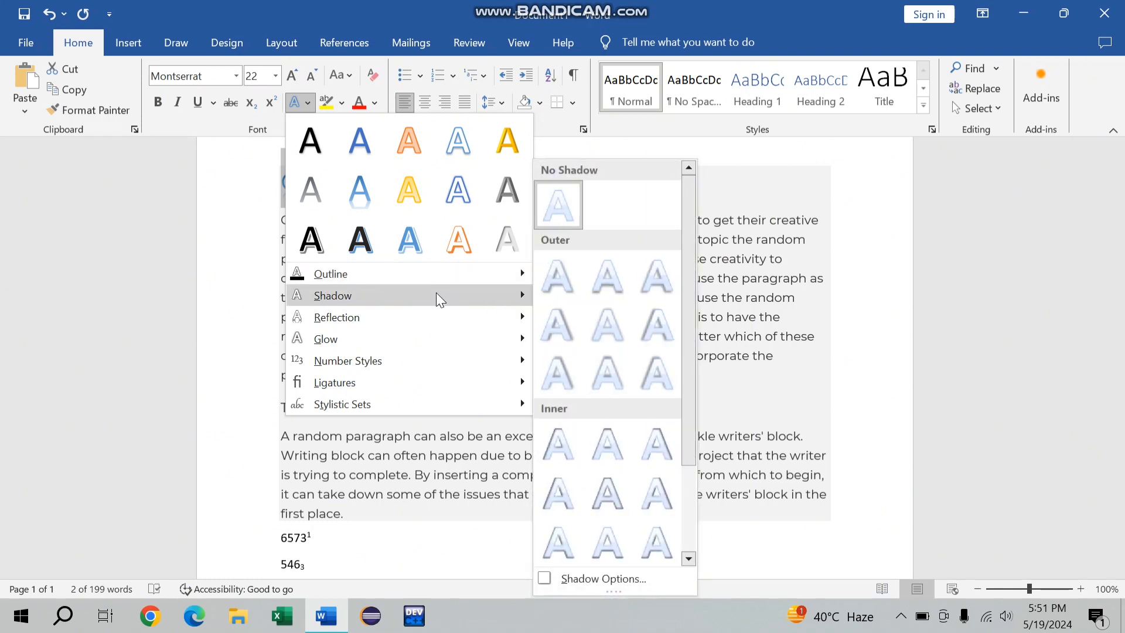
mouse_move(431, 320)
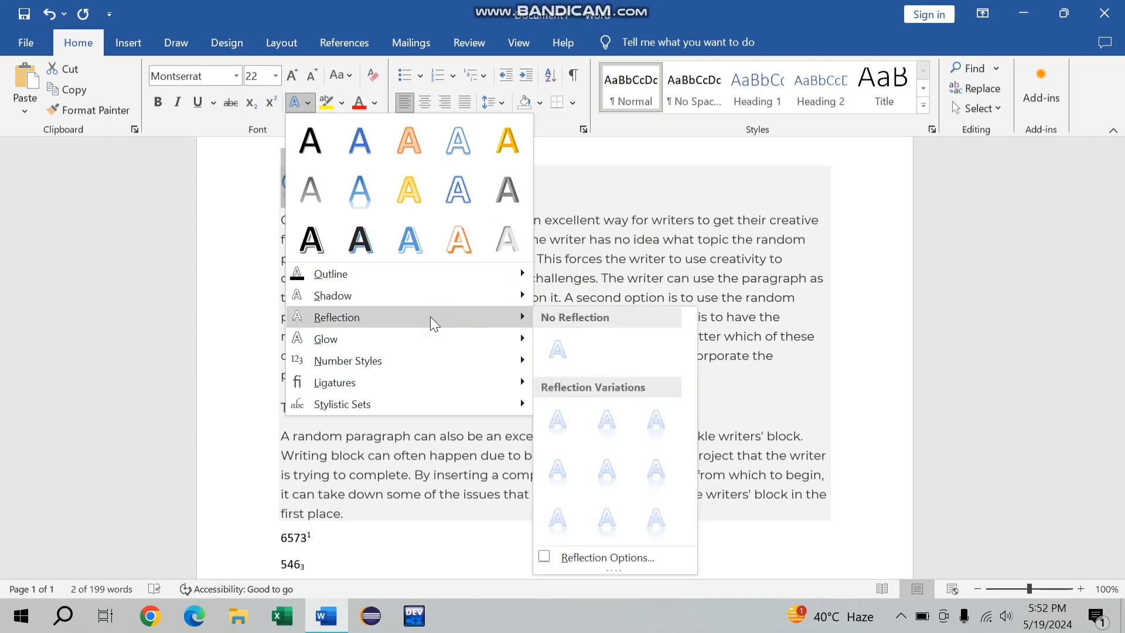
mouse_move(422, 339)
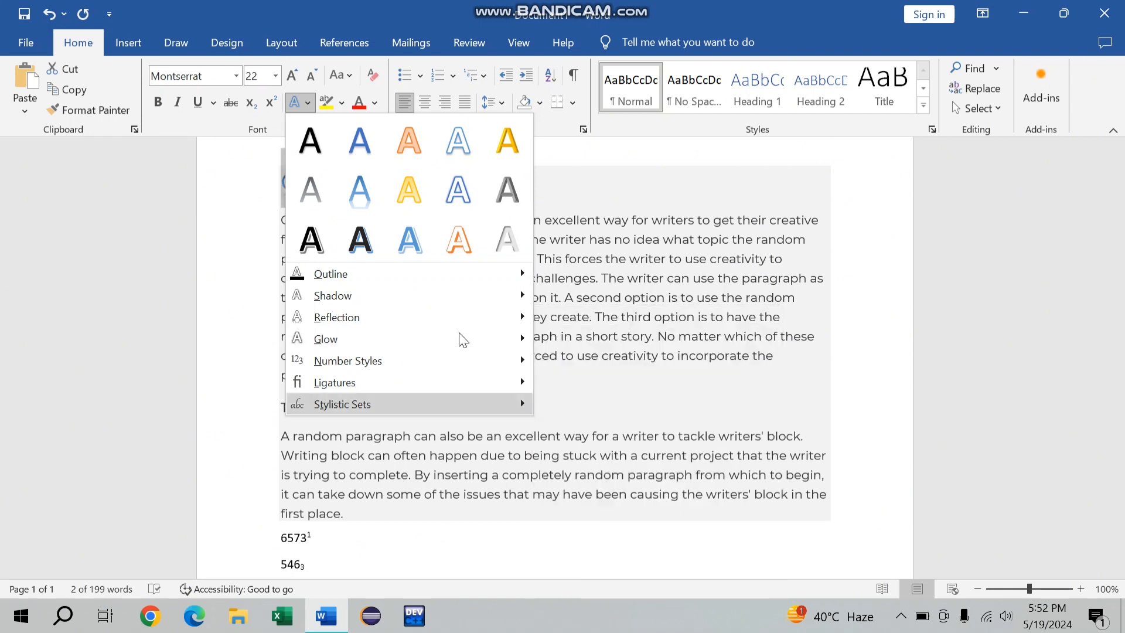
mouse_move(432, 371)
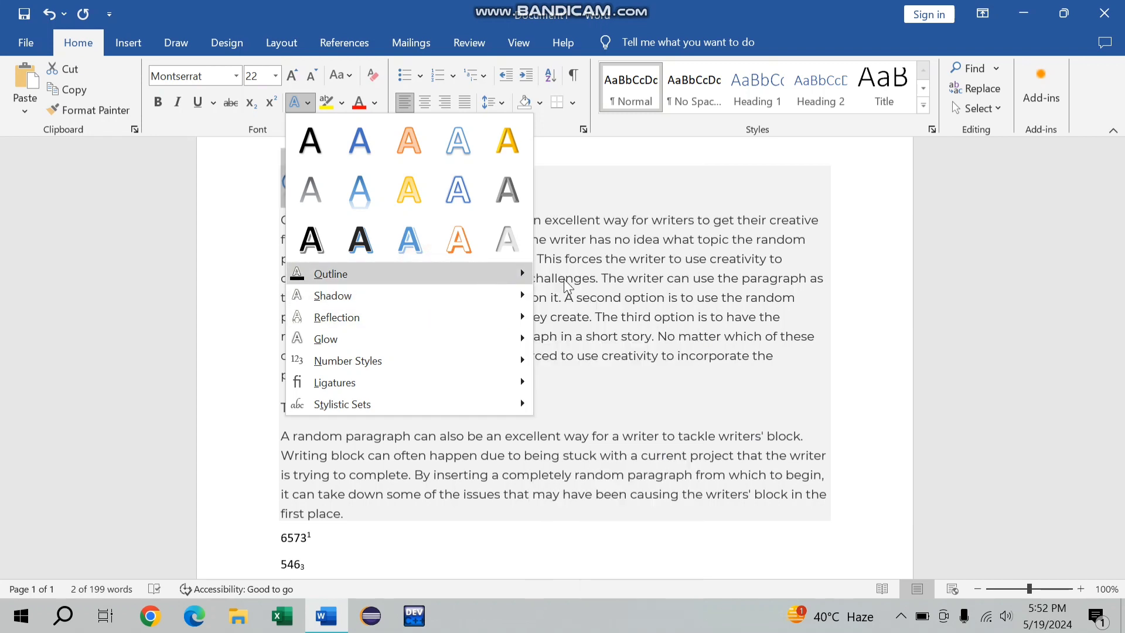
mouse_move(468, 274)
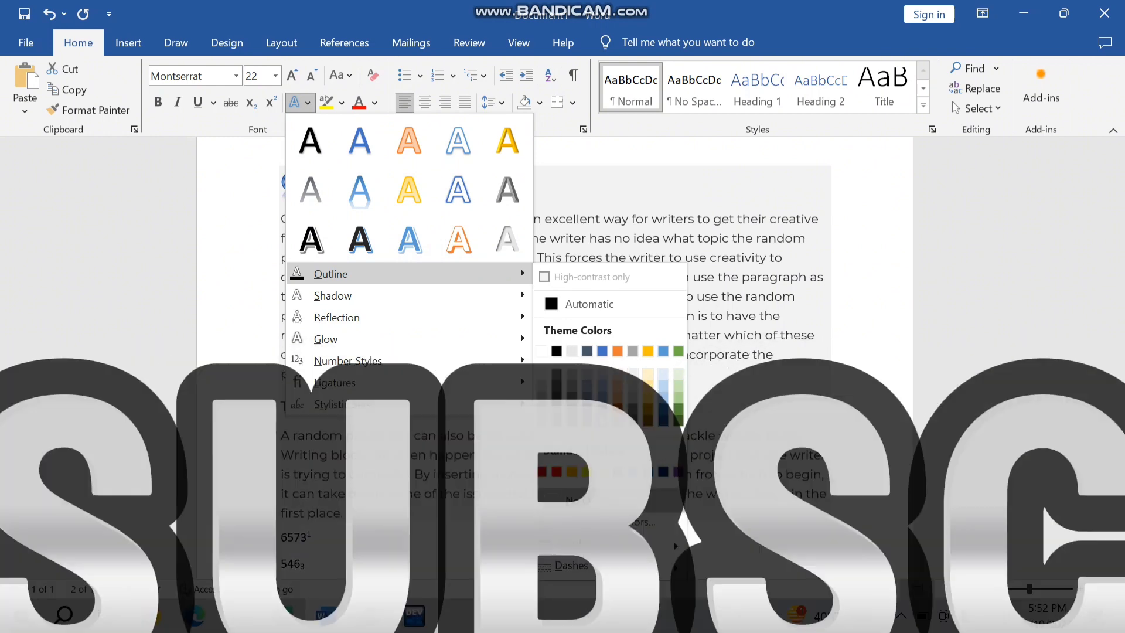
click(603, 419)
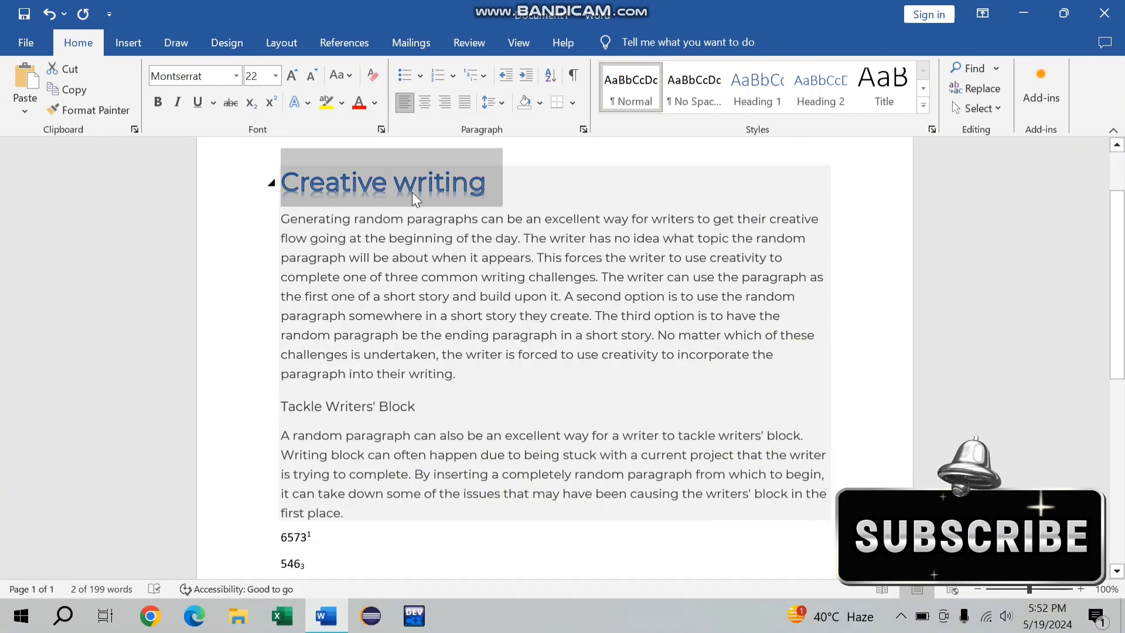
Give the heading the third reflection variation in the first row
click(306, 101)
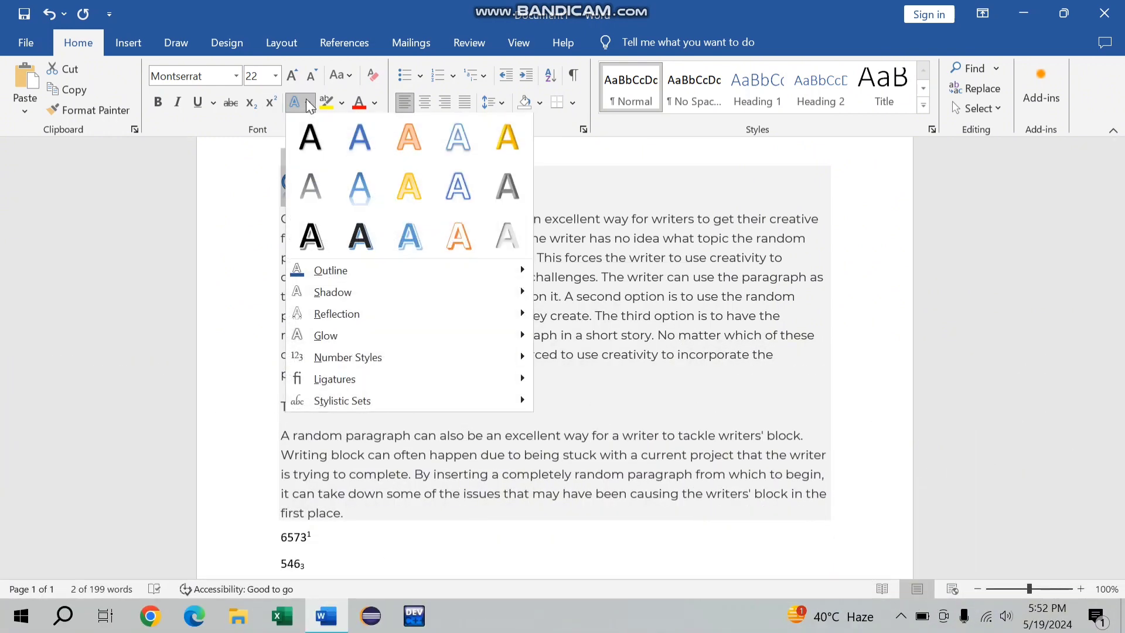
mouse_move(378, 298)
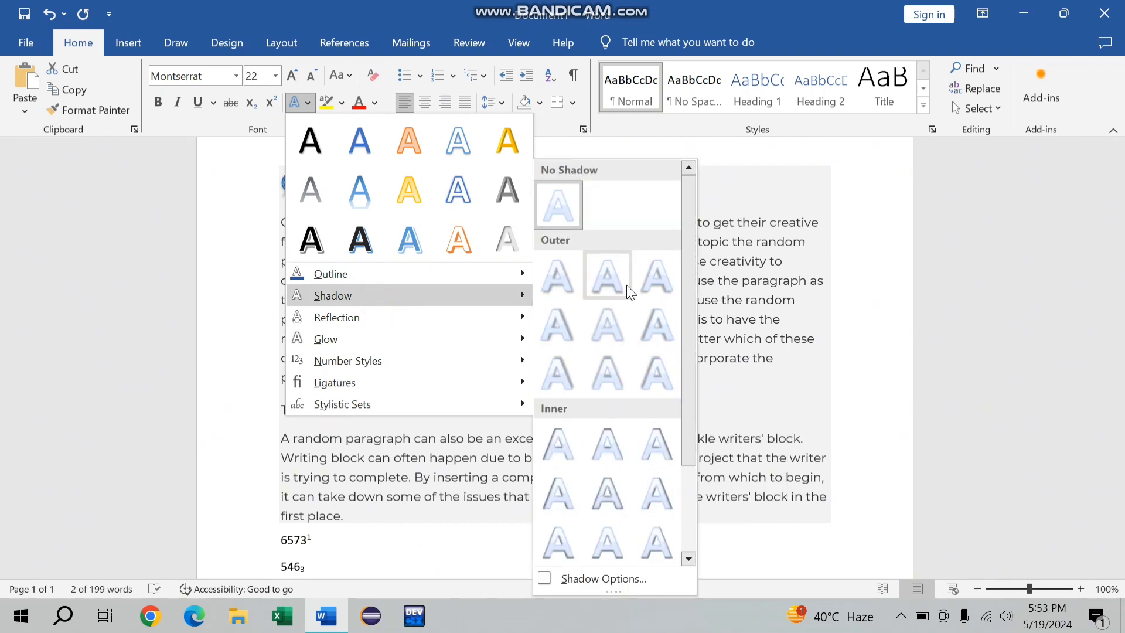
right_click(652, 371)
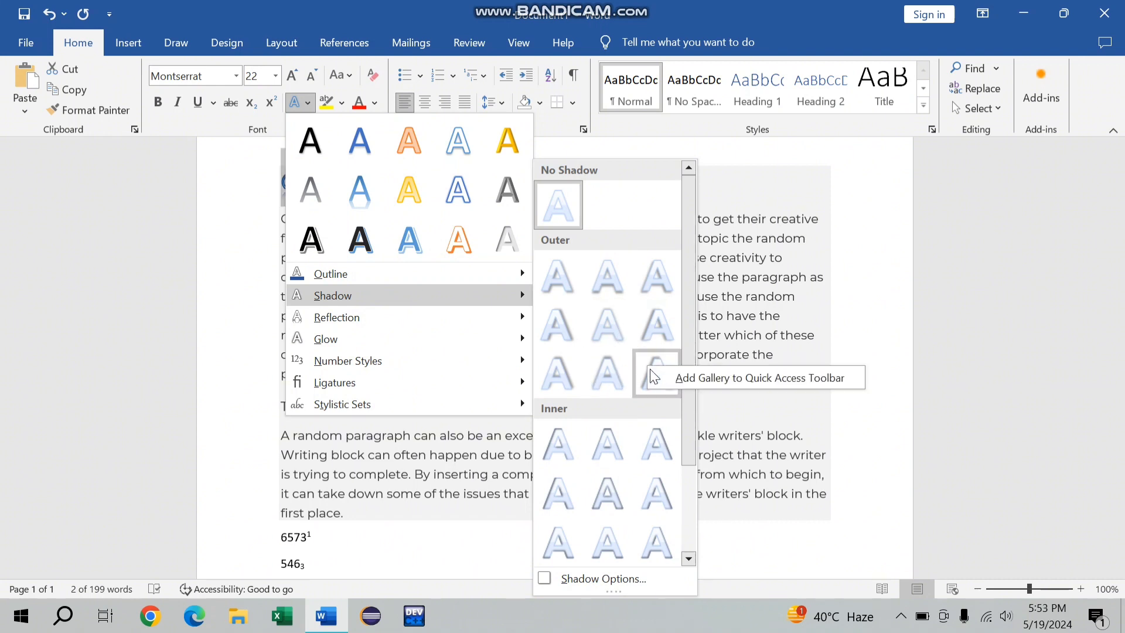
click(417, 329)
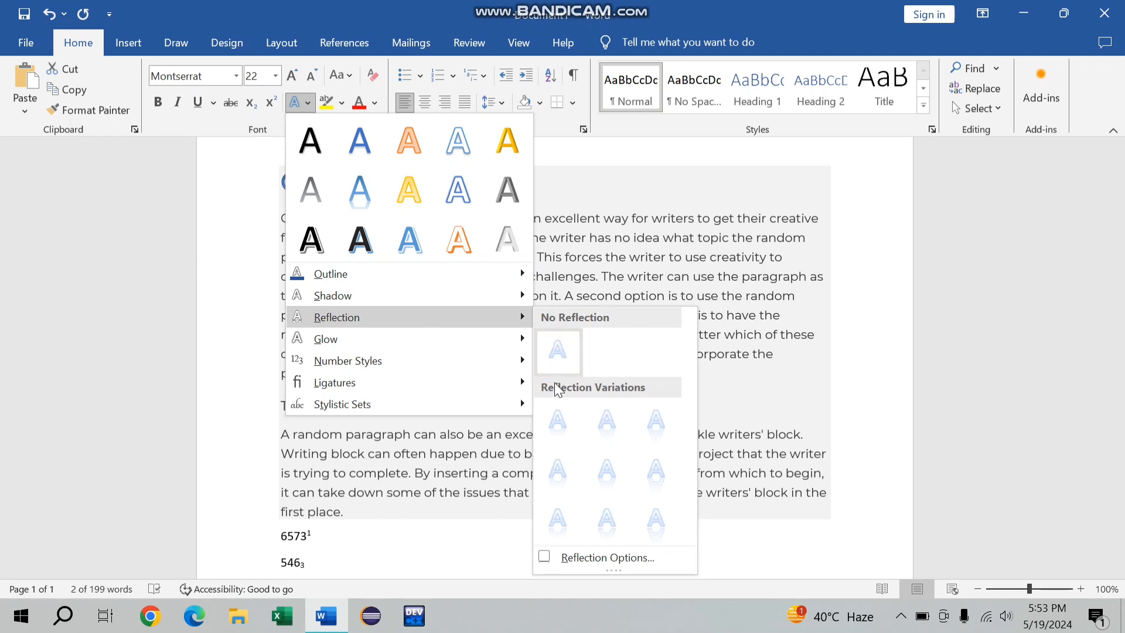
click(658, 426)
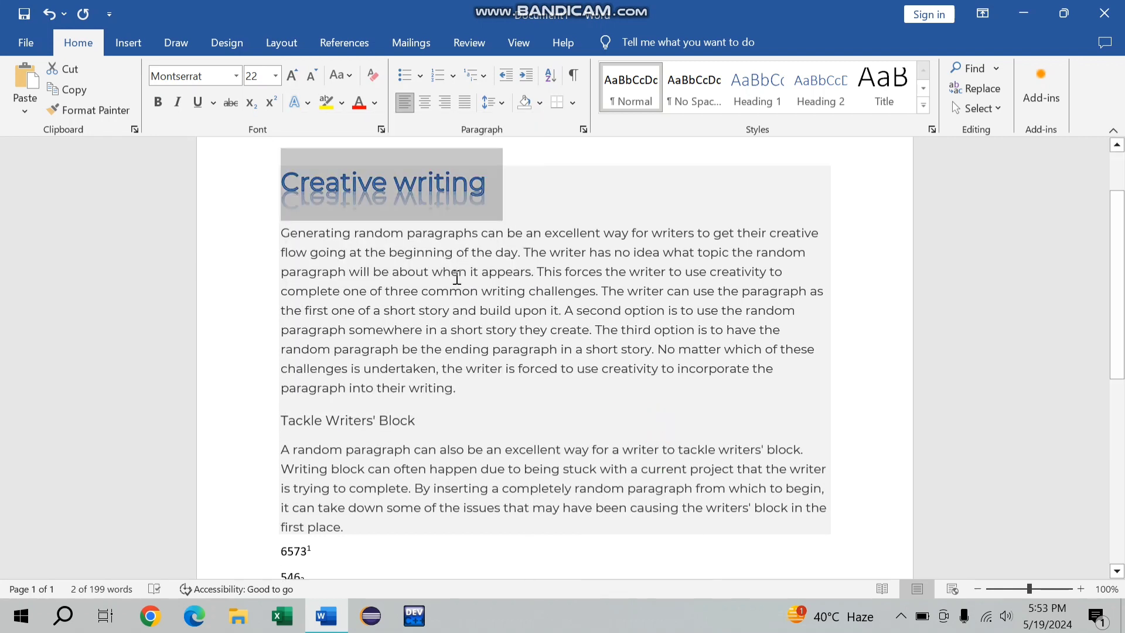
click(540, 195)
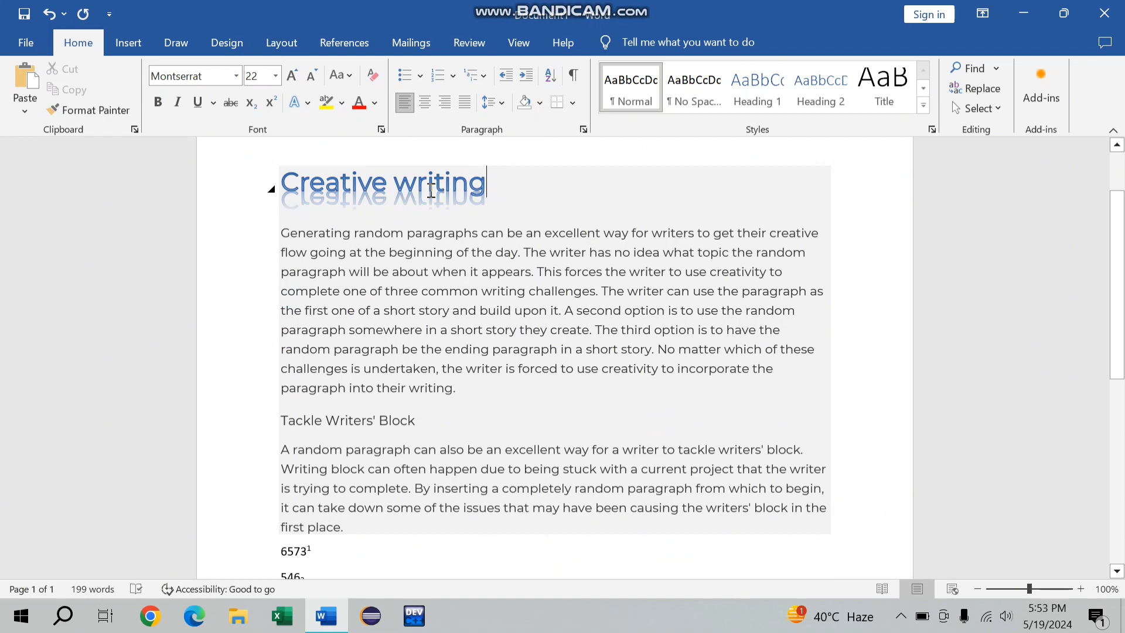
click(306, 103)
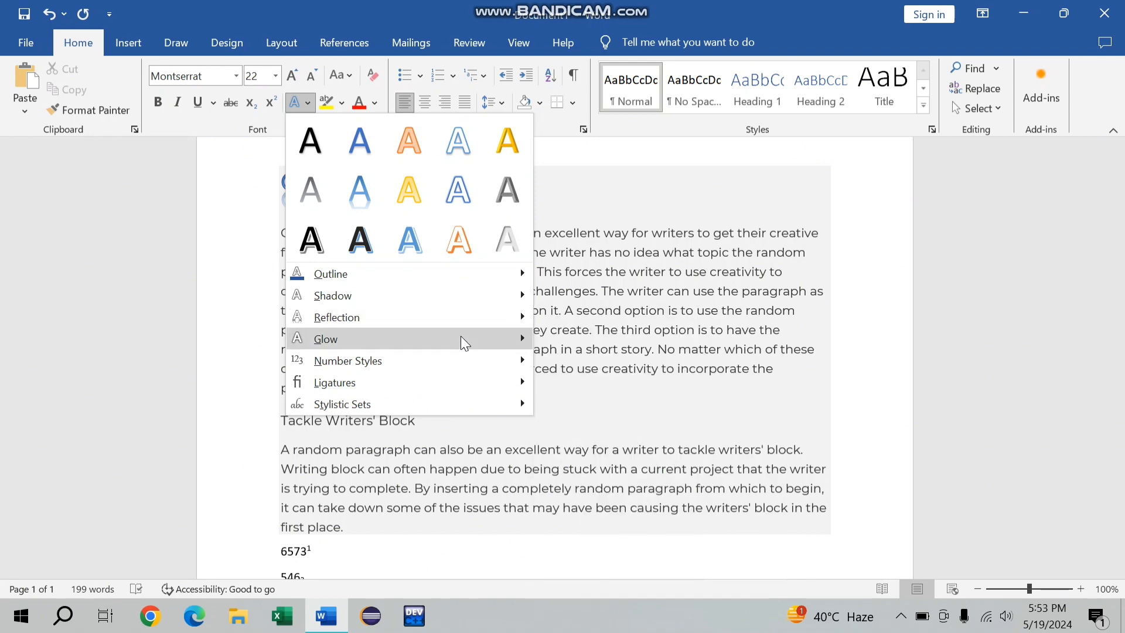
mouse_move(461, 338)
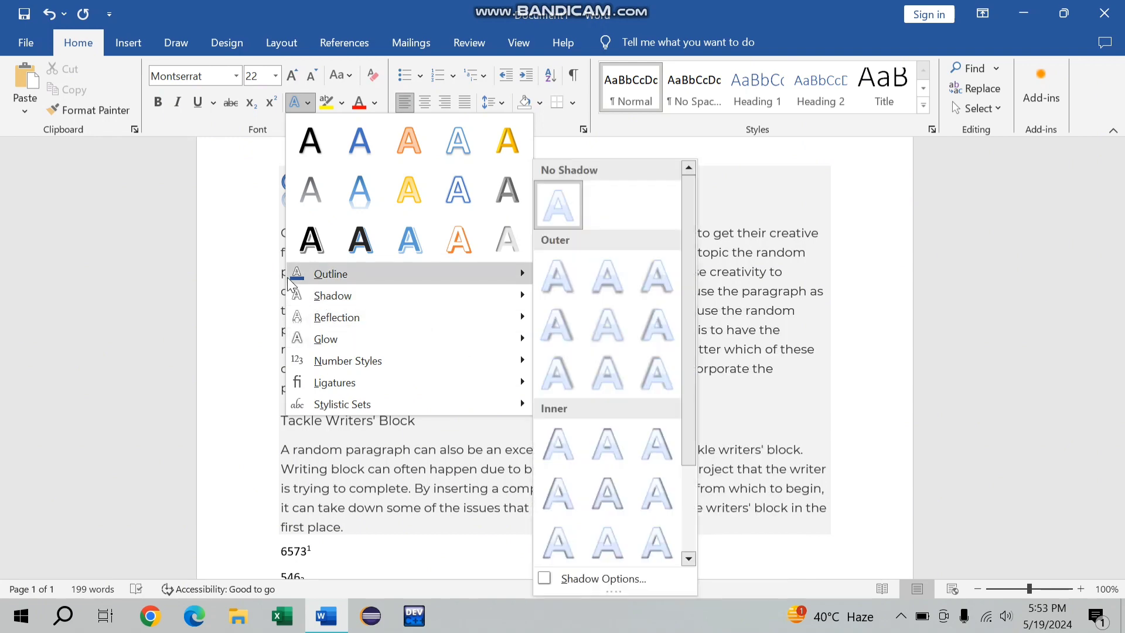
mouse_move(329, 274)
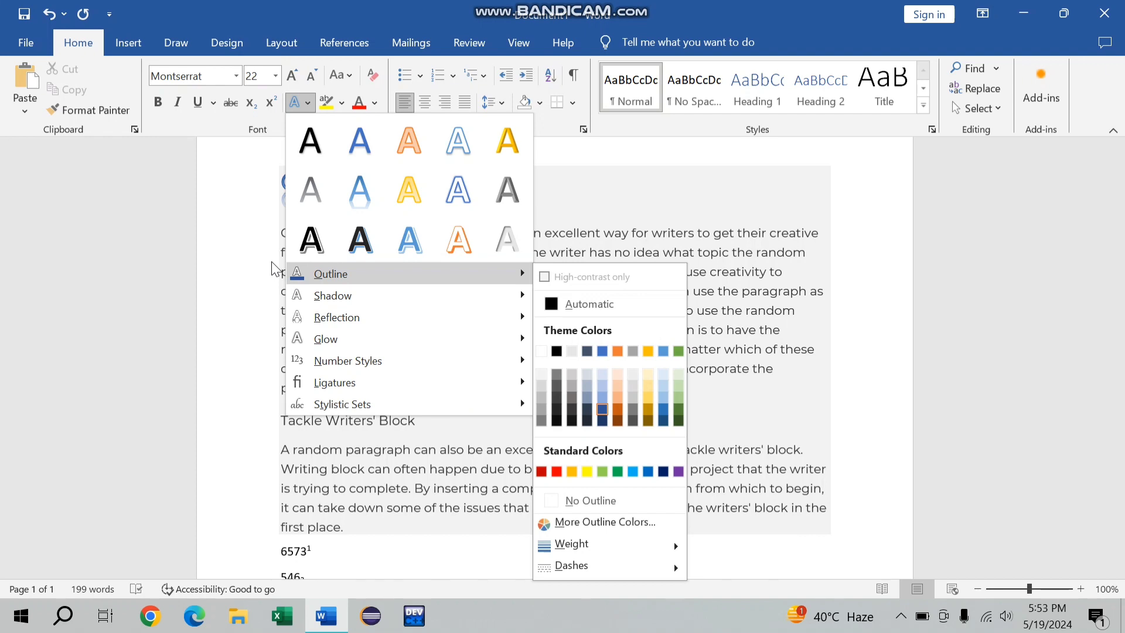
click(272, 261)
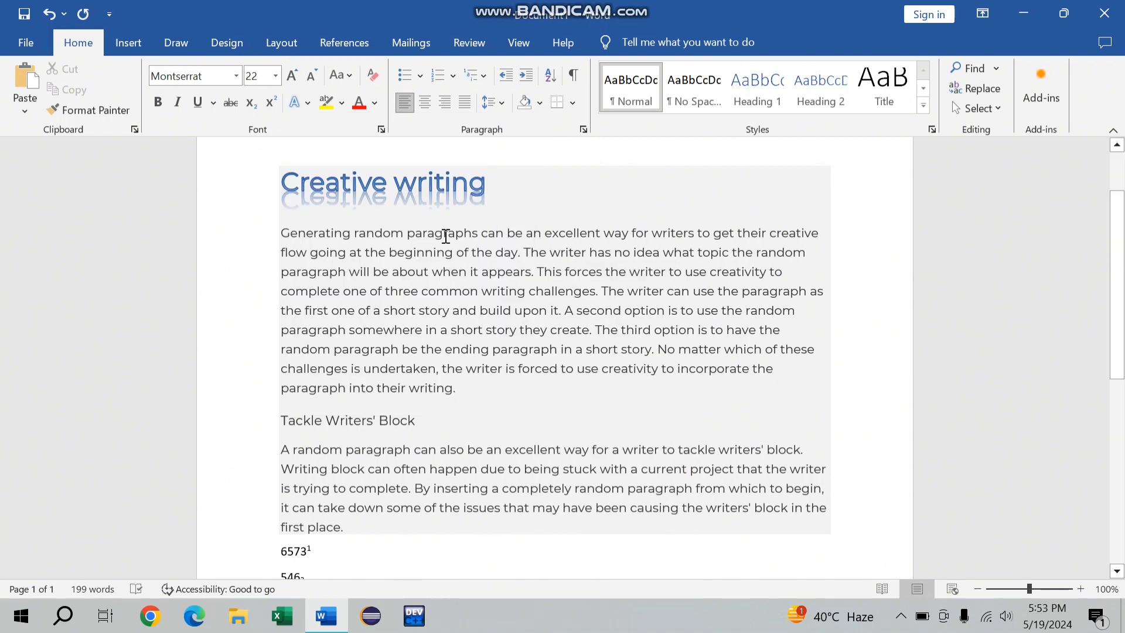
Undo the heading's added reflection variation and dark blue outline
key(ctrl+z)
key(ctrl+y)
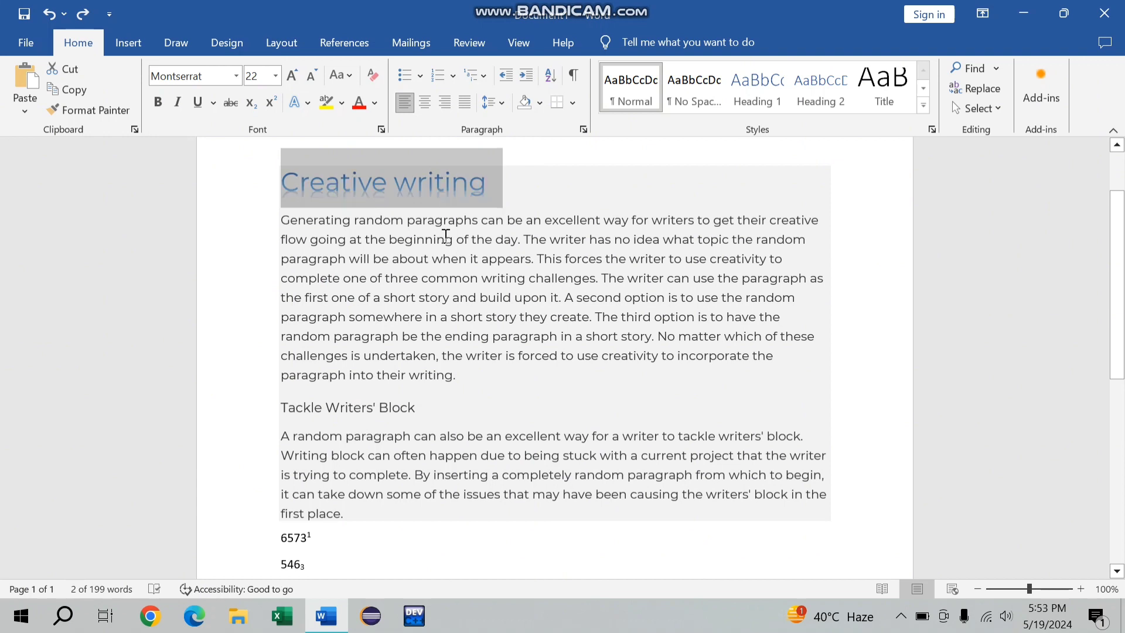
click(517, 188)
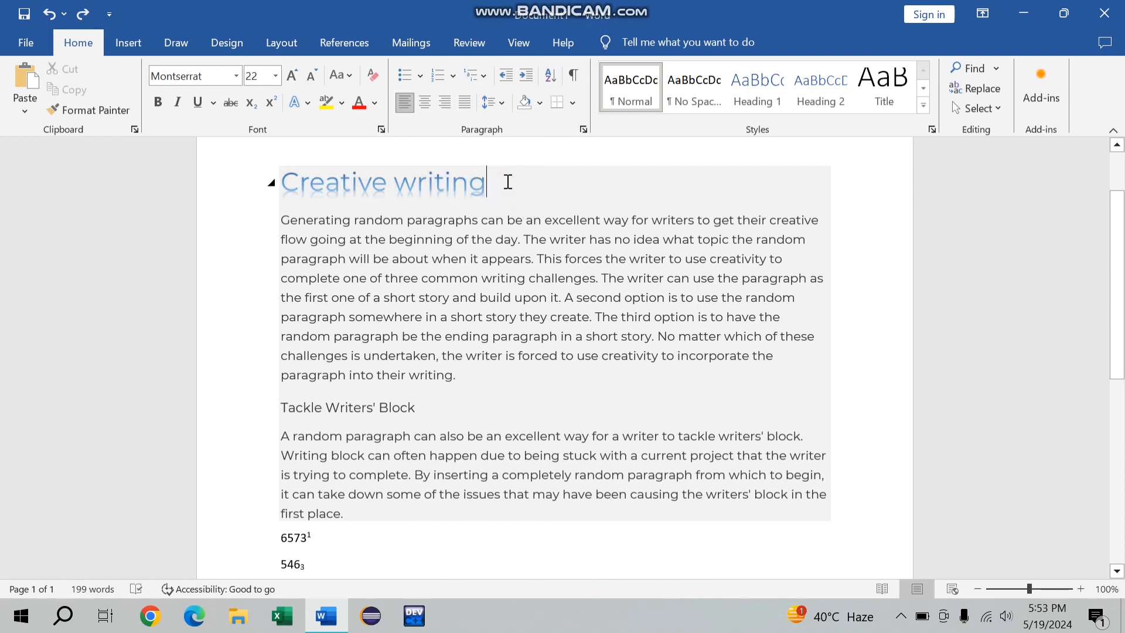
Highlight the "Creative writing" heading in yellow, and then change its highlight color to red
drag(503, 182, 281, 184)
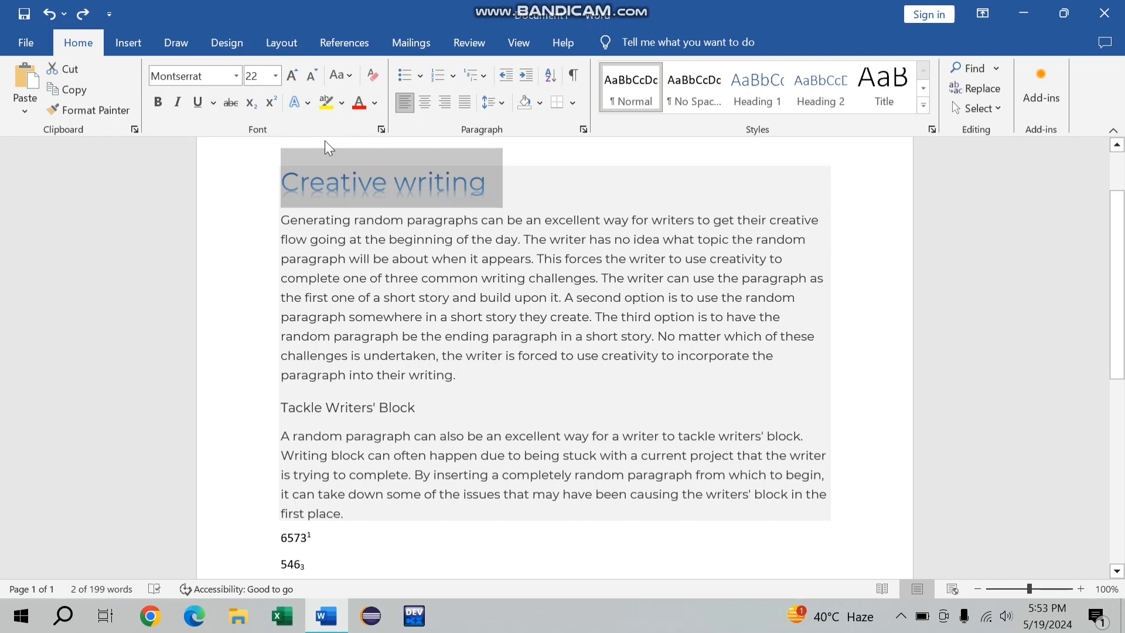
click(331, 103)
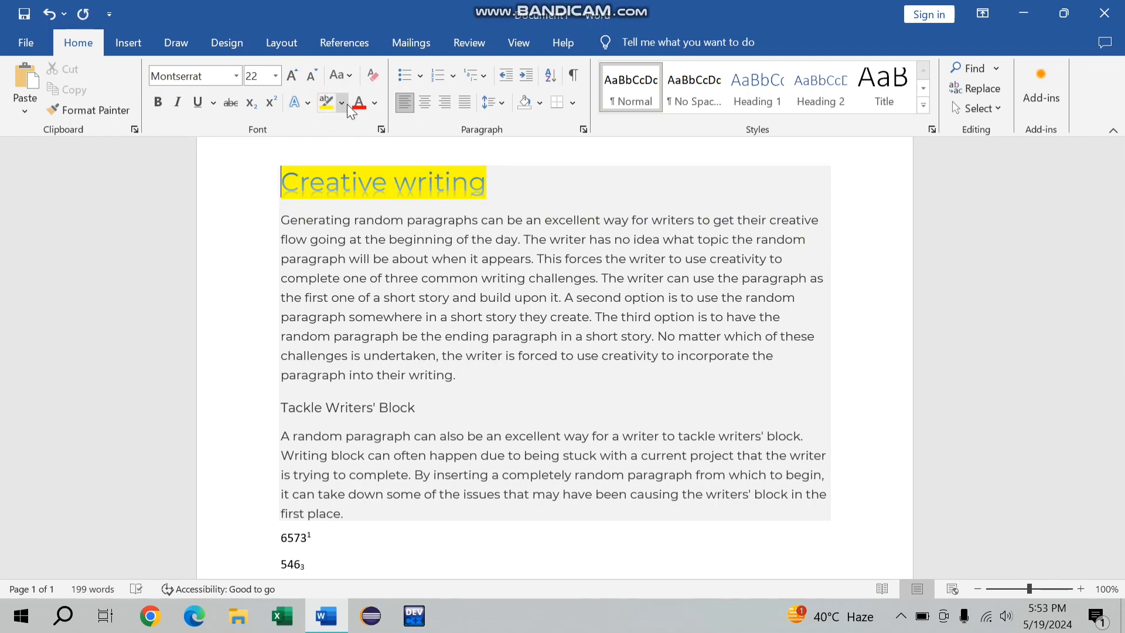
click(344, 104)
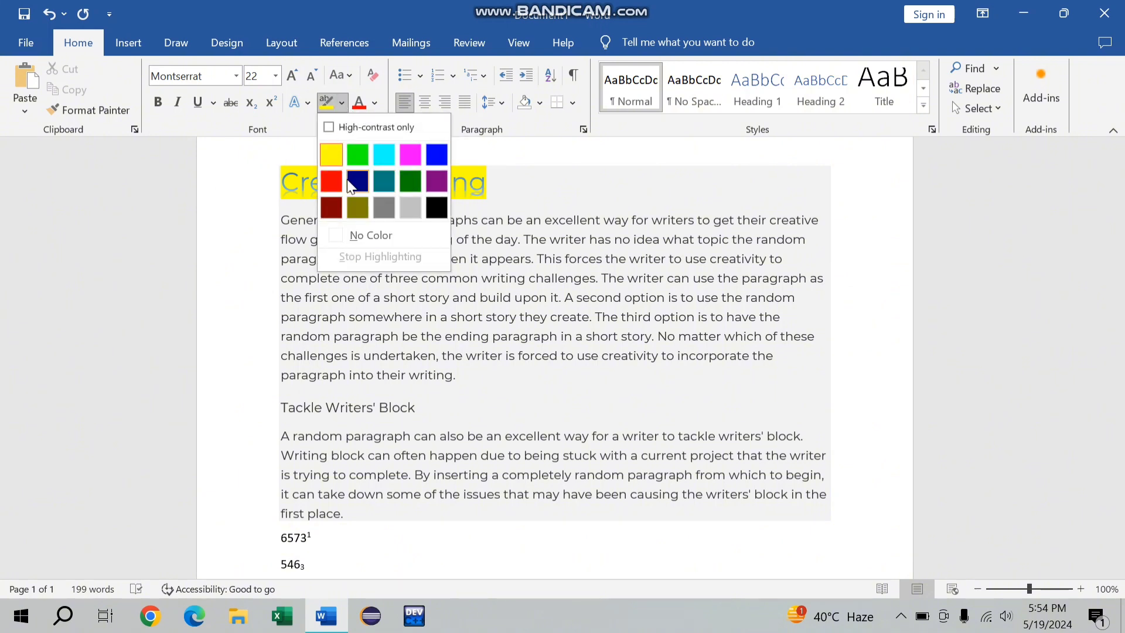
click(331, 186)
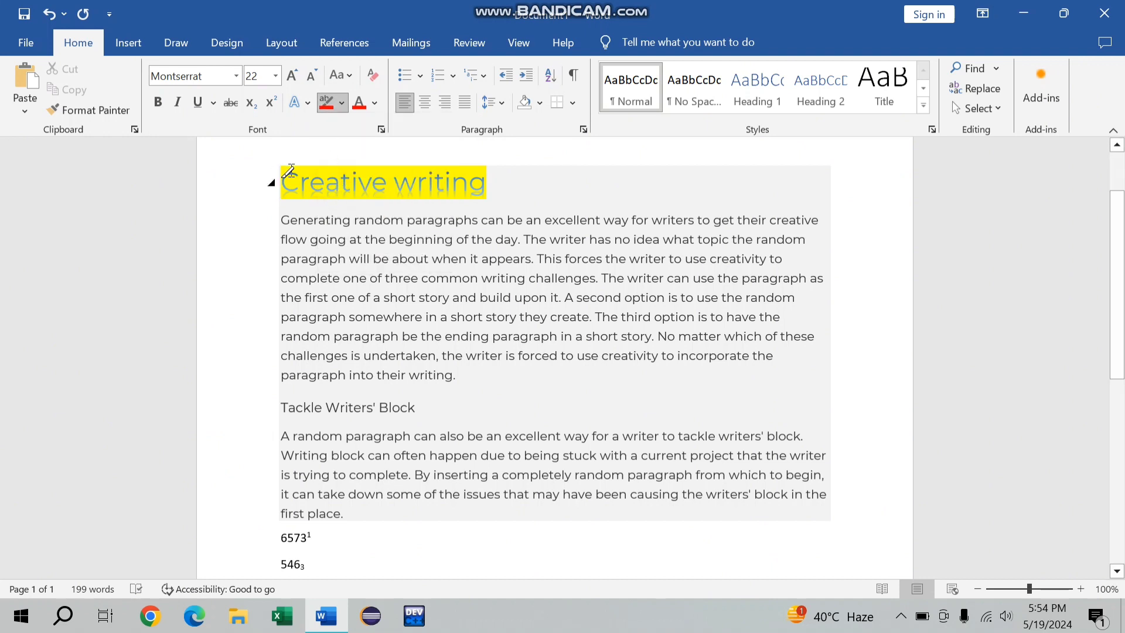
drag(279, 176, 490, 189)
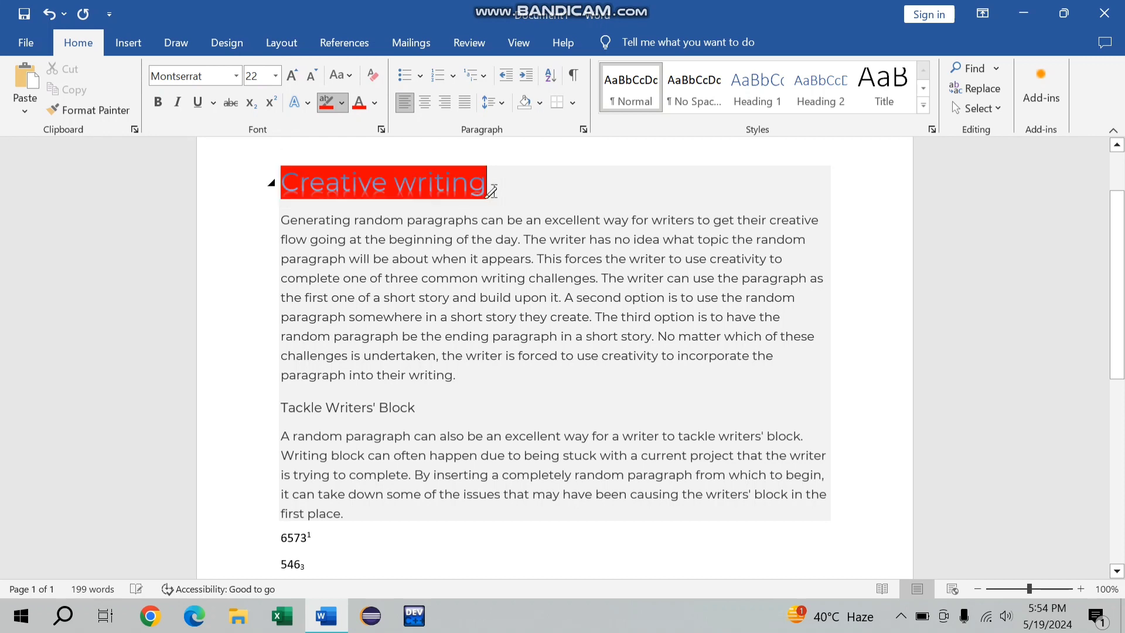
Highlight the "Creative writing" heading in bright green
click(343, 100)
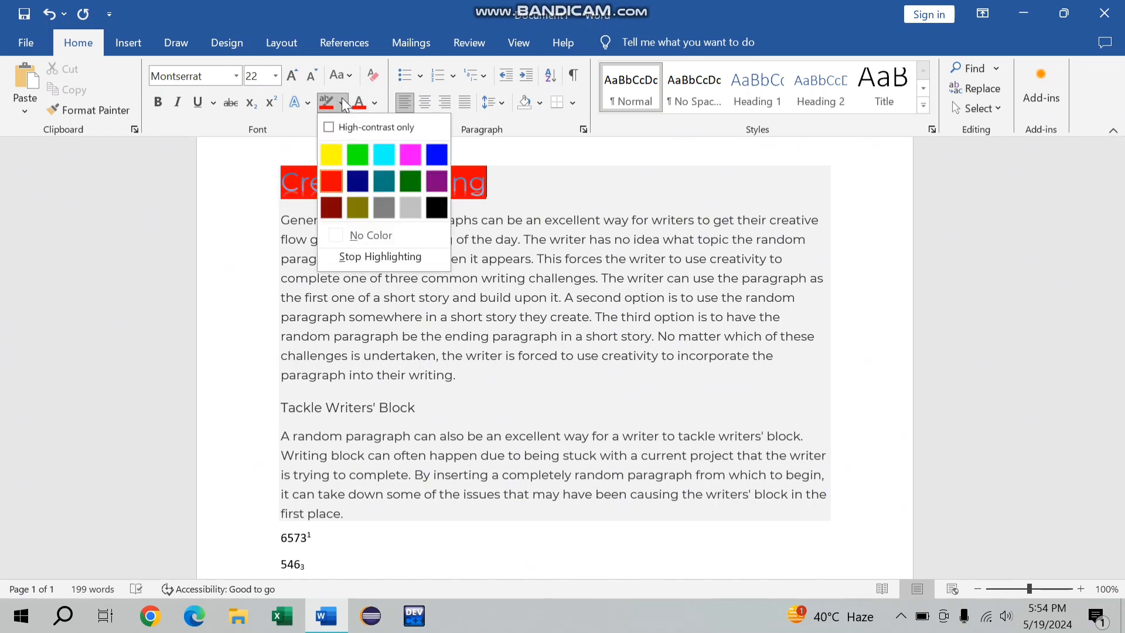
click(355, 156)
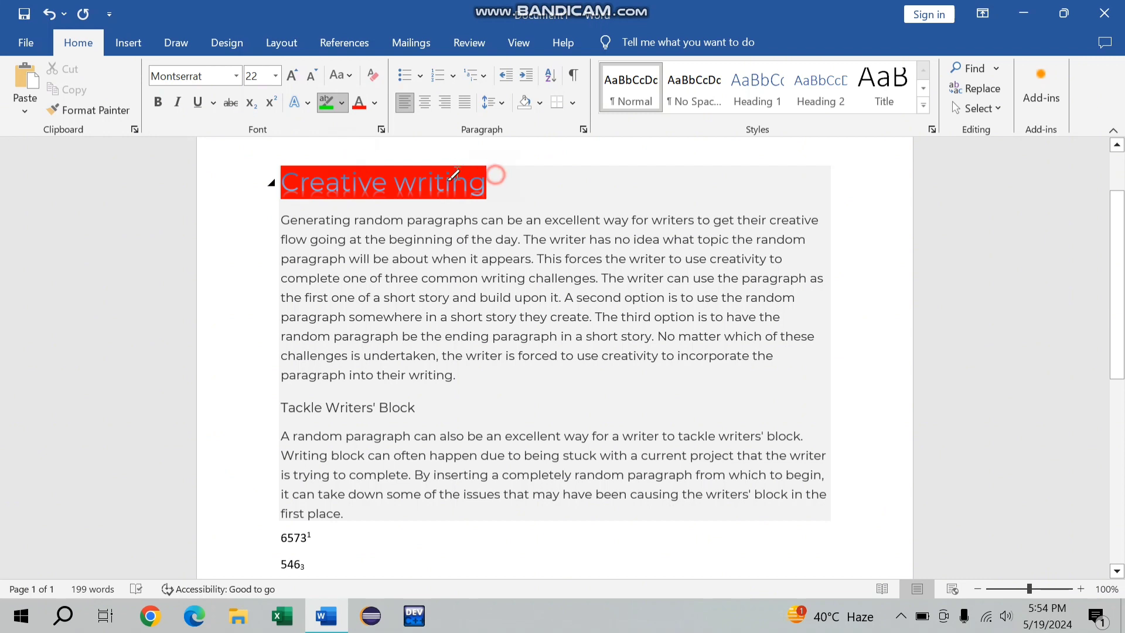
drag(453, 174, 283, 185)
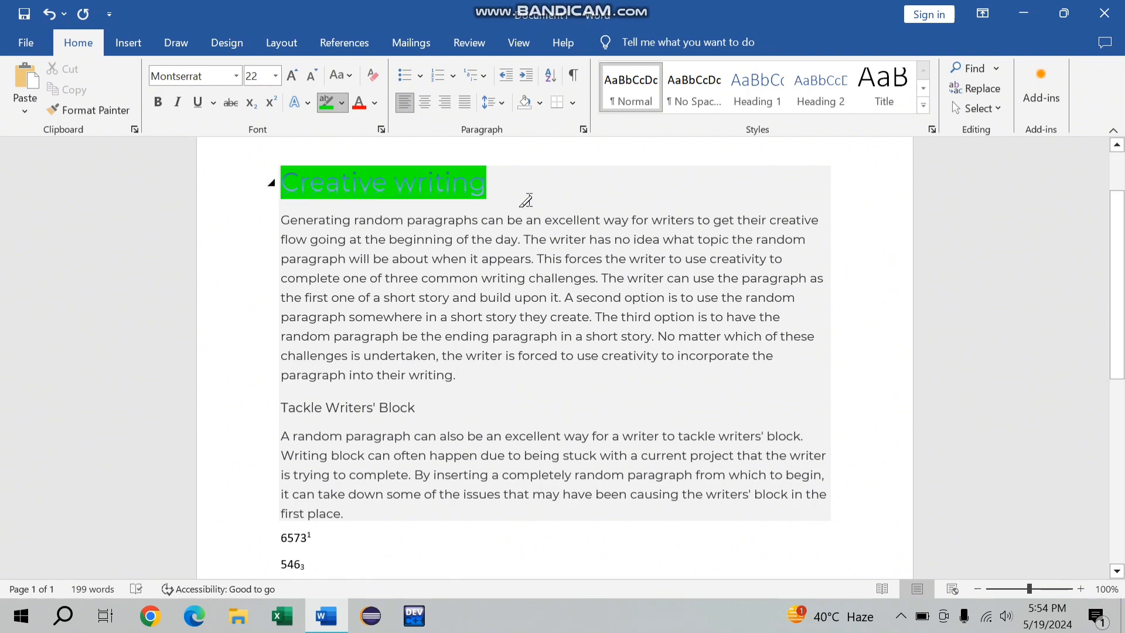
Apply the ∂ symbol bullet from the bullet library to the current paragraph
scroll(499, 269, down, 7)
scroll(495, 268, up, 2)
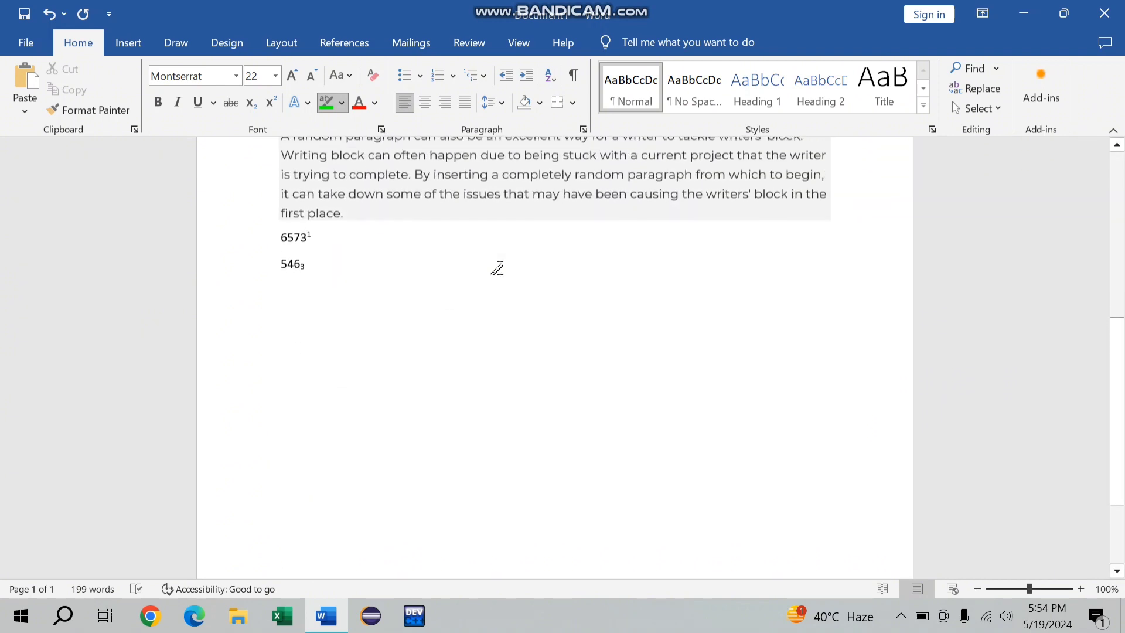
click(423, 78)
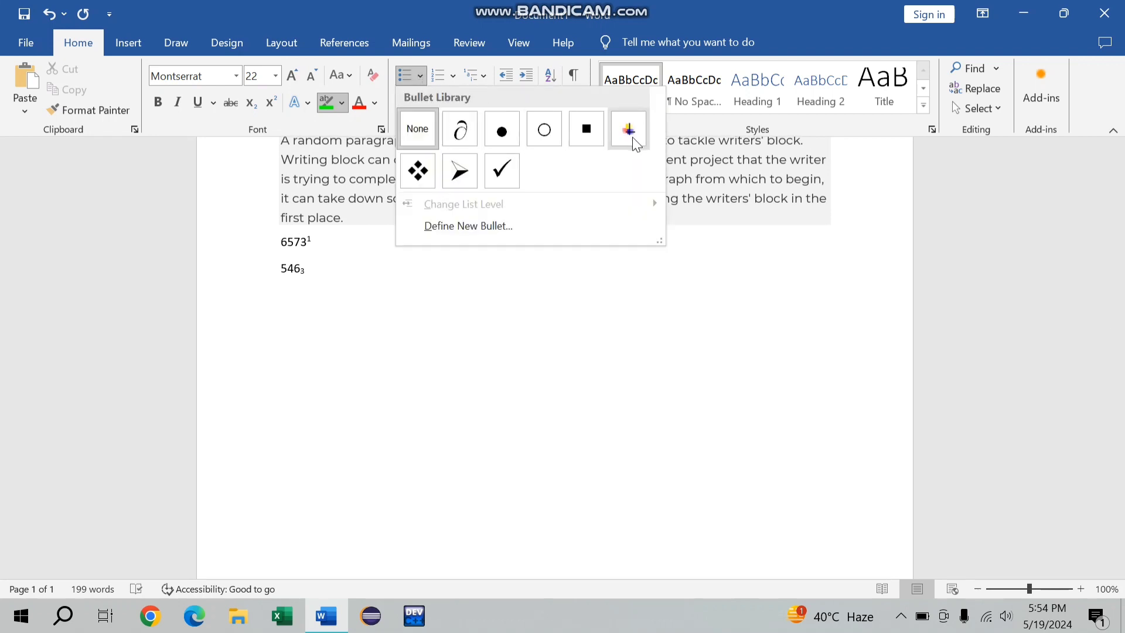
click(468, 136)
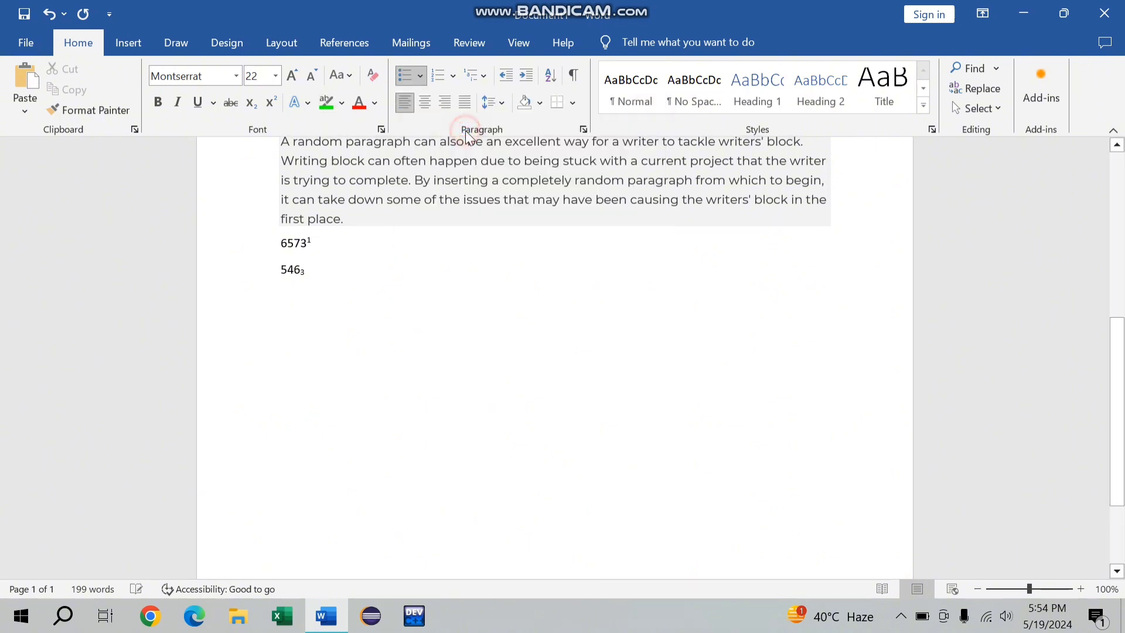
Start a bulleted list with the ∂ symbol on the blank line below 546₃
right_click(266, 321)
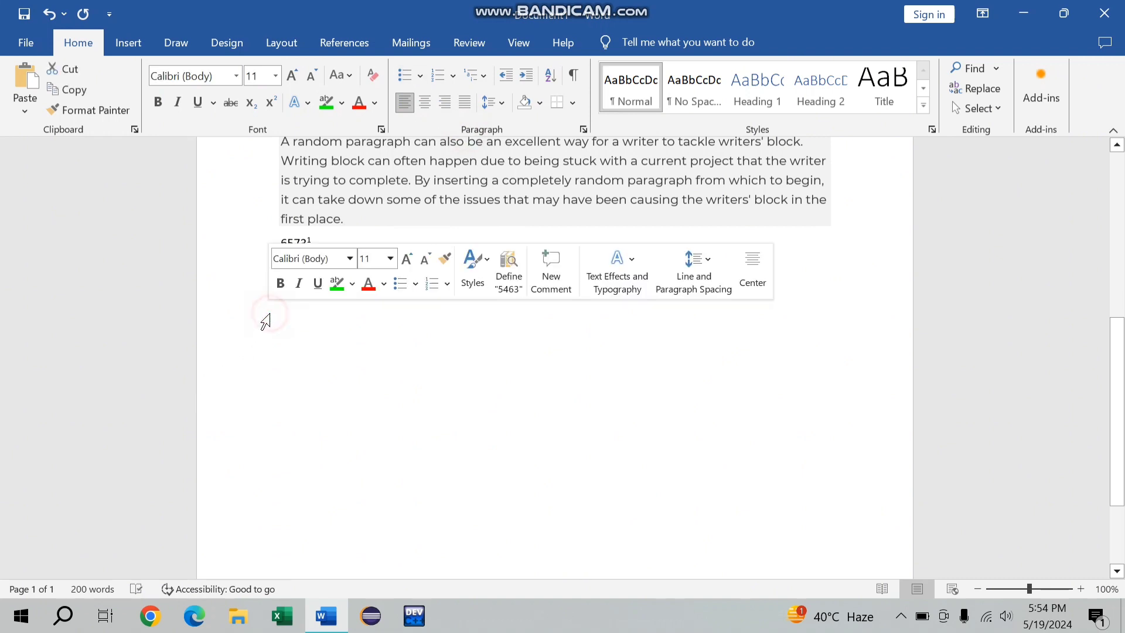
key(ctrl+equal)
click(294, 322)
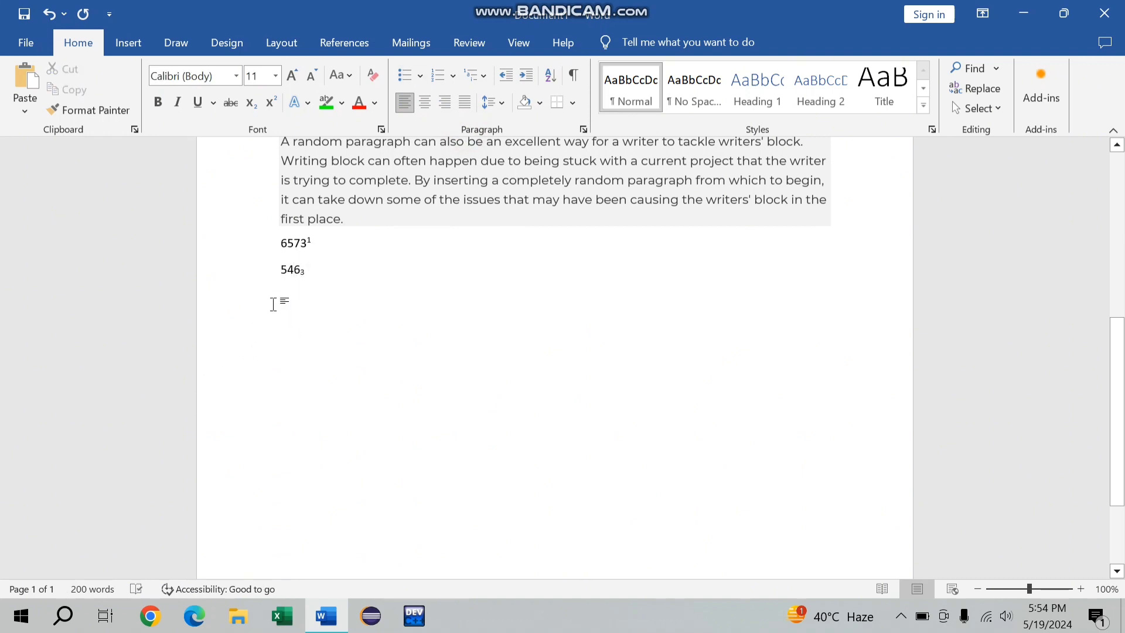
click(421, 77)
click(417, 129)
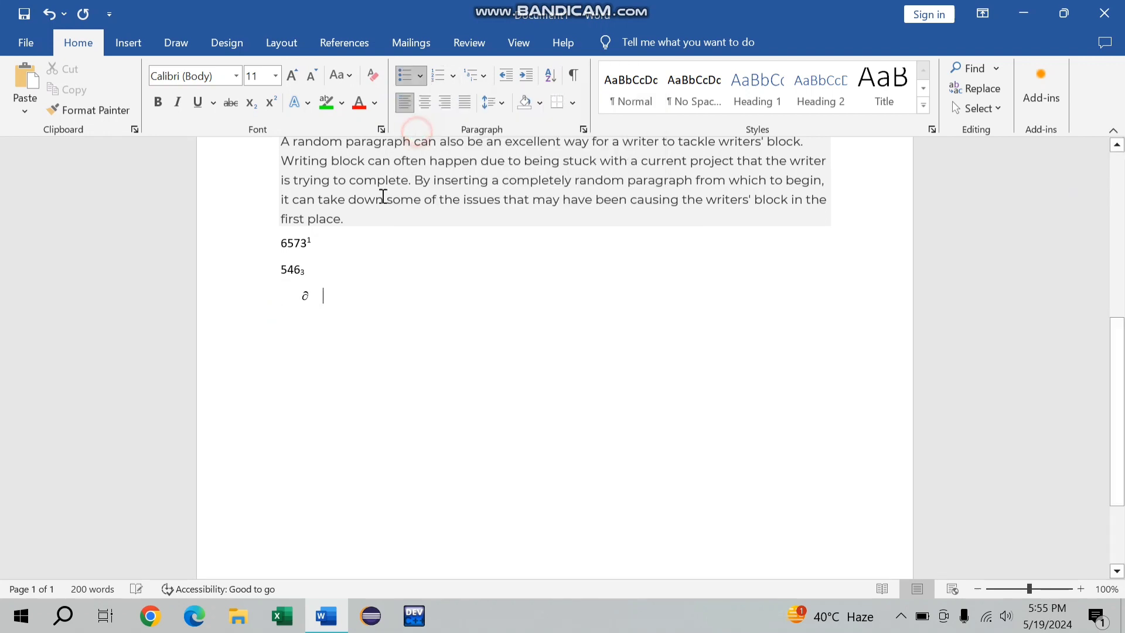
Enter "The quick brown" as the first ∂ bullet item and start a second item beneath it
text(idf)
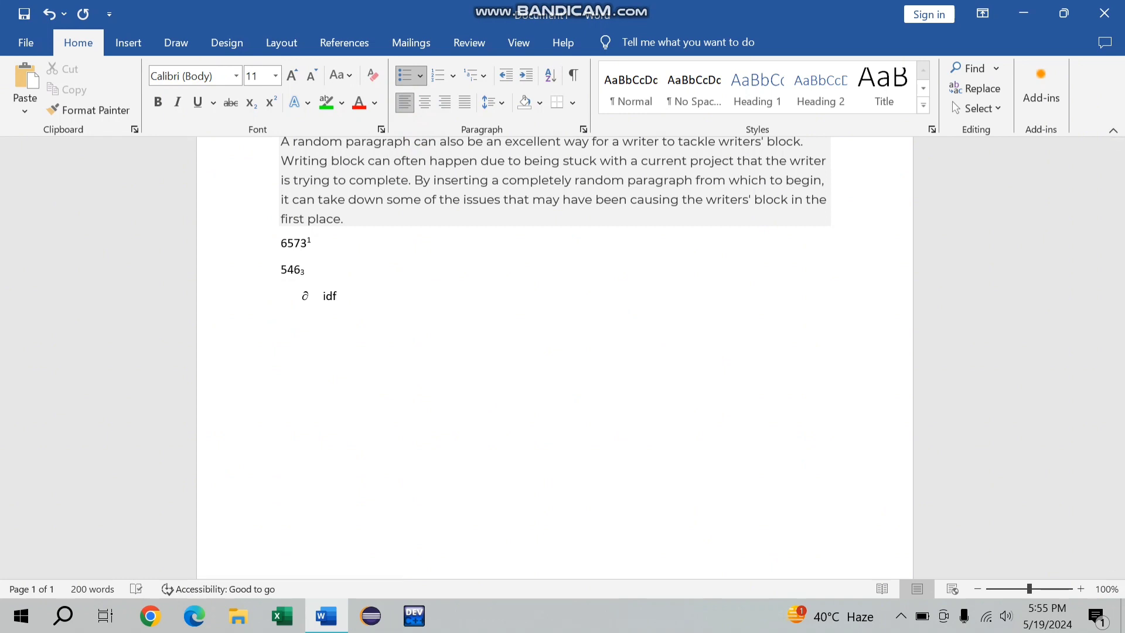
key(BackSpace)
key(BackSpace)
text(The quick brown)
key(Return)
key(Return)
key(Return)
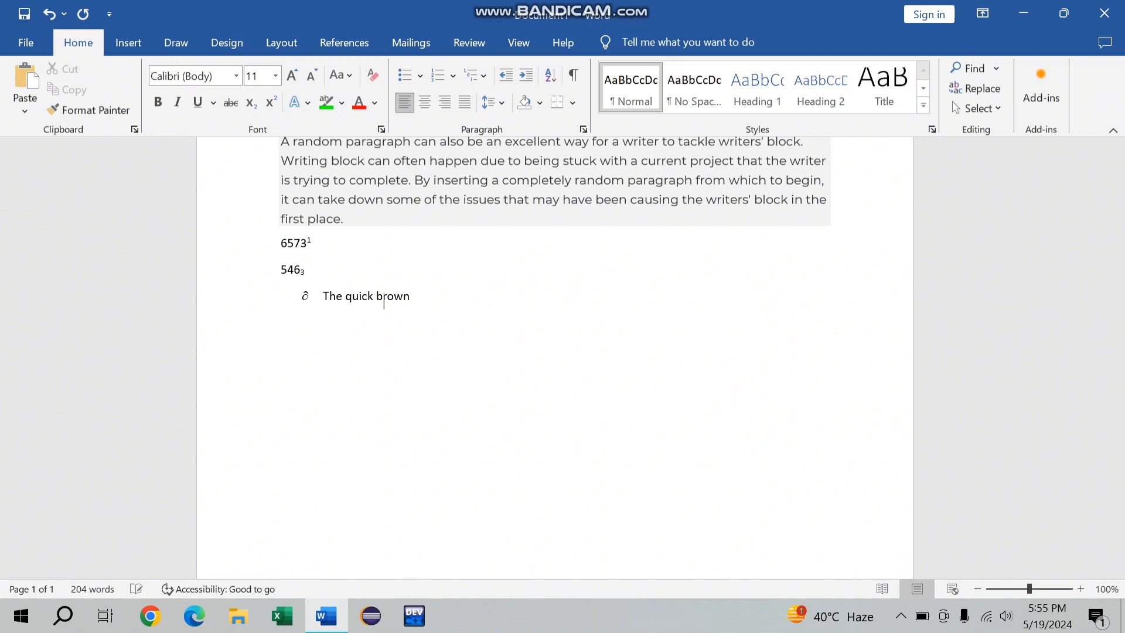
key(BackSpace)
key(BackSpace)
key(Return)
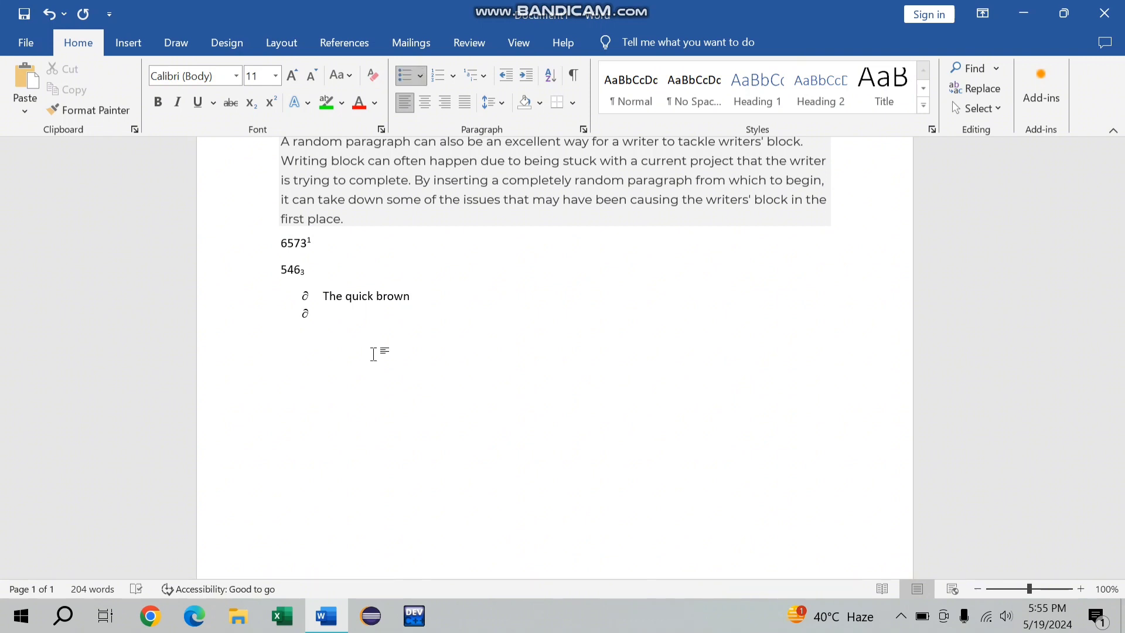
Add the bullet items "F", "ASD" and "ASFD", and end the ∂ list
text(F)
key(Return)
text(ASD)
key(Return)
text(ASFD)
key(Return)
key(Return)
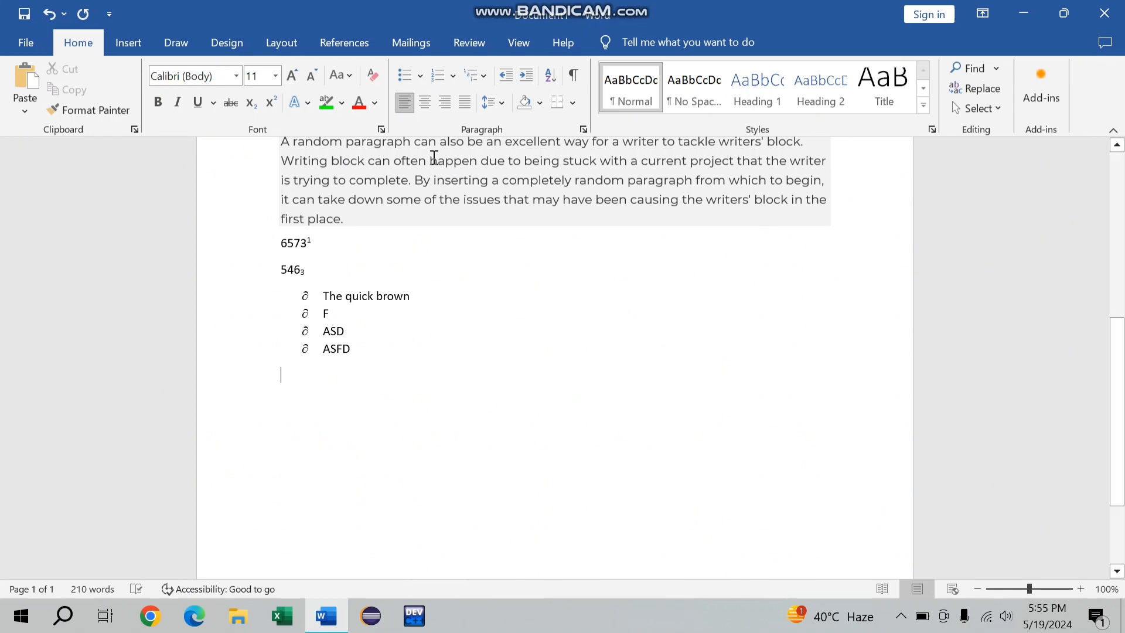
Define a new bullet for the empty line below the list using the ς character, code 86, from the Symbol font
click(423, 81)
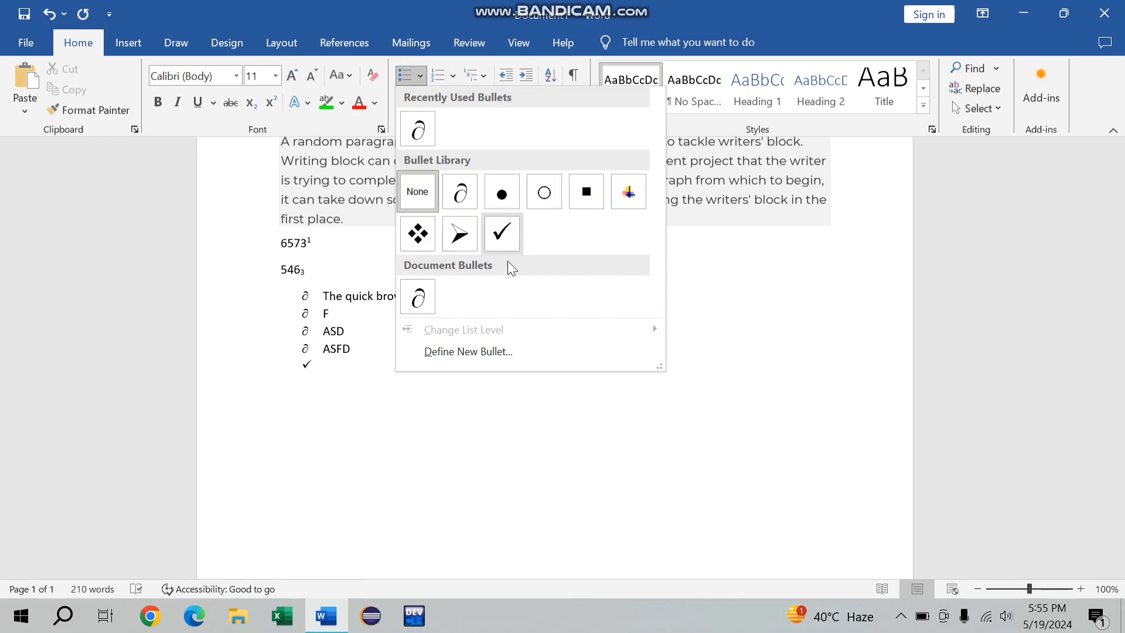
click(501, 351)
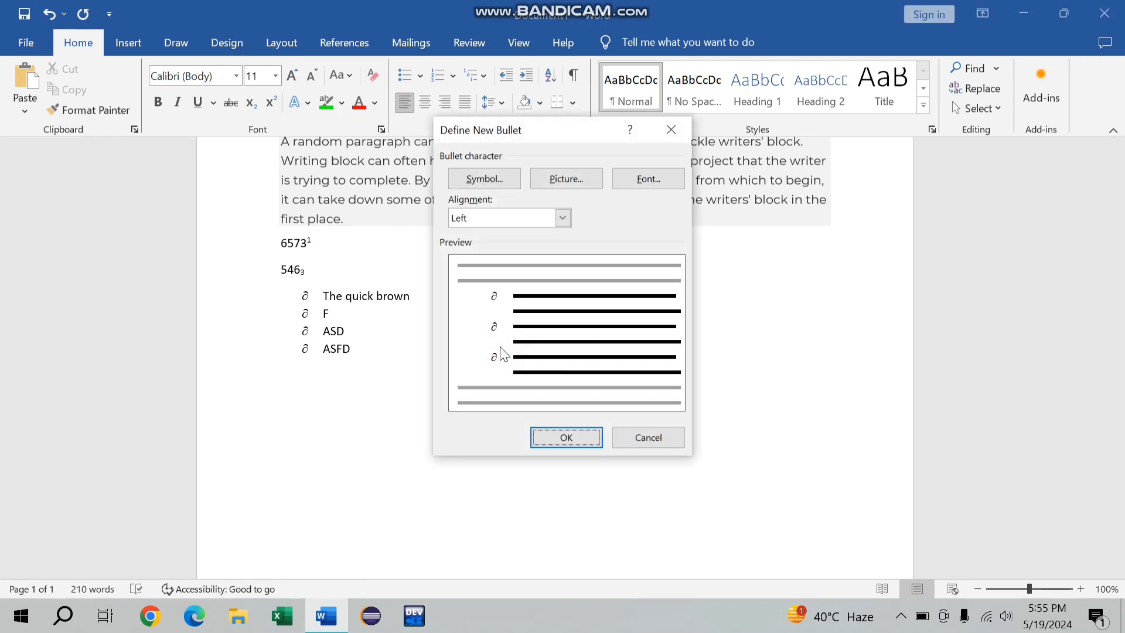
click(499, 181)
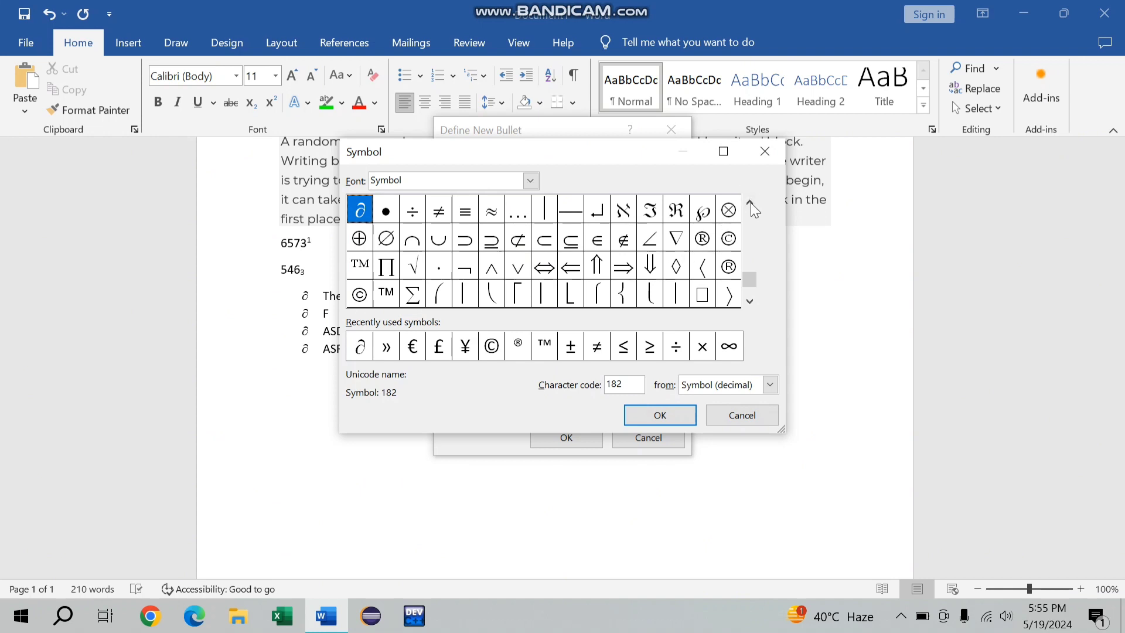
click(751, 203)
click(751, 203)
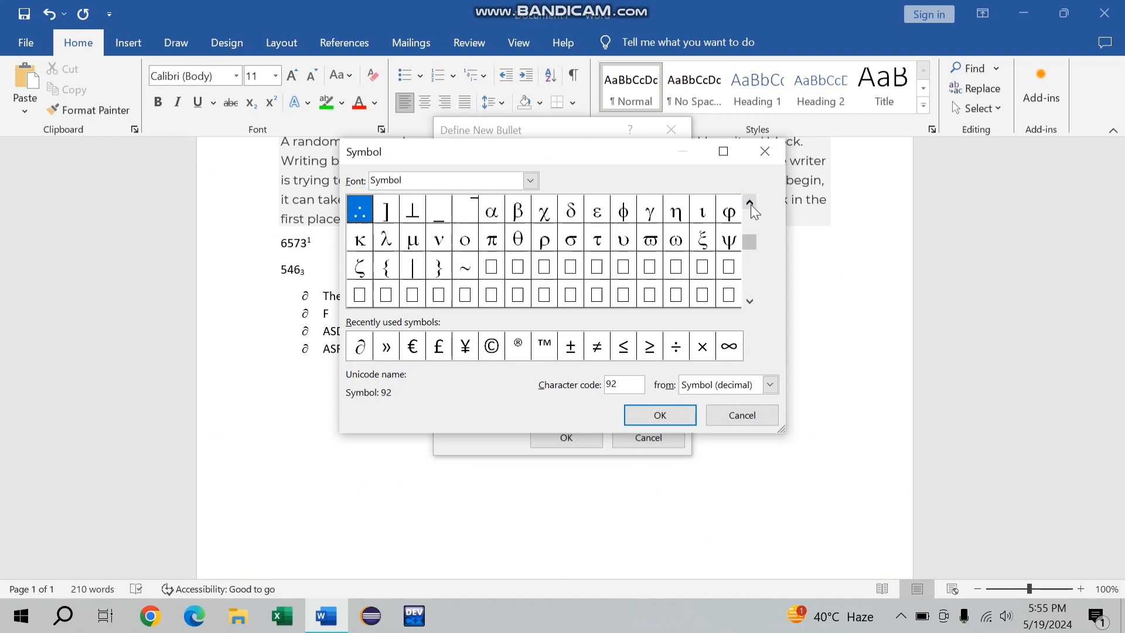
click(751, 203)
click(751, 204)
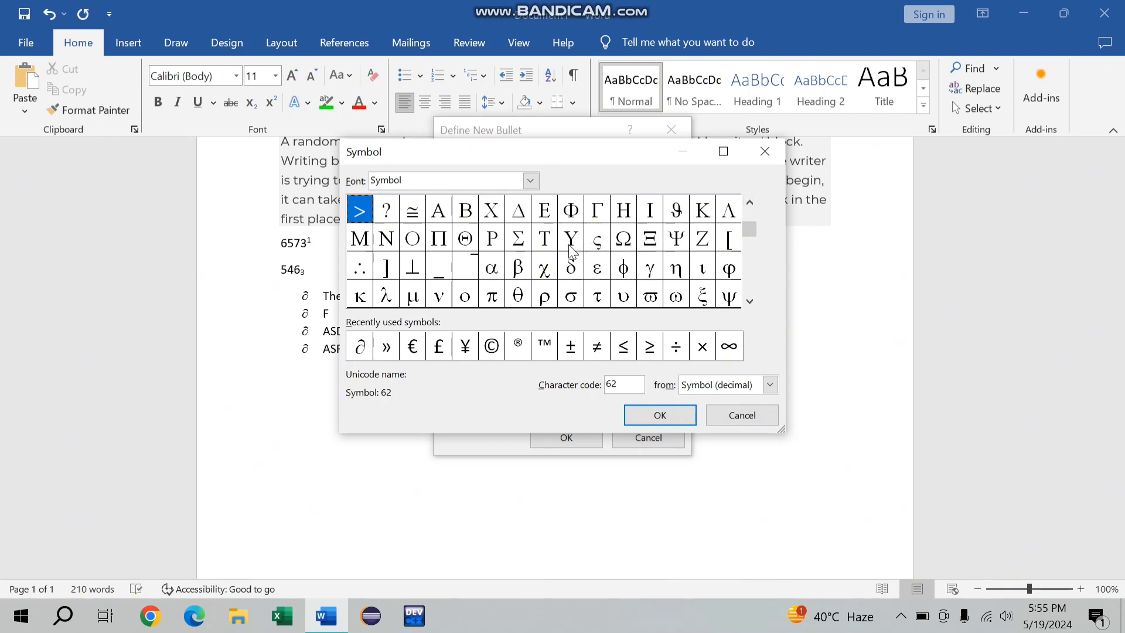
click(599, 245)
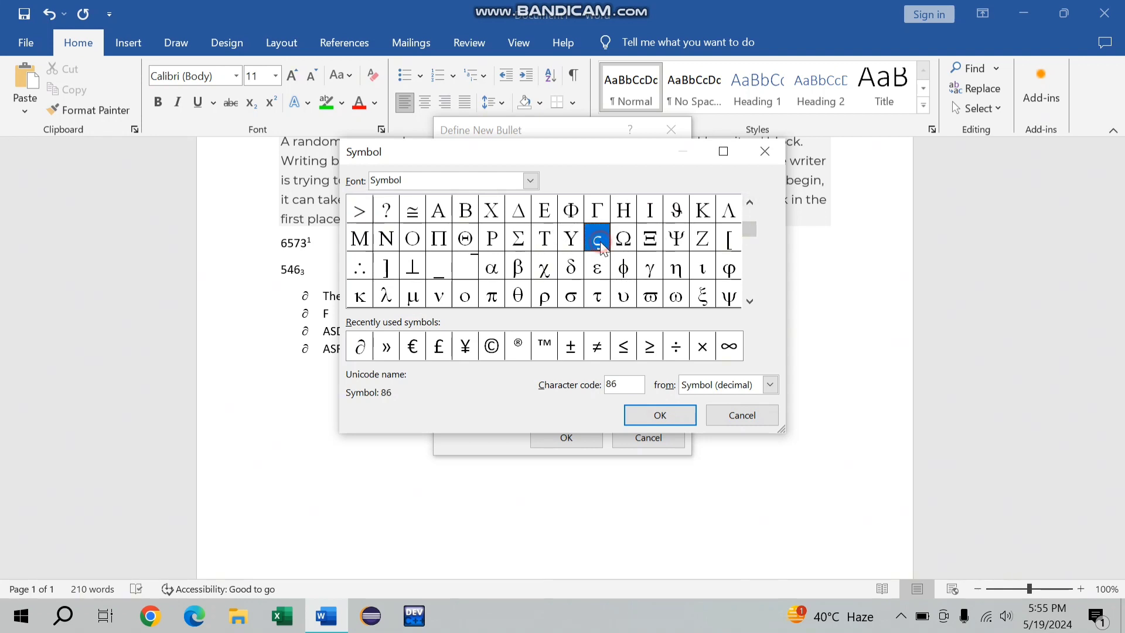
click(656, 414)
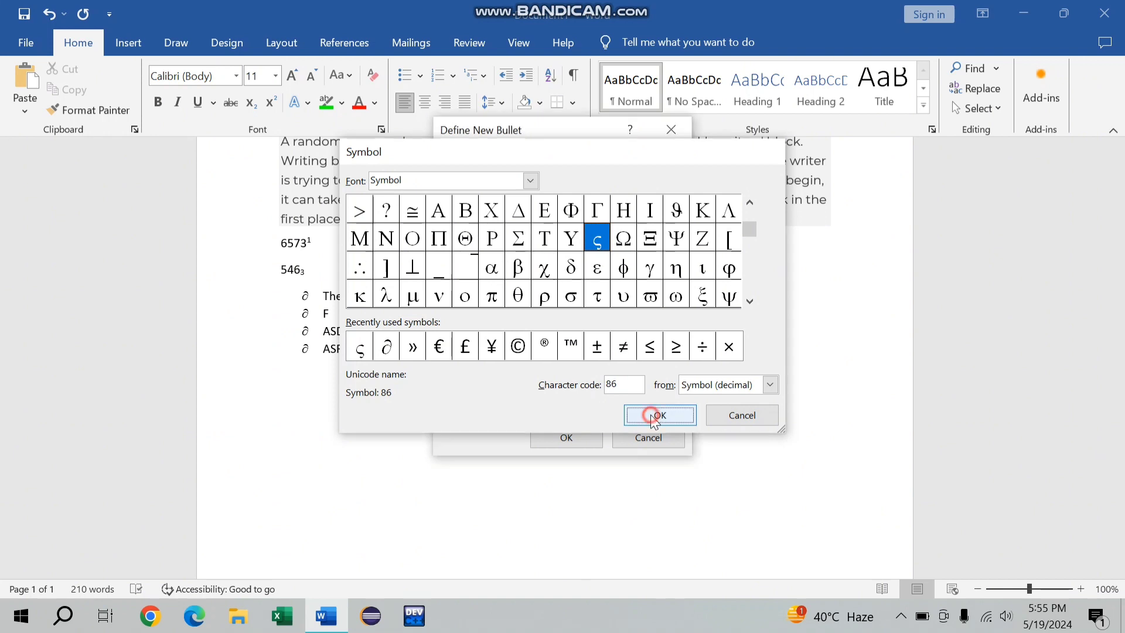
click(555, 437)
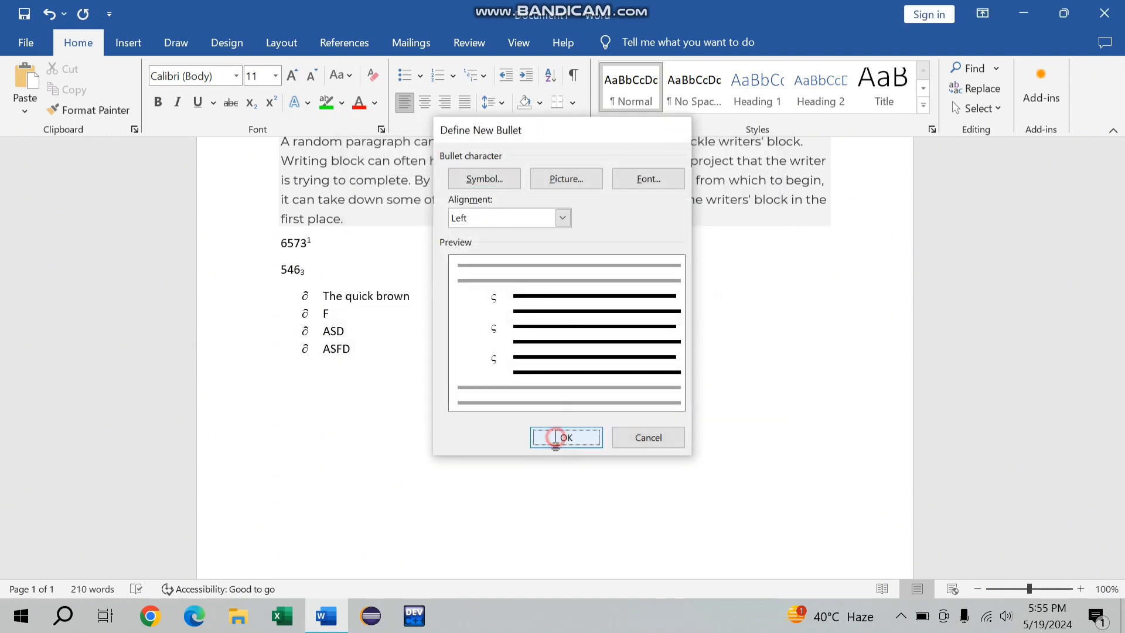
Enter the ς bullet items "IJEF", "SDFJAS", "SADFJOAS", "SDJ", "SJDOF" and "JSADF"
text(IJEF)
key(Return)
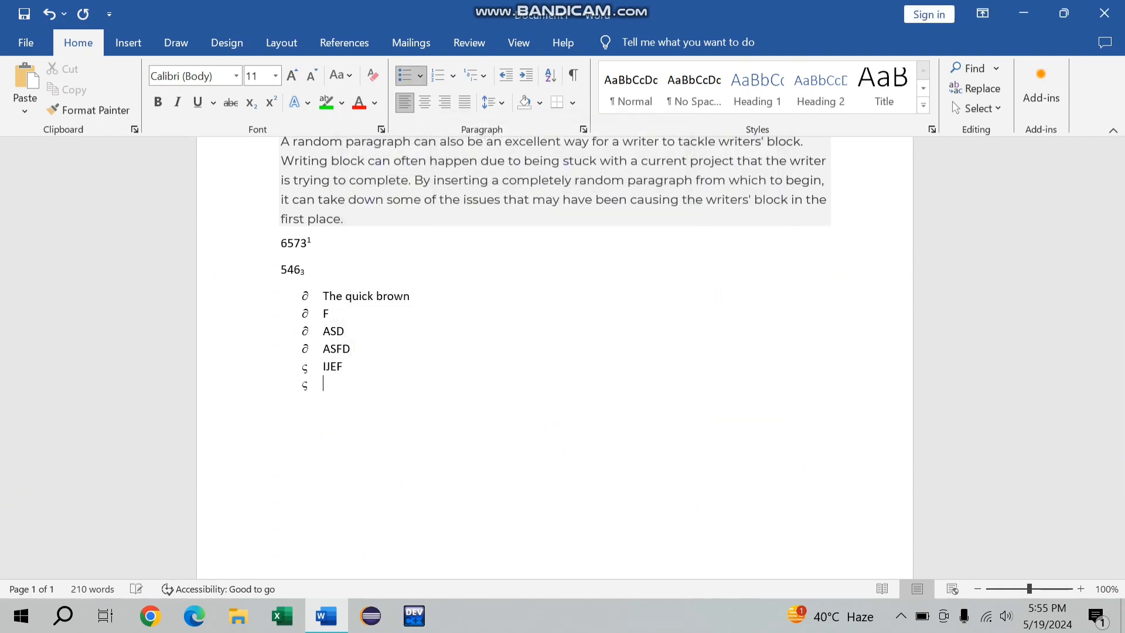
text(SDFJAS)
key(Return)
text(SADFJOAS)
key(Return)
text(SDJ)
key(Return)
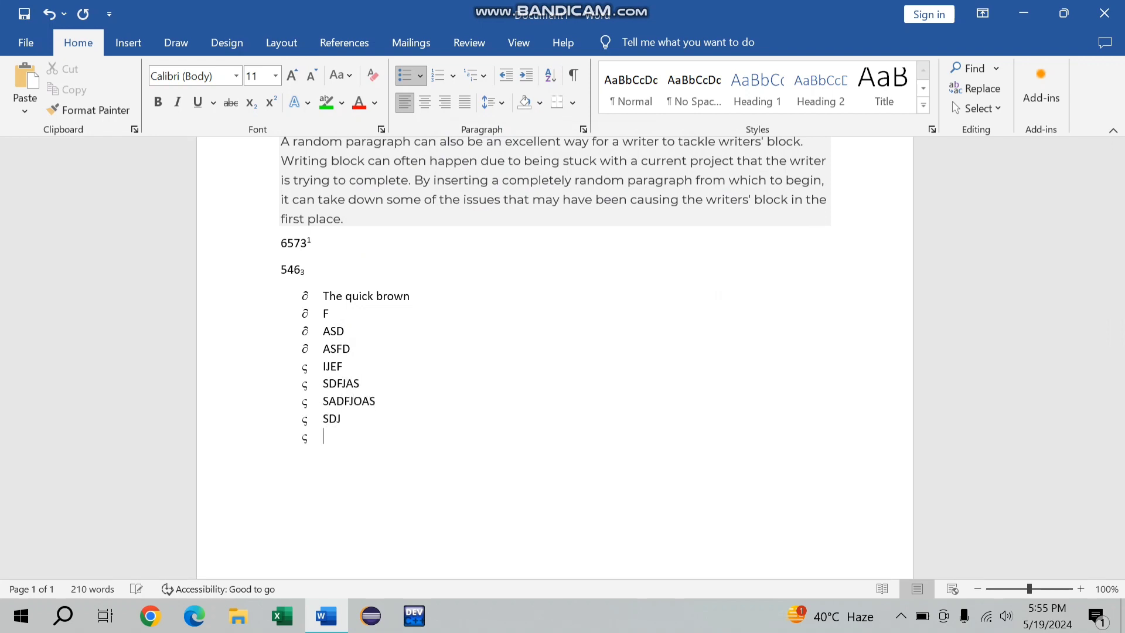
text(SJDOF)
key(Return)
text(JSADF)
key(Return)
Undo all the ς and ∂ bullet items and their bullet formatting below 546₃
key(ctrl+z)
key(ctrl+z)
key(ctrl+z)
key(ctrl+z)
key(ctrl+z)
key(ctrl+z)
key(ctrl+z)
key(ctrl+z)
key(ctrl+z)
key(ctrl+z)
key(ctrl+z)
key(ctrl+z)
key(ctrl+z)
key(ctrl+z)
key(ctrl+z)
key(ctrl+z)
key(ctrl+z)
key(ctrl+z)
key(ctrl+z)
key(ctrl+z)
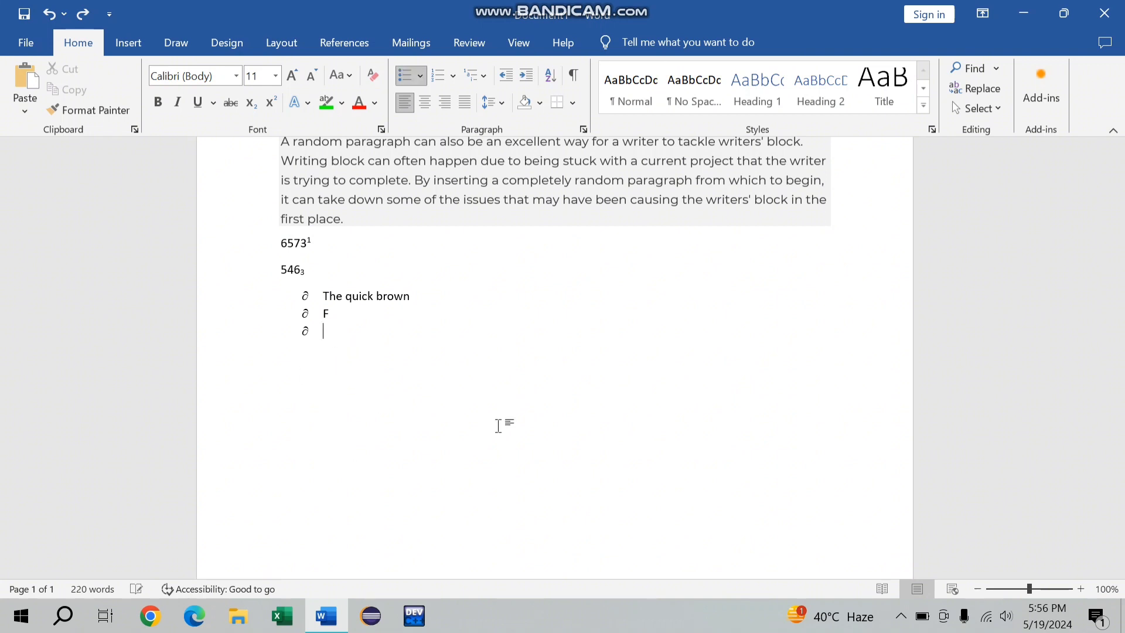
key(ctrl+z)
key(ctrl+z)
key(ctrl+z)
key(ctrl+z)
key(ctrl+z)
key(ctrl+z)
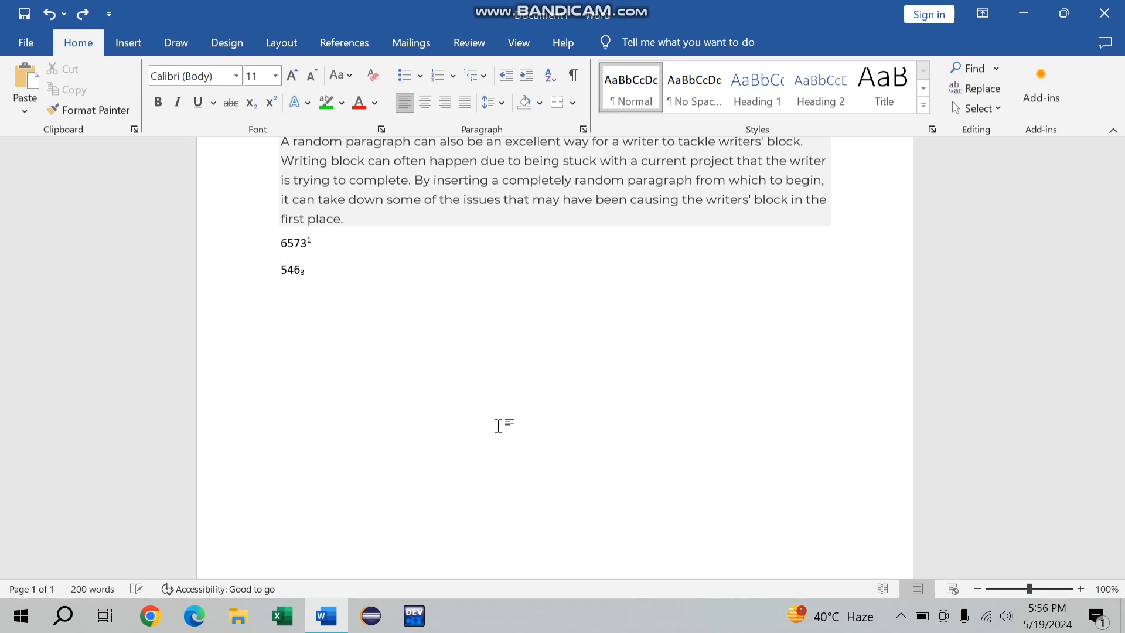
Insert a blank line above 546₃ and place the cursor on the line below it
key(Return)
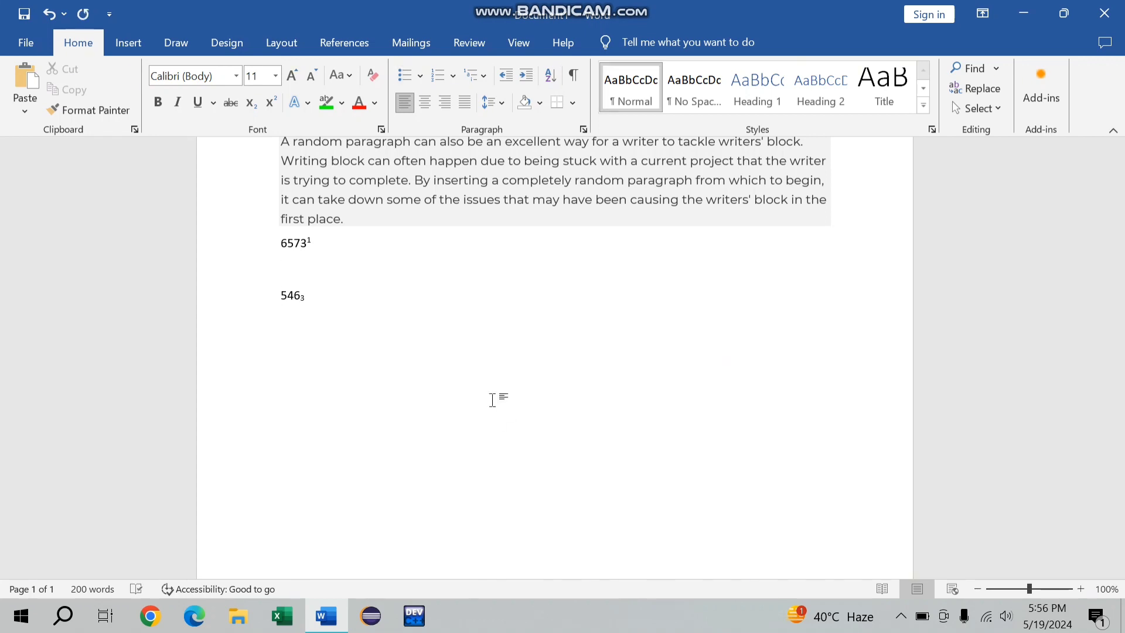
click(310, 315)
click(312, 316)
Define and apply a new number format with the "First, Second, Third ..." number style and left alignment
click(453, 76)
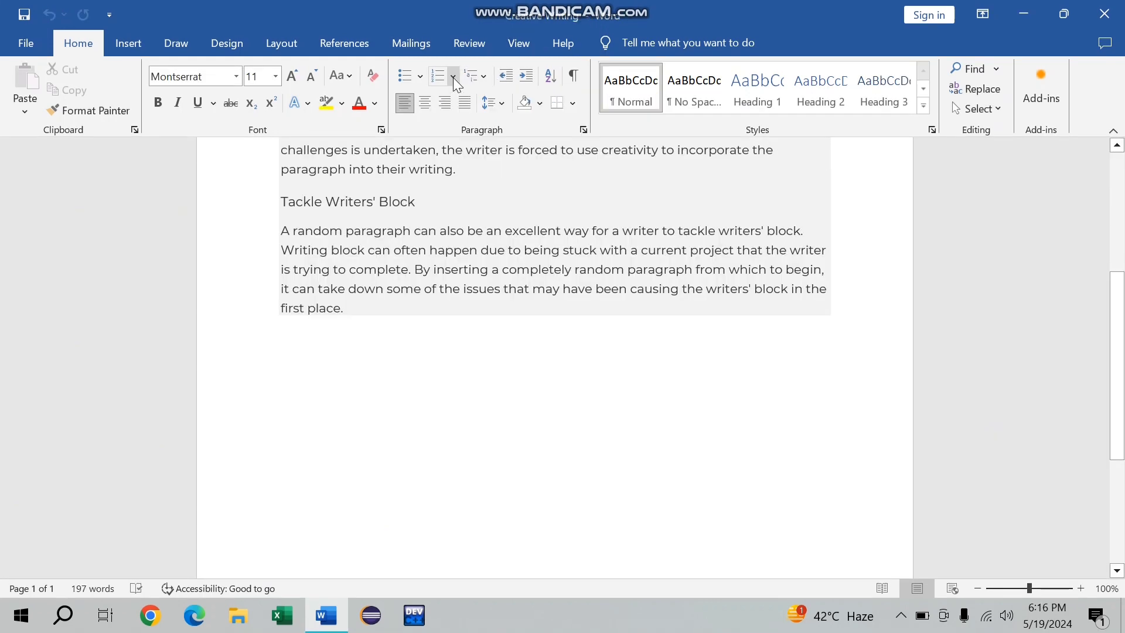
click(454, 77)
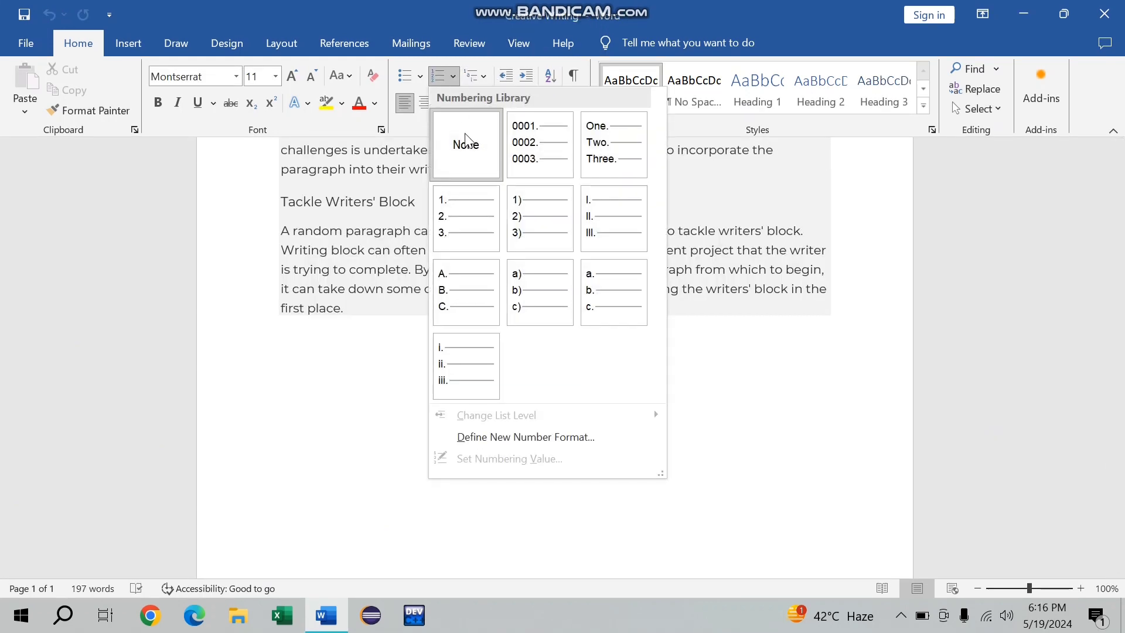
click(547, 438)
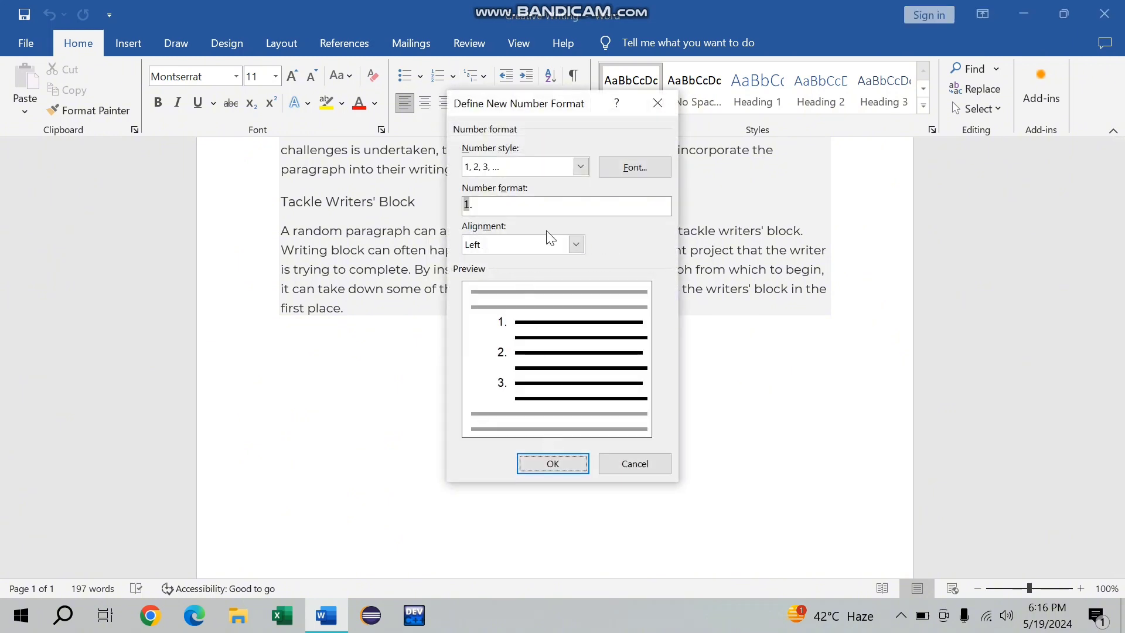
click(581, 170)
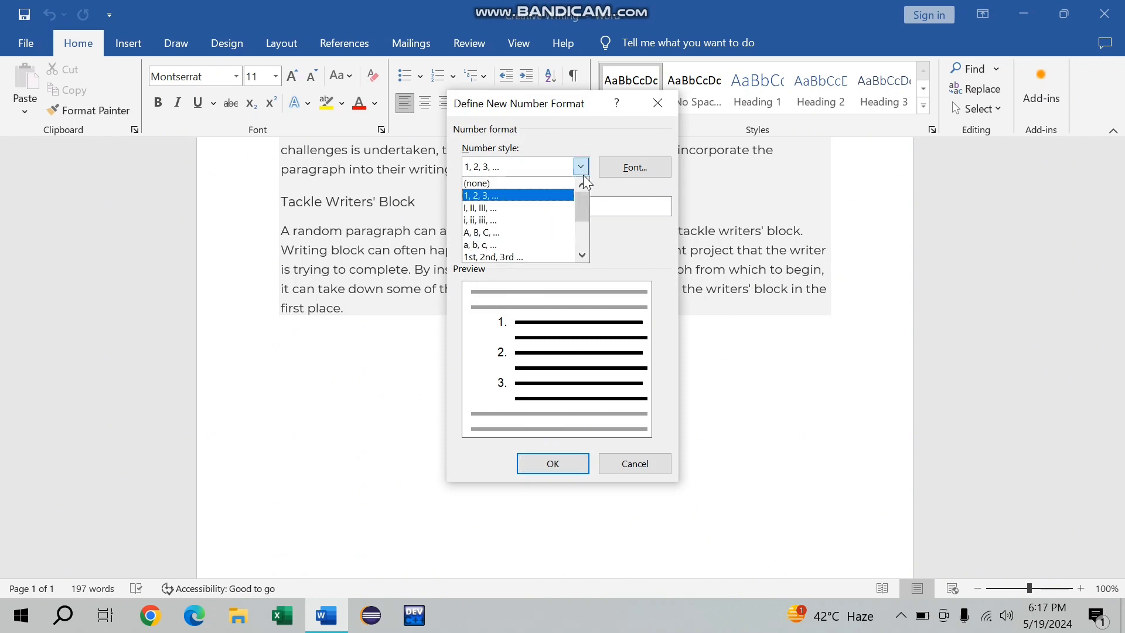
click(582, 255)
click(582, 255)
click(582, 255)
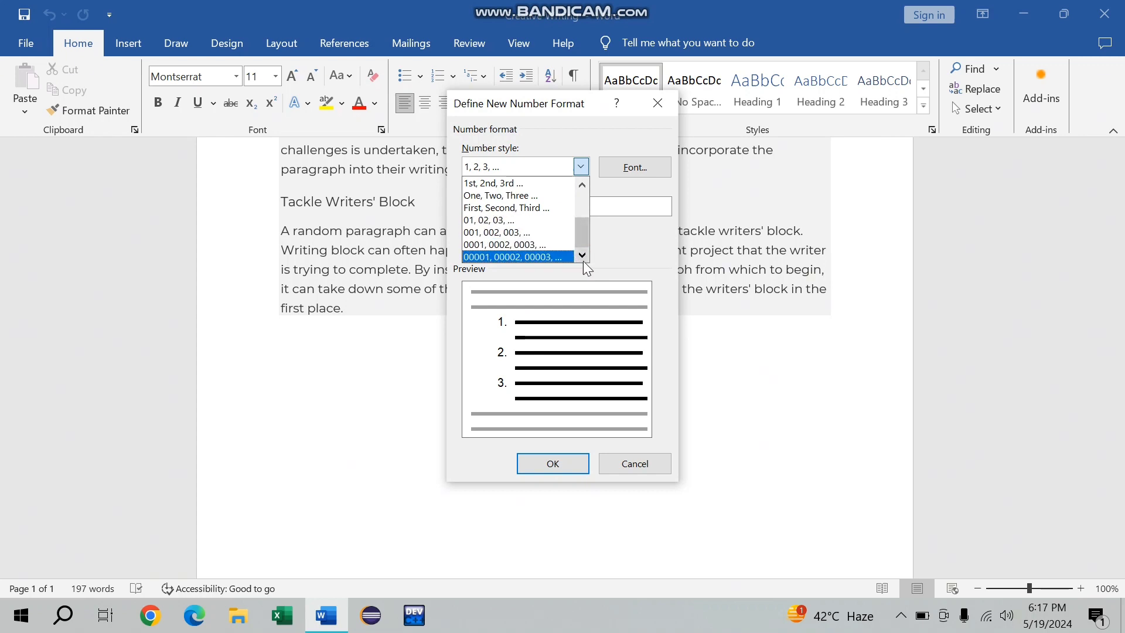
click(526, 208)
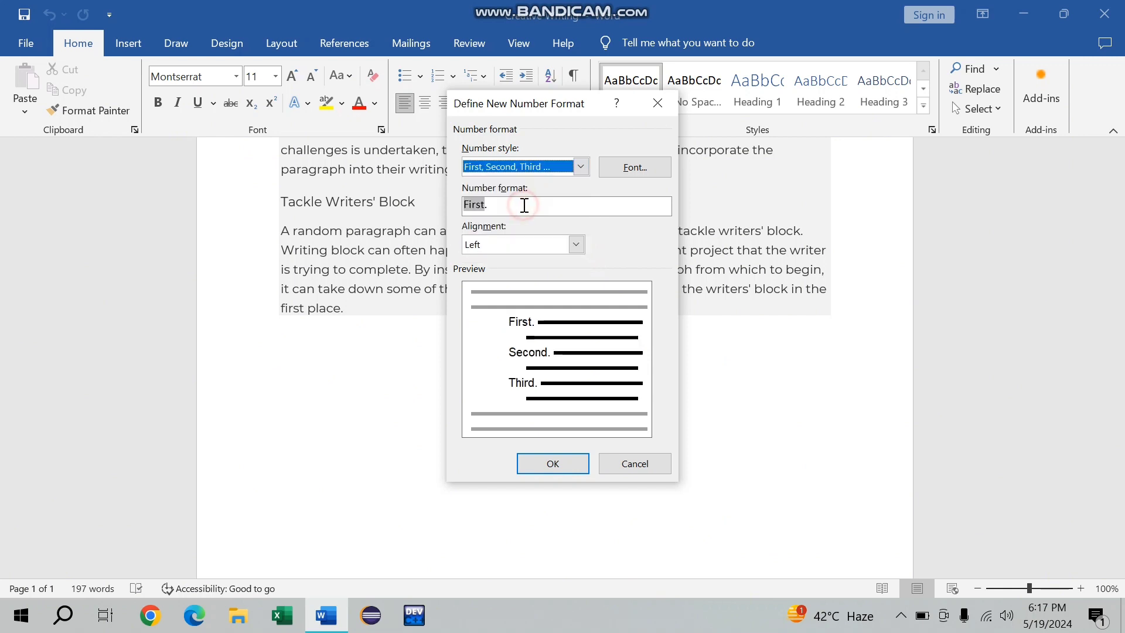
click(545, 467)
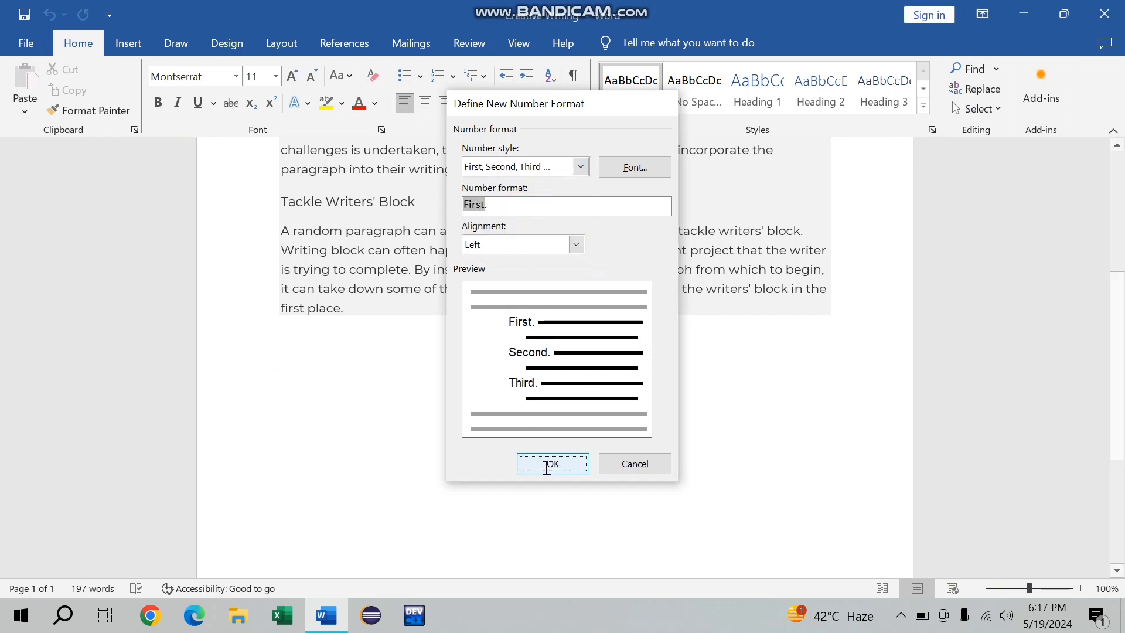
Check the numbering library for the newly defined number format, and then return to the document
click(451, 83)
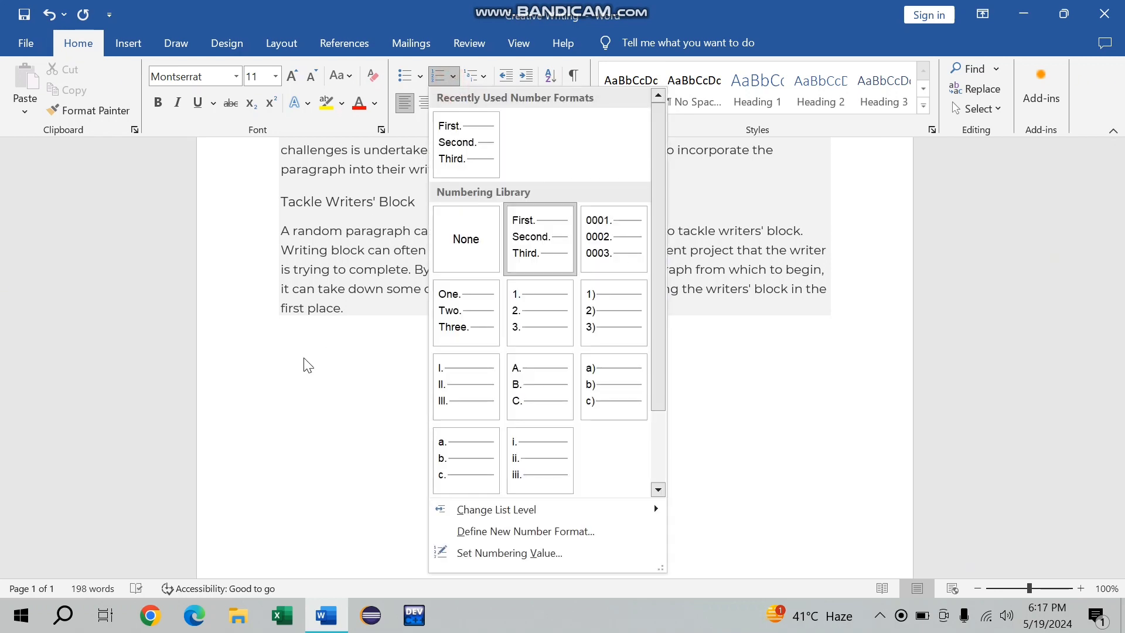
click(292, 337)
click(293, 339)
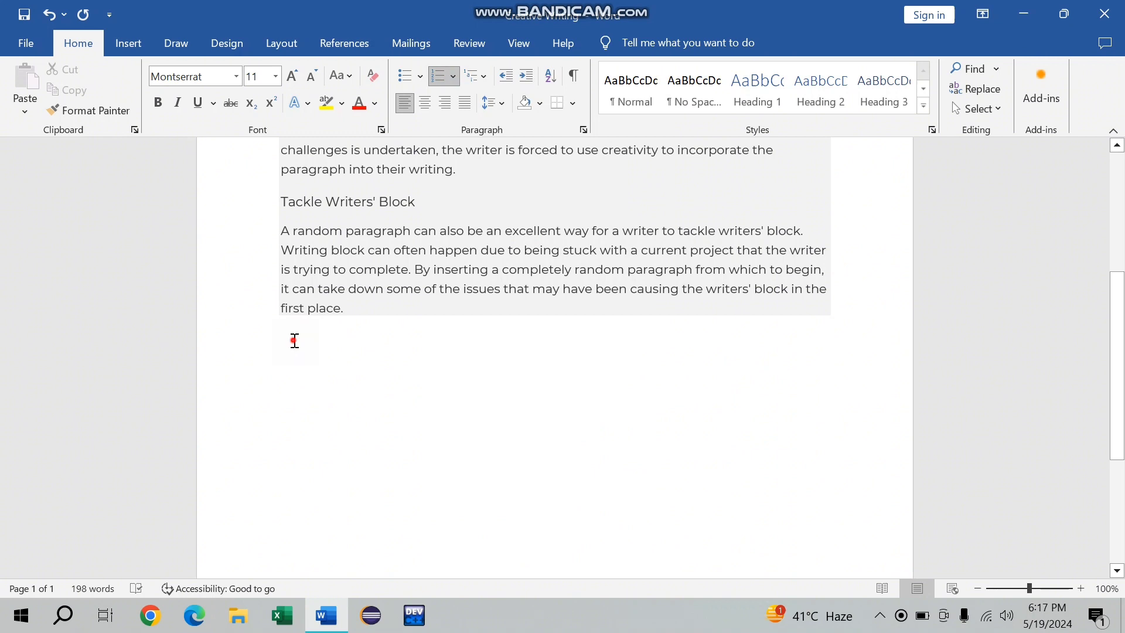
Add a second numbered item "Asf" below the "Creative Writing" heading and start a third item with "as"
scroll(295, 341, up, 5)
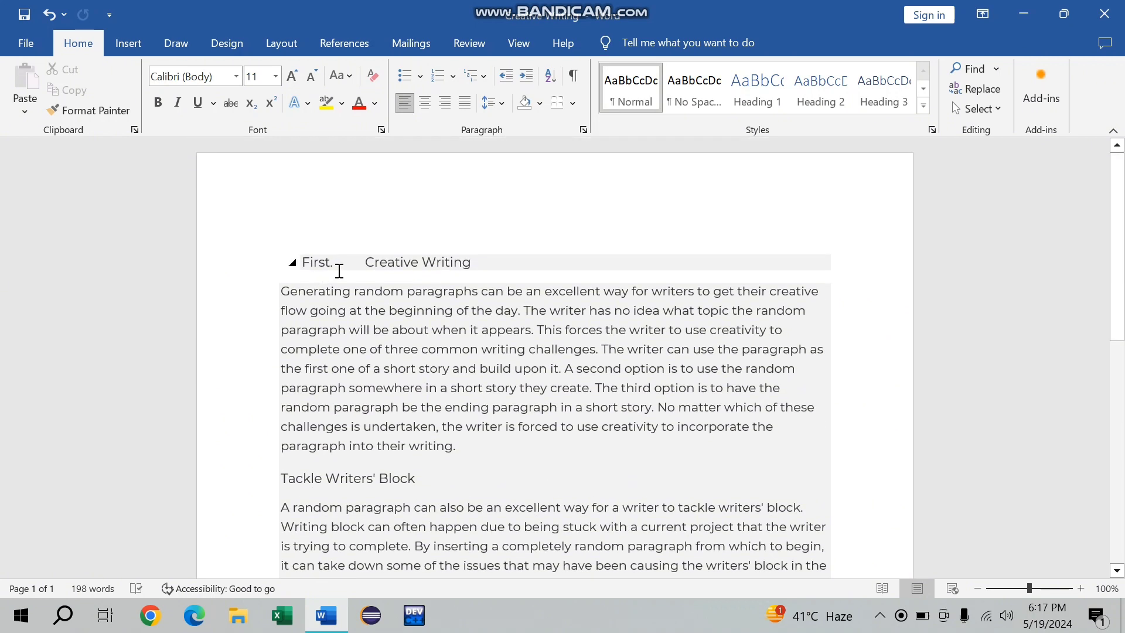
click(485, 260)
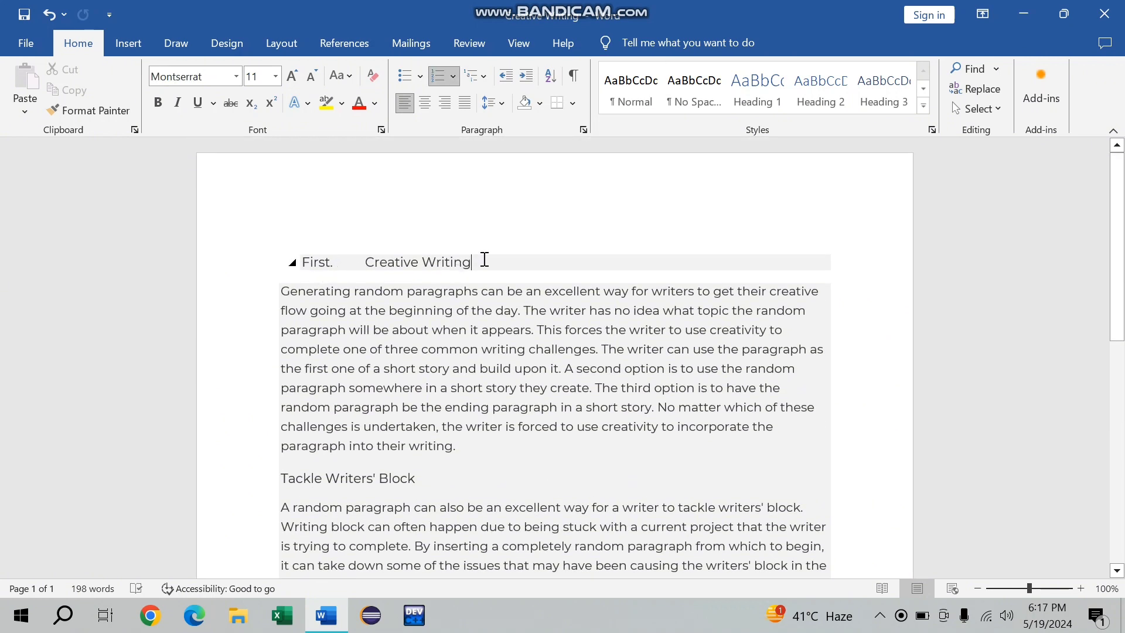
key(Return)
key(Return)
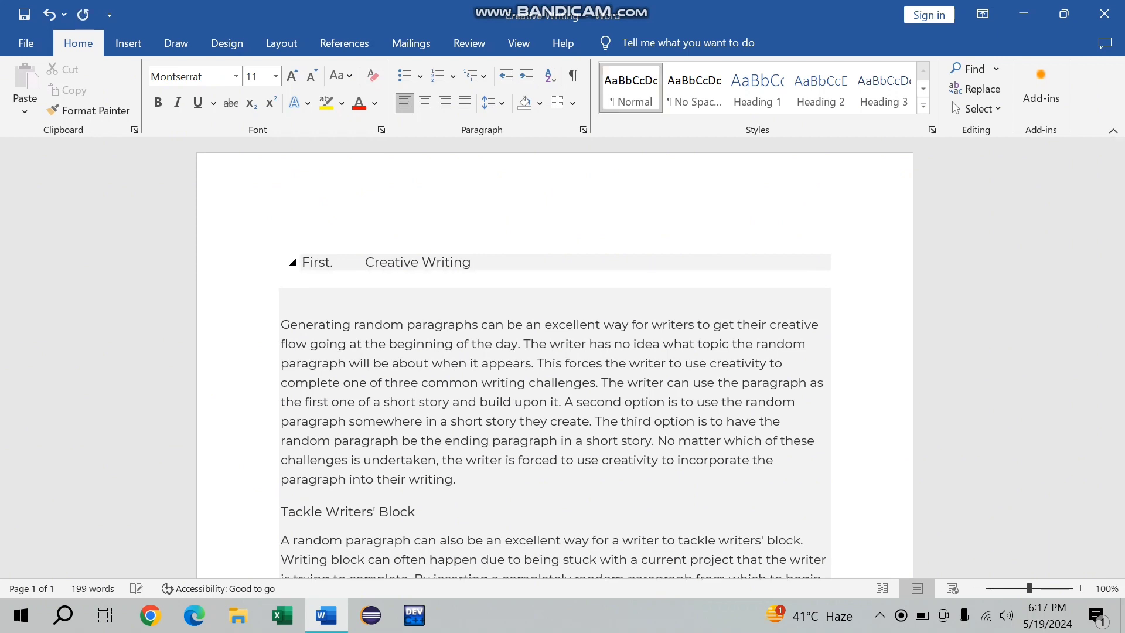
key(ctrl+z)
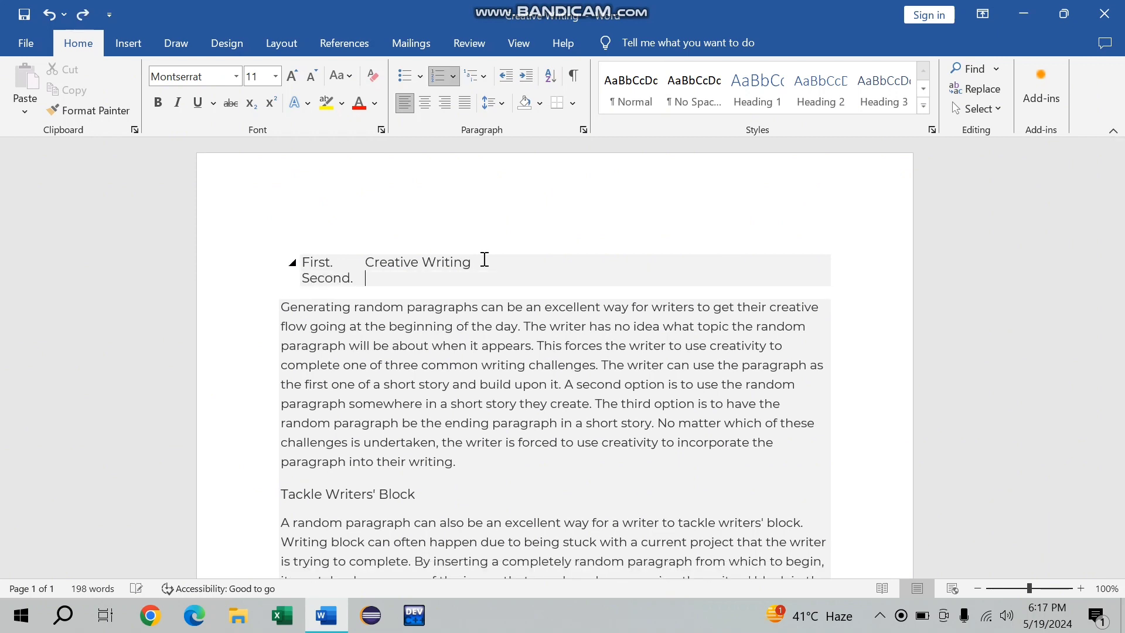
text(asf)
key(Return)
text(as)
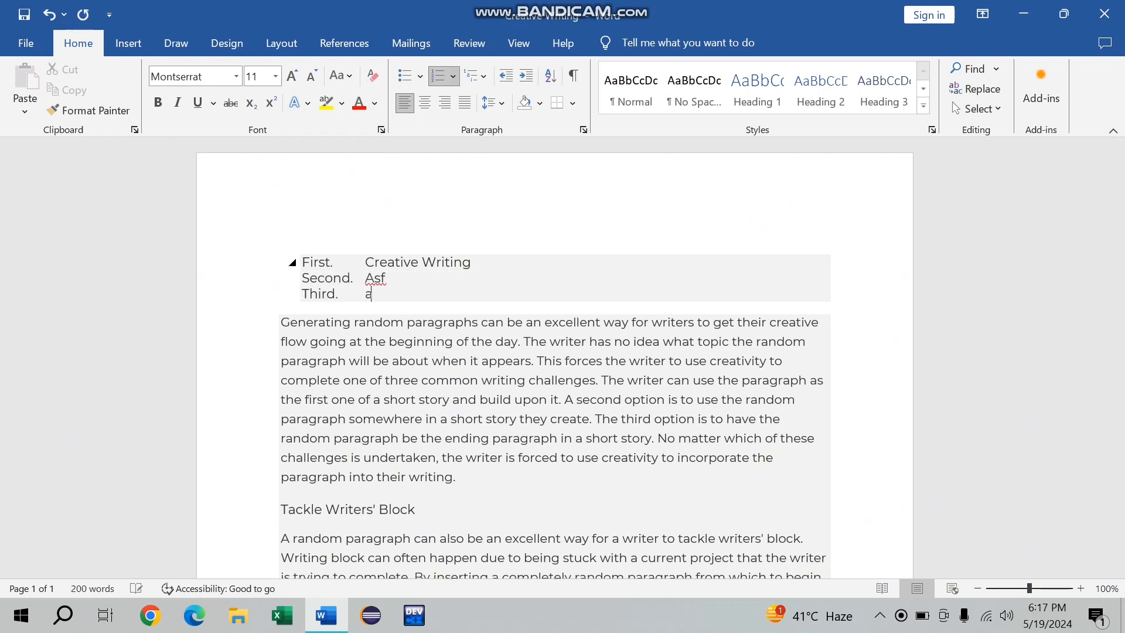
Undo the added numbered items and the First, Second, Third numbering of the "Creative Writing" heading
key(ctrl+z)
key(ctrl+z)
key(ctrl+z)
key(ctrl+z)
key(ctrl+z)
key(ctrl+z)
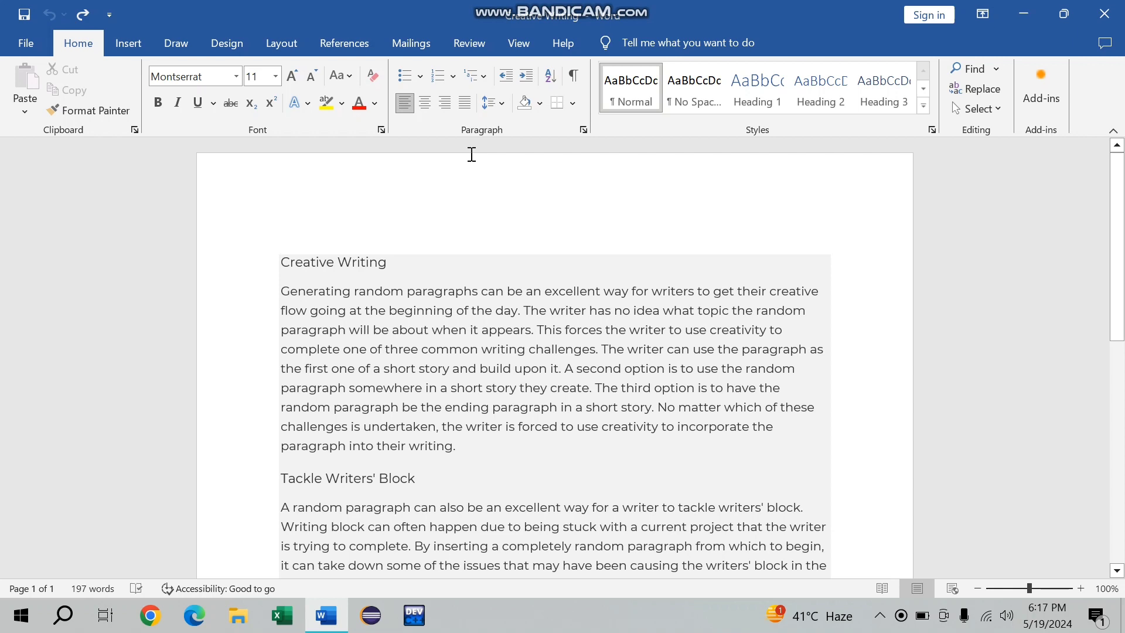
Apply the "1 Heading 1, 1.1 Heading 2, 1.1.1 Heading 3" multilevel list to the "Creative Writing" heading
click(484, 77)
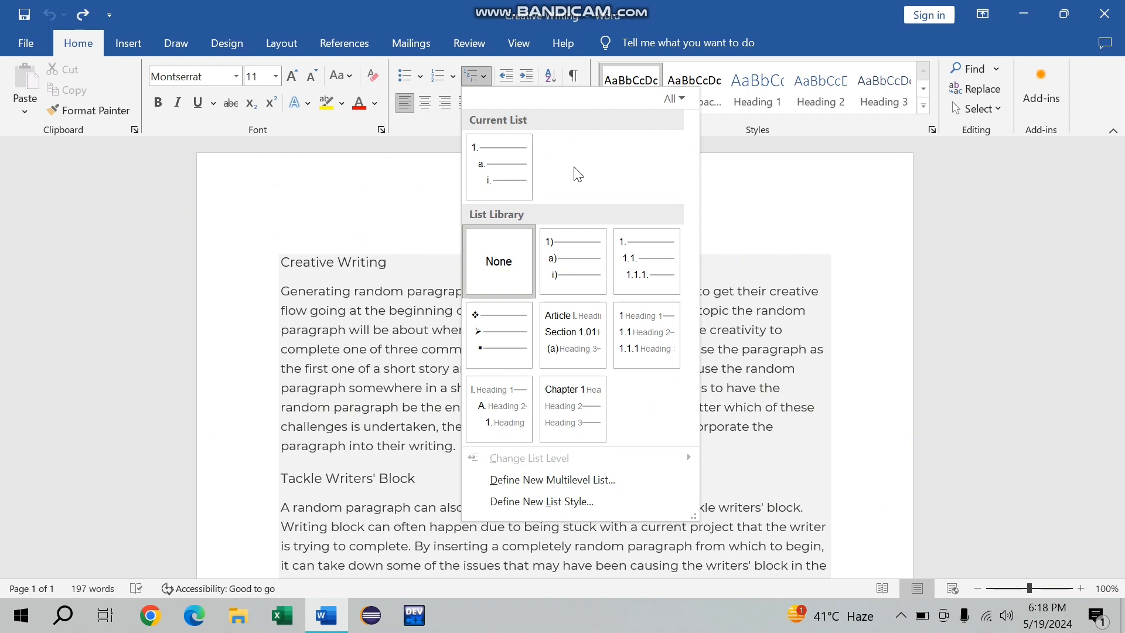
click(643, 335)
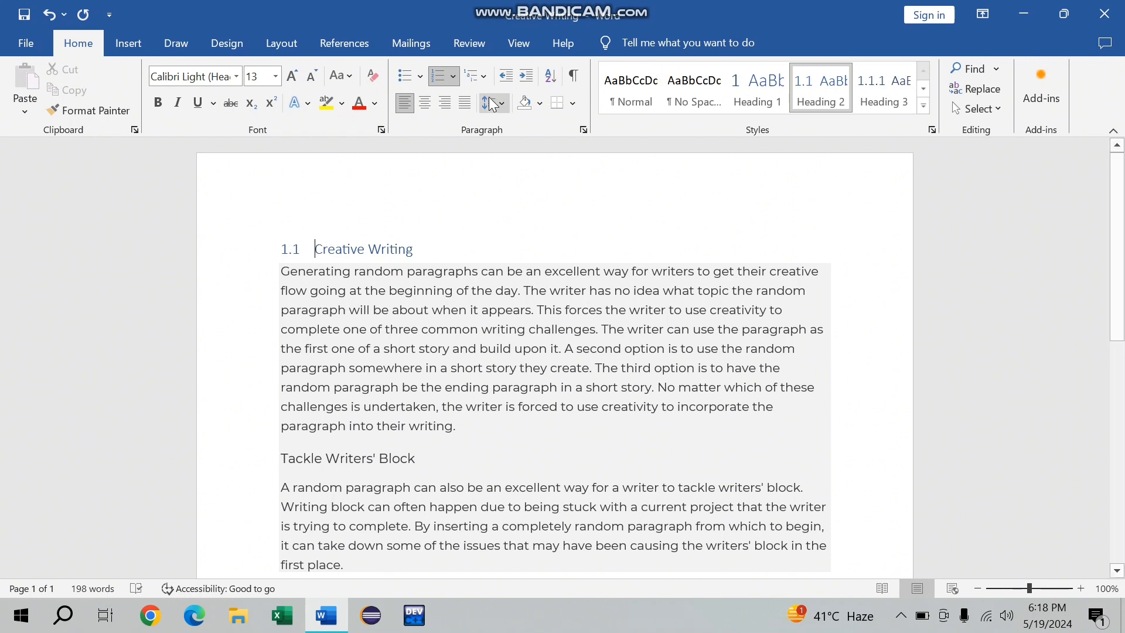
Try defining a multilevel list with the "1st, 2nd, 3rd ..." style and left alignment for level 2, discard it, and undo the heading's multilevel numbering
click(484, 76)
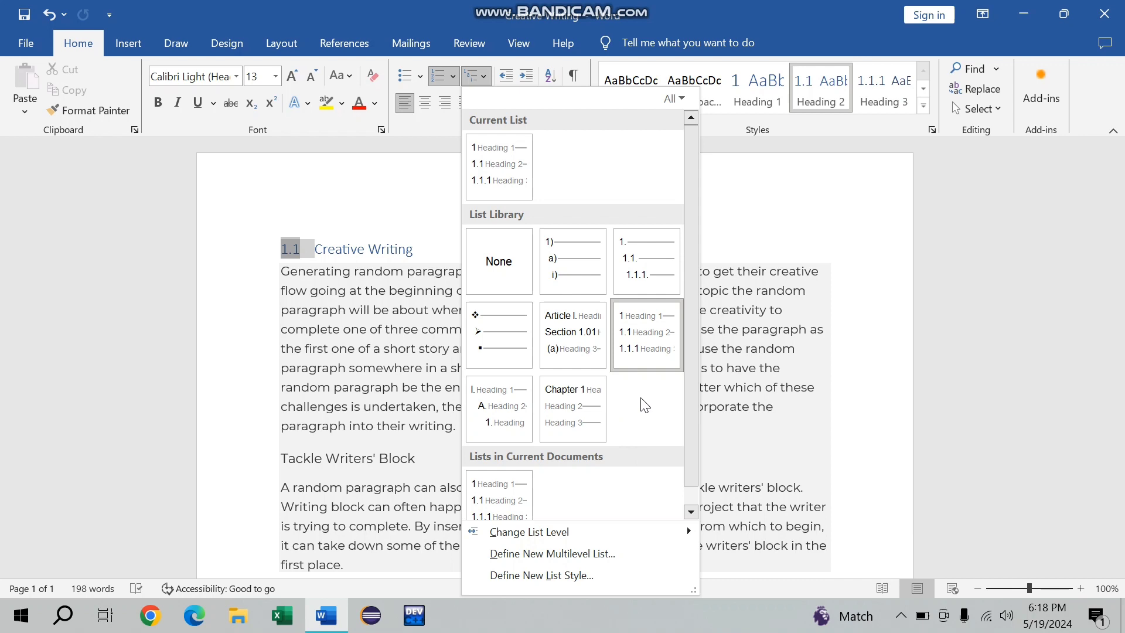
click(566, 552)
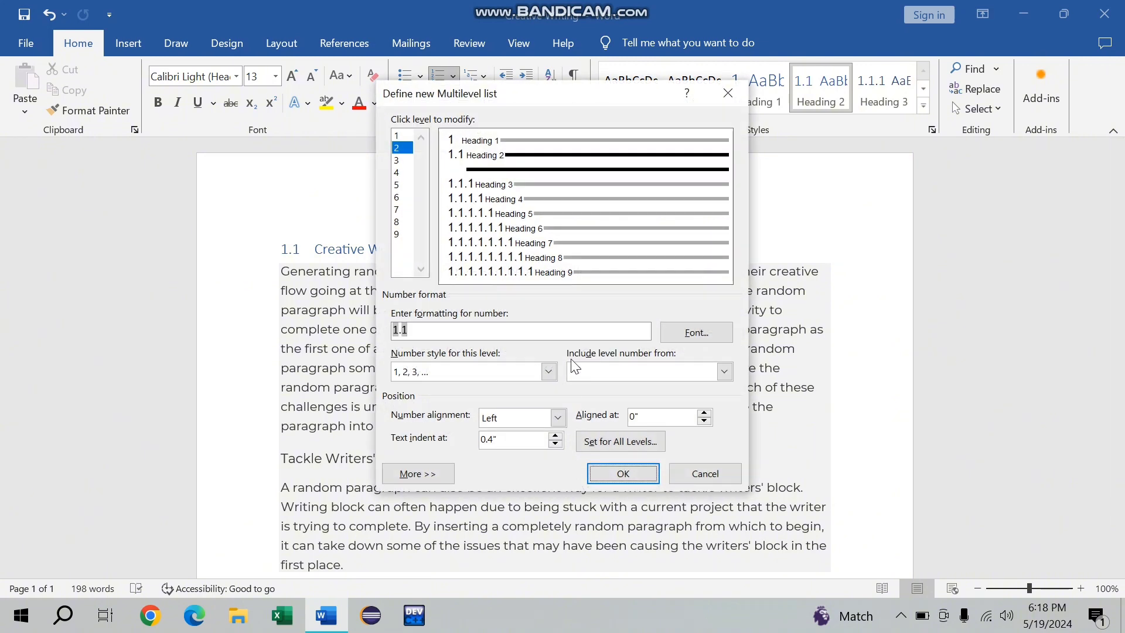
click(548, 372)
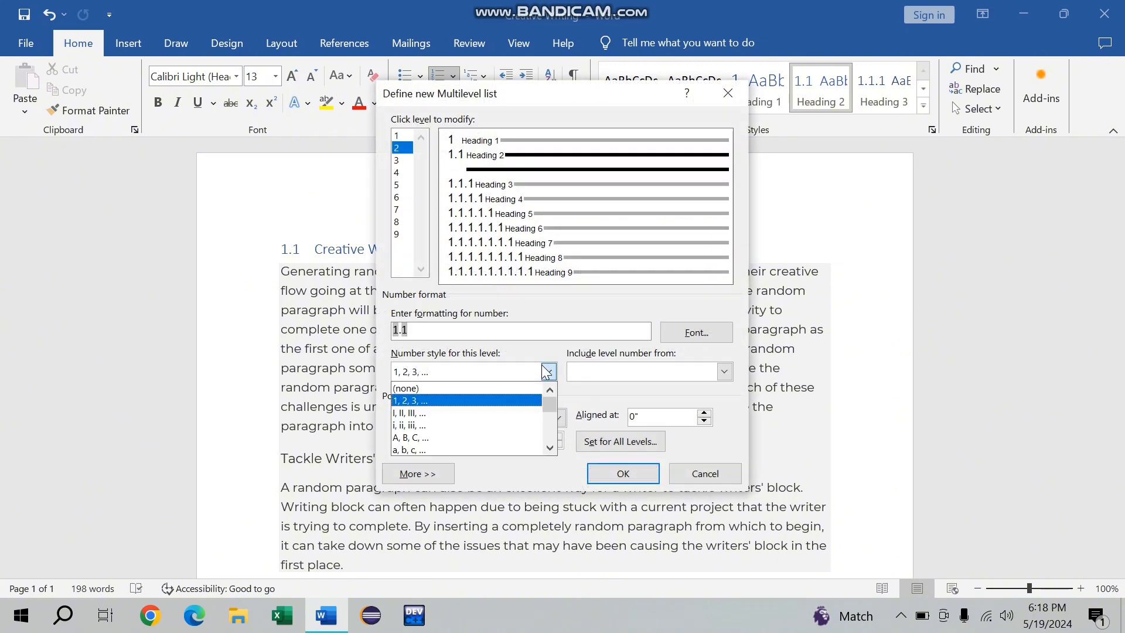
scroll(551, 448, down, 5)
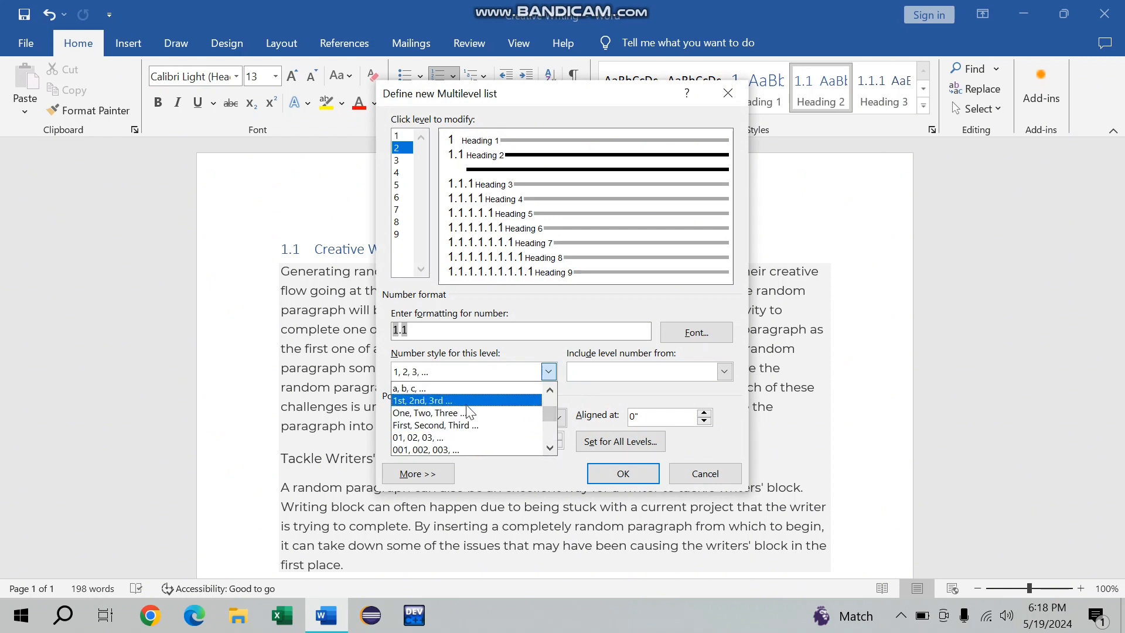
click(466, 402)
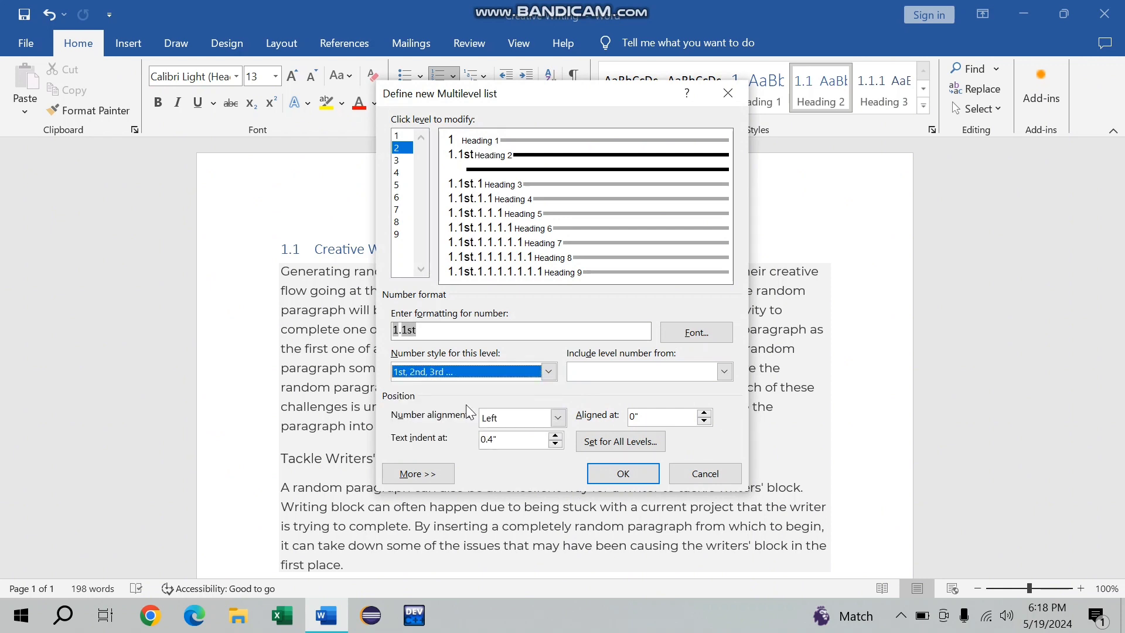
click(559, 417)
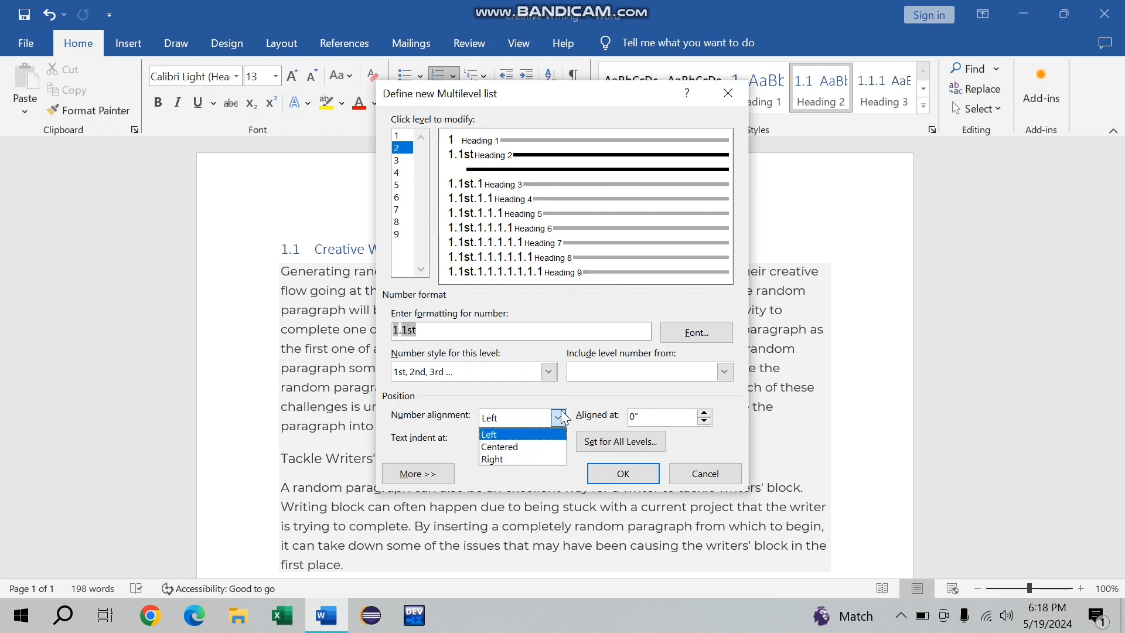
click(536, 435)
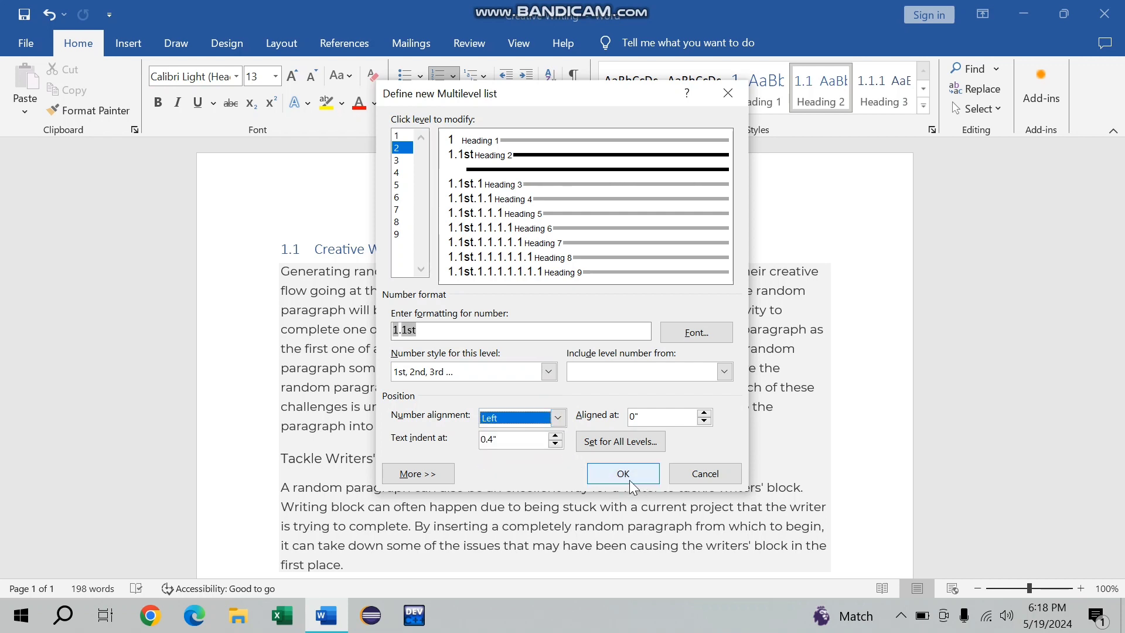
click(696, 479)
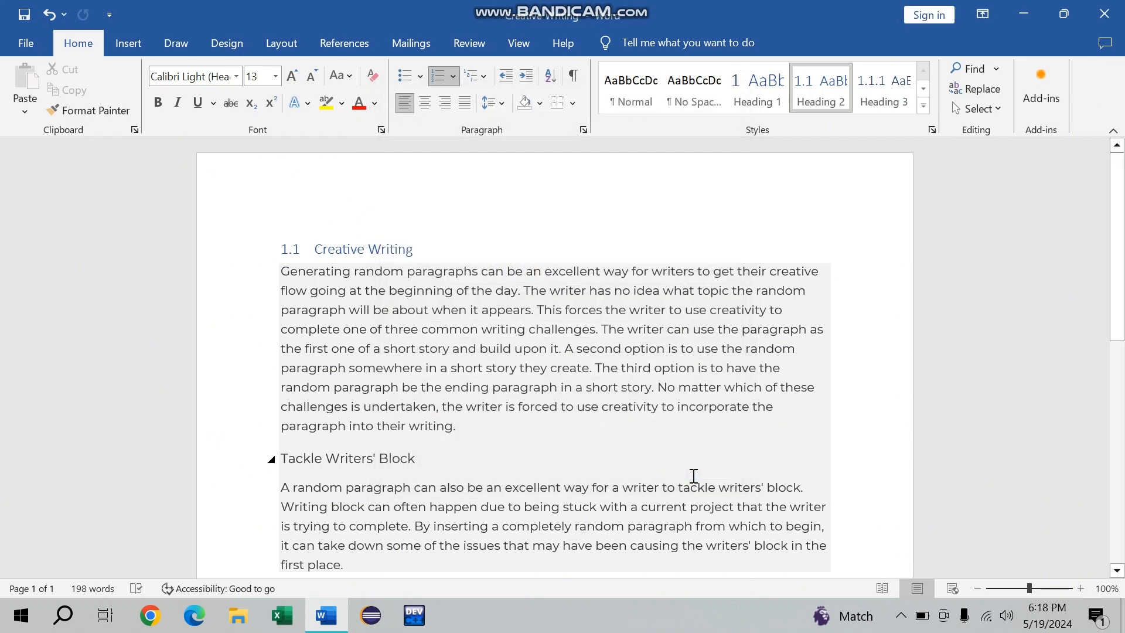
key(ctrl+z)
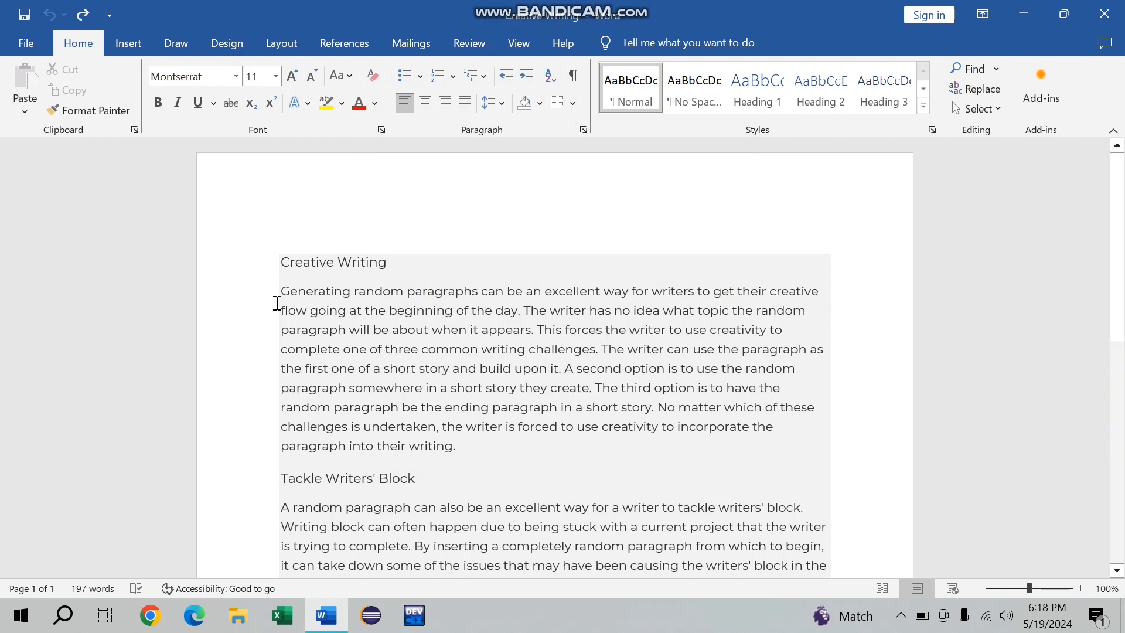
Increase the indent of the paragraph under "Creative Writing" by one level, and then decrease it again
drag(281, 292, 475, 442)
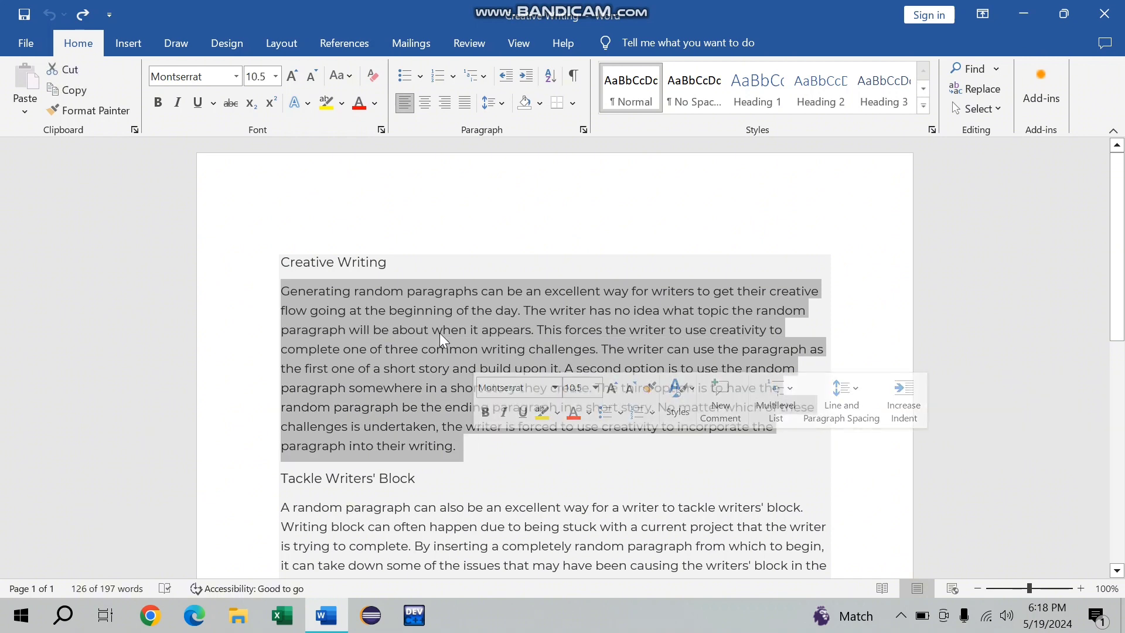
click(527, 77)
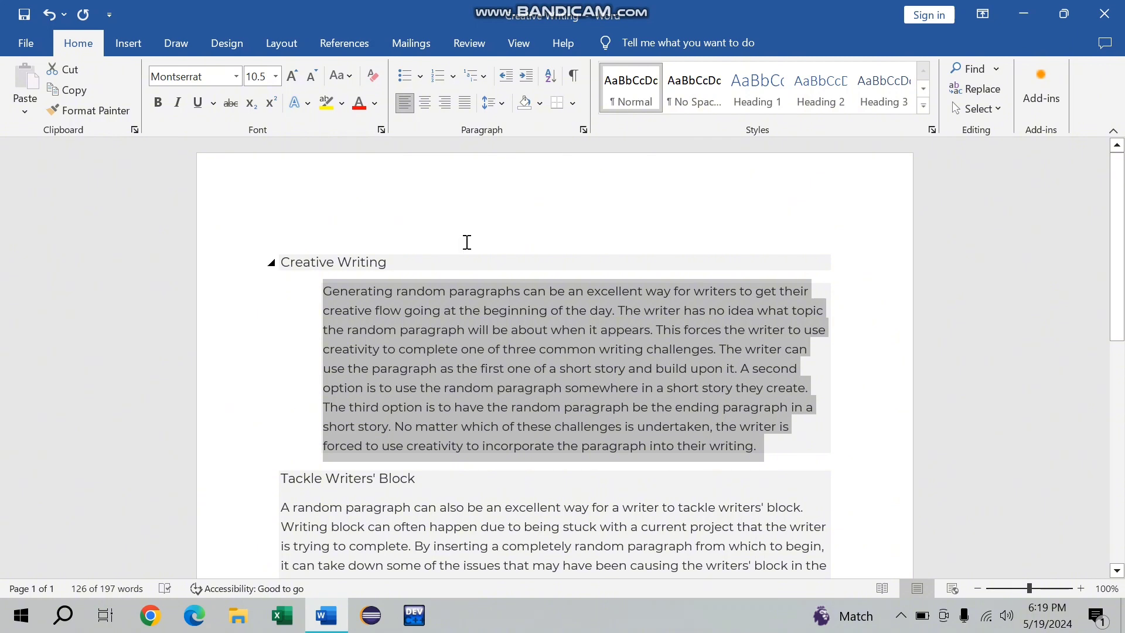
click(506, 80)
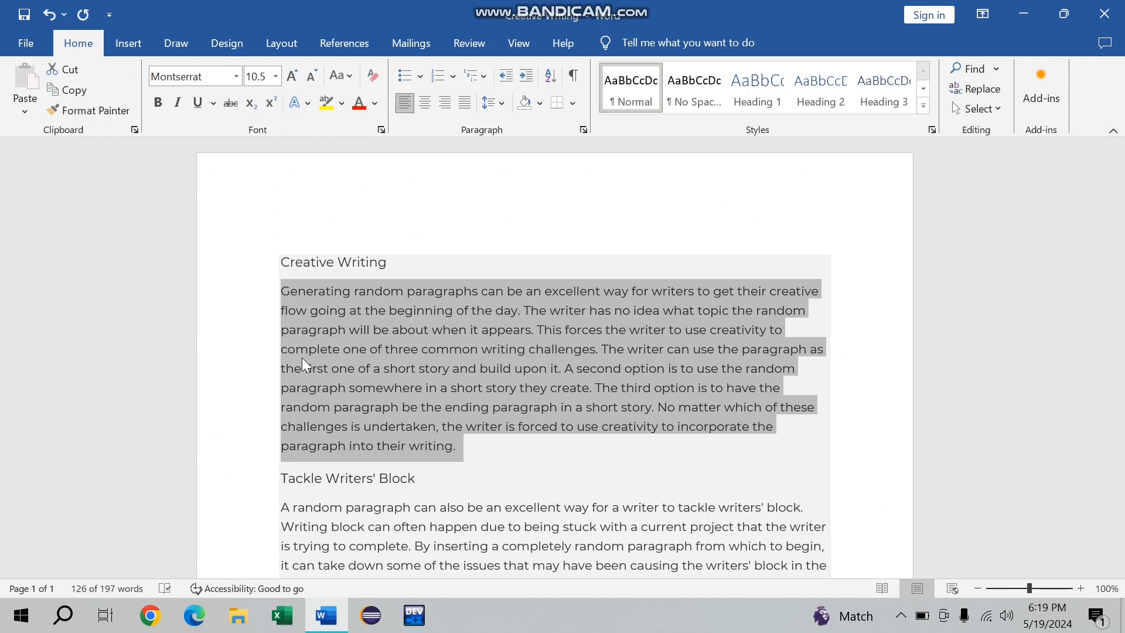
Shade the paragraph under "Creative Writing" with a light orange theme color and deselect it
click(541, 103)
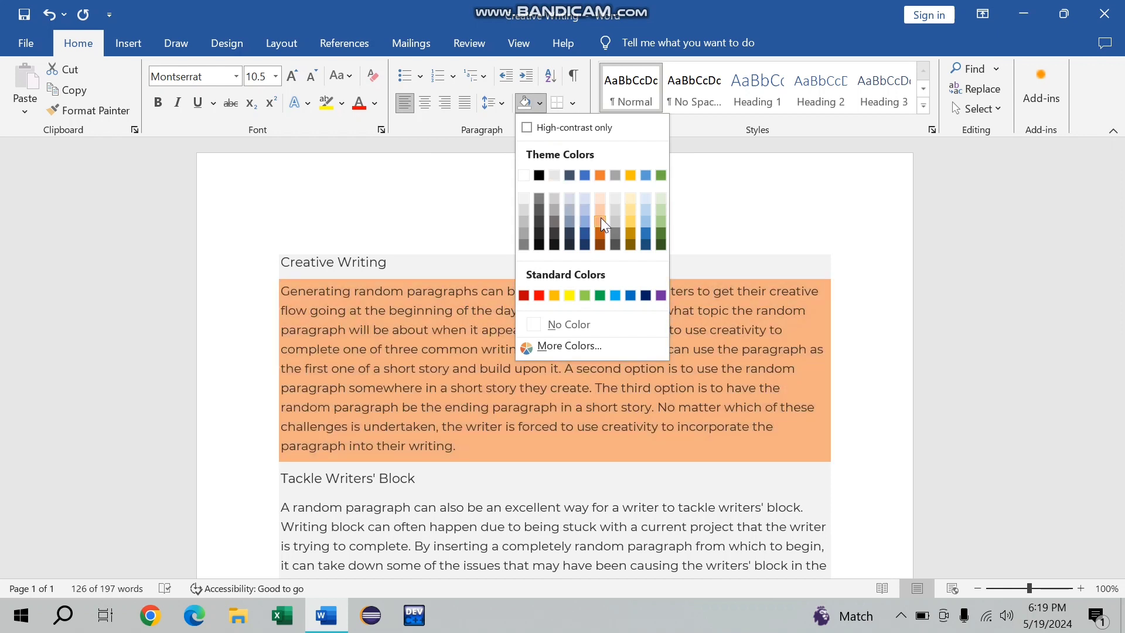
click(599, 209)
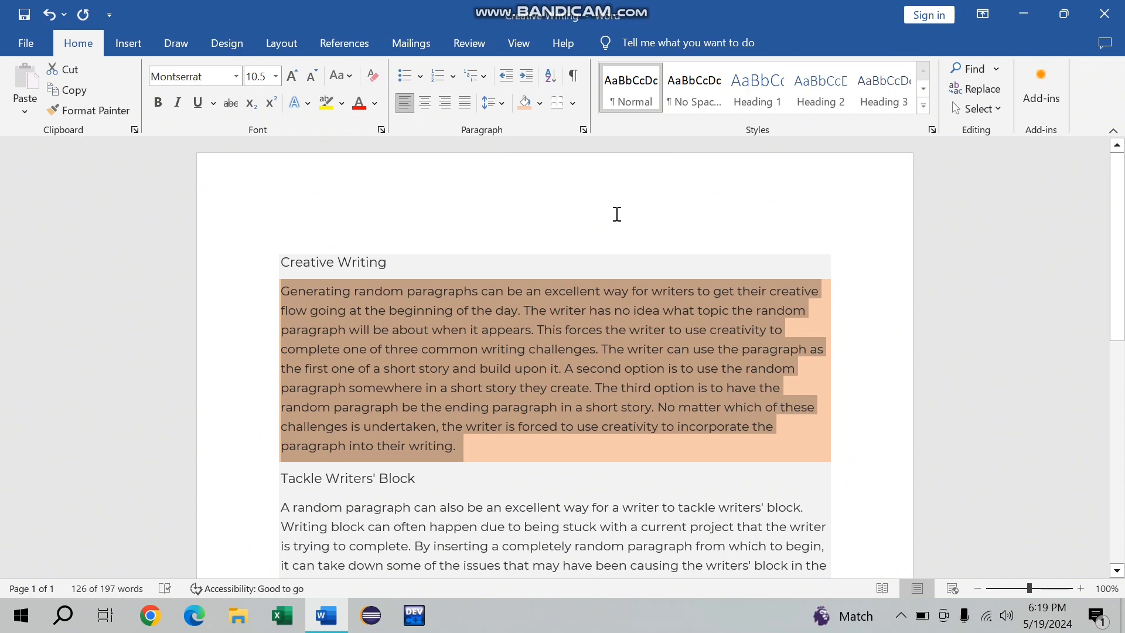
click(617, 213)
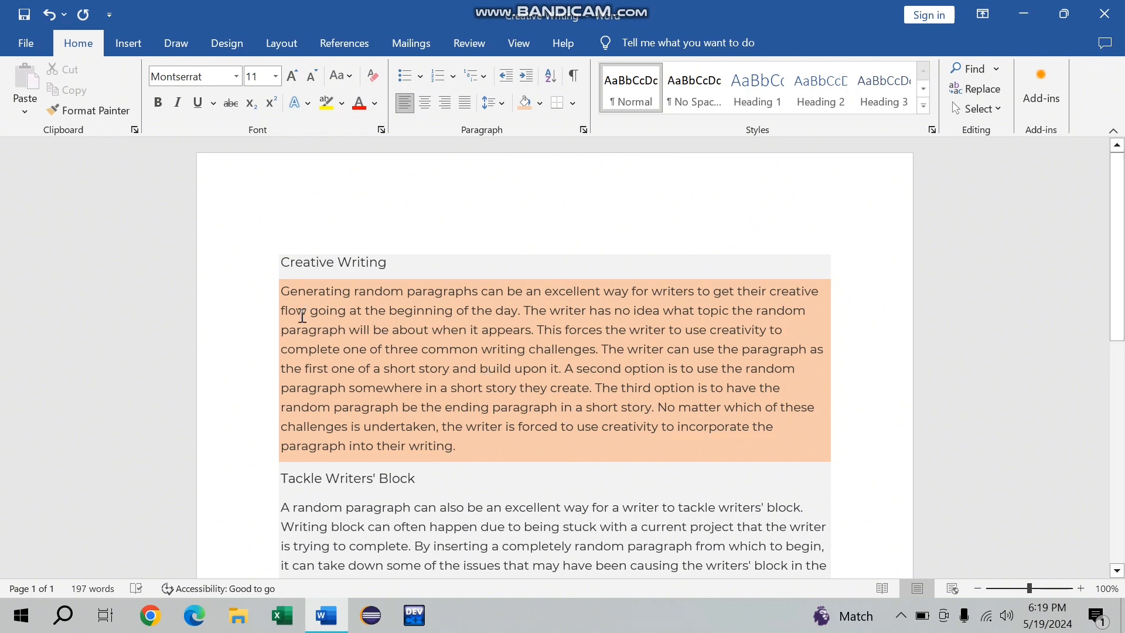
Set the line spacing of the whole paragraph under "Creative Writing" to 1.0
click(286, 292)
drag(286, 292, 481, 448)
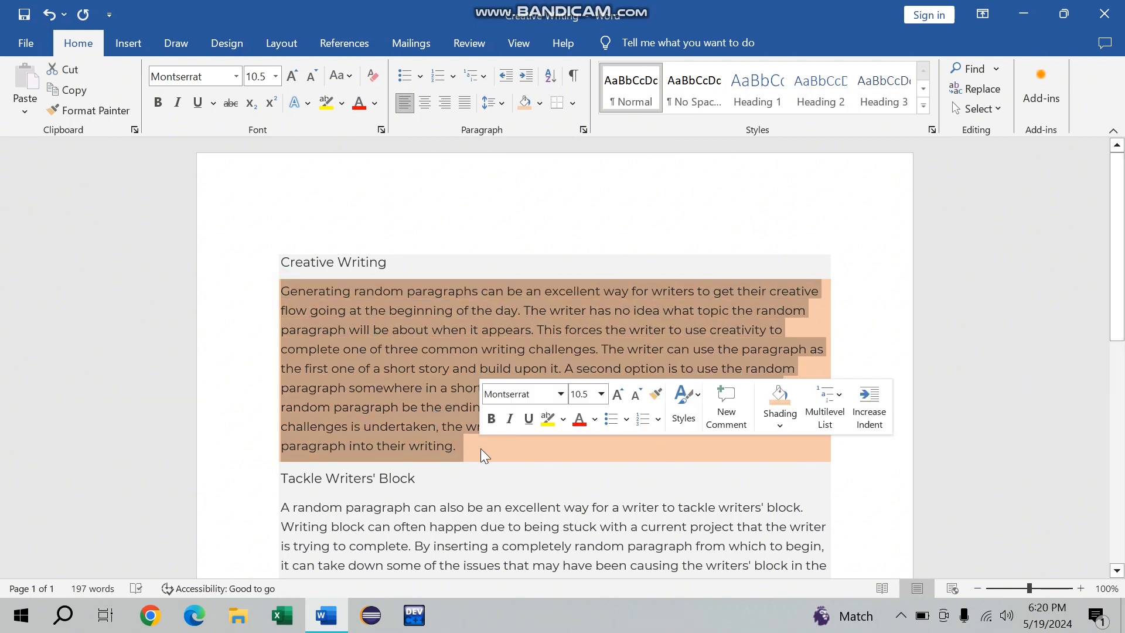
click(505, 104)
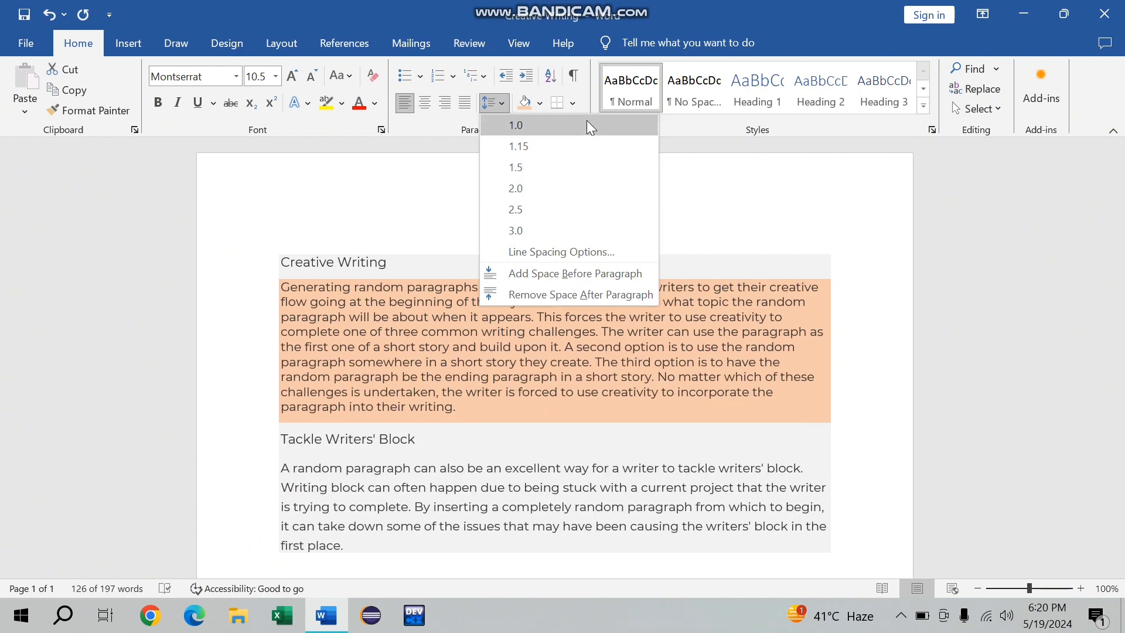
click(588, 124)
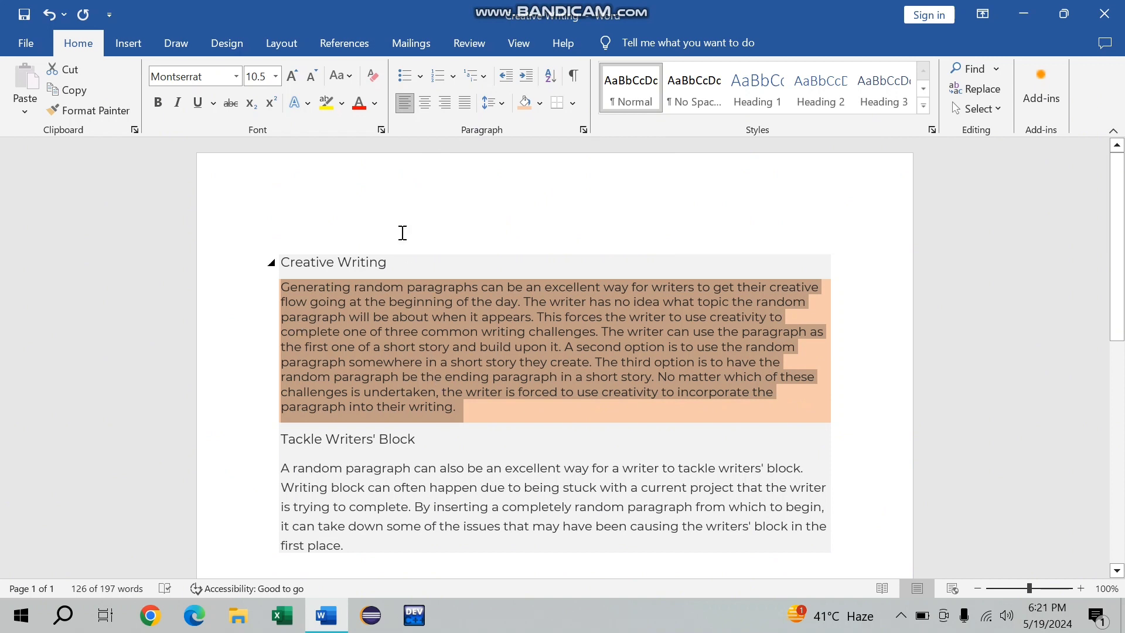
Try centered, right and justified alignment on the selected paragraph, and return it to left alignment
click(423, 107)
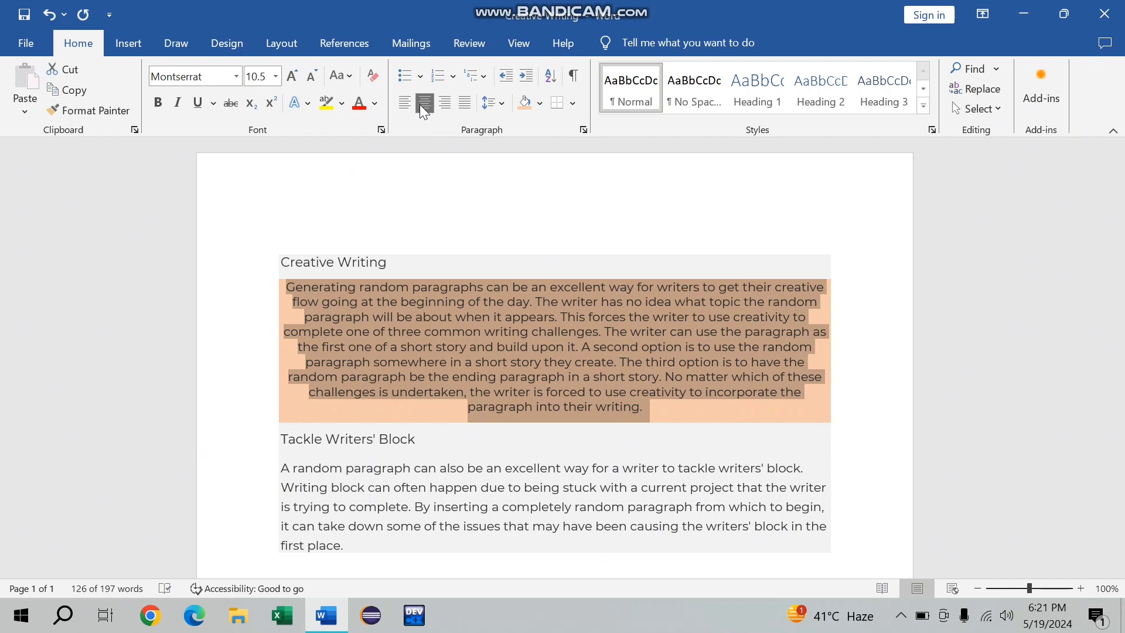
click(444, 106)
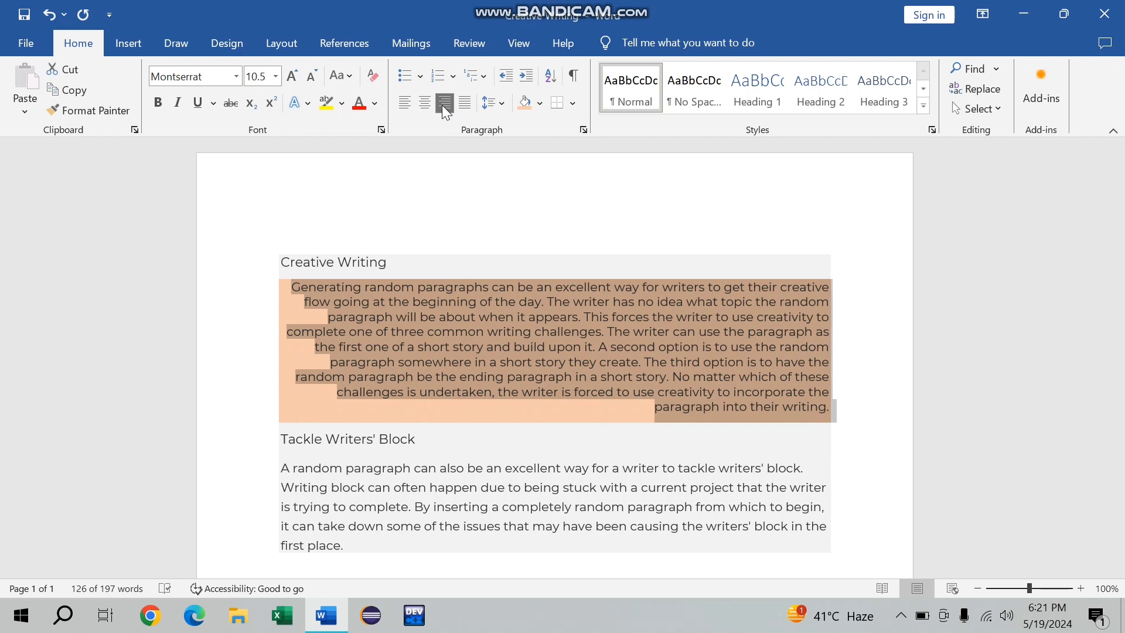
click(466, 103)
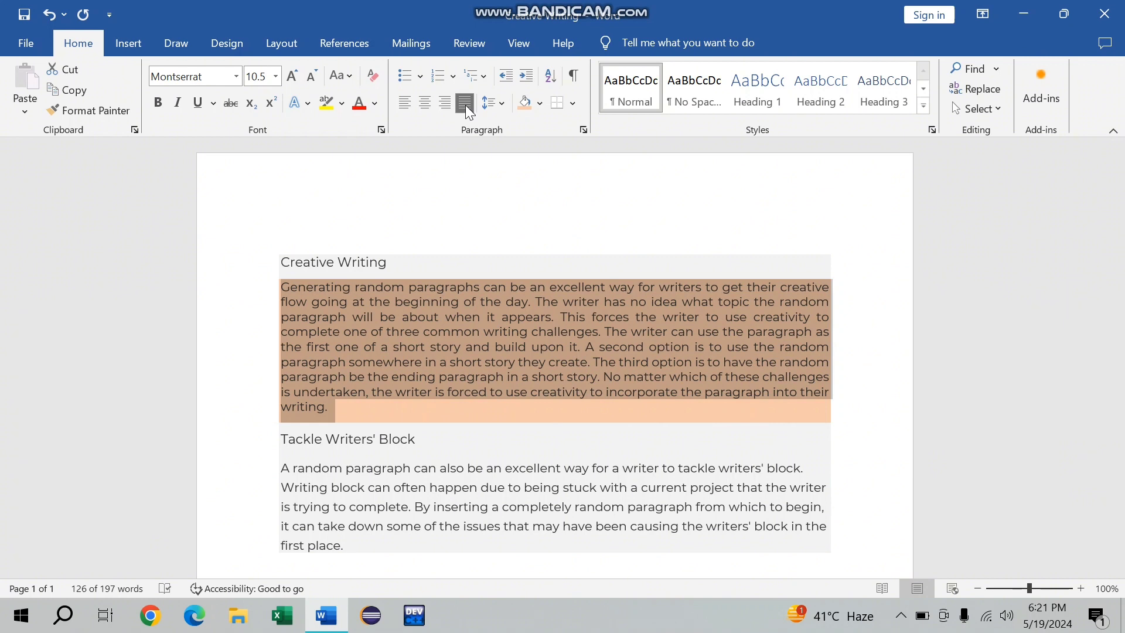
click(404, 111)
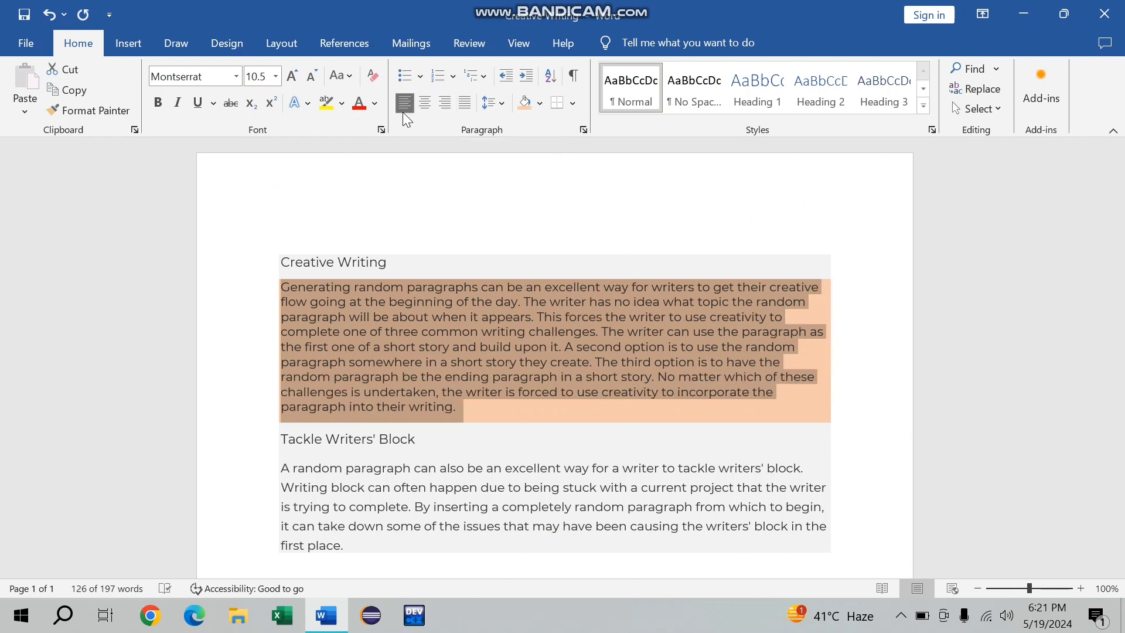
Switch the selected paragraph through justified, centered and right alignment, and finish with it justified
key(ctrl+j)
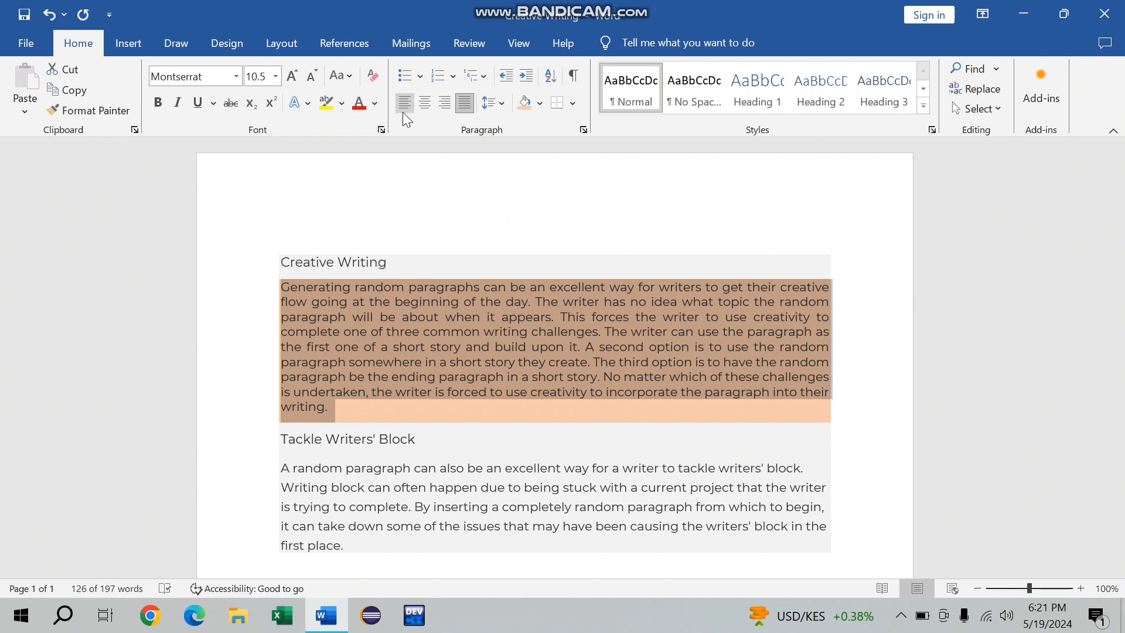
key(ctrl+e)
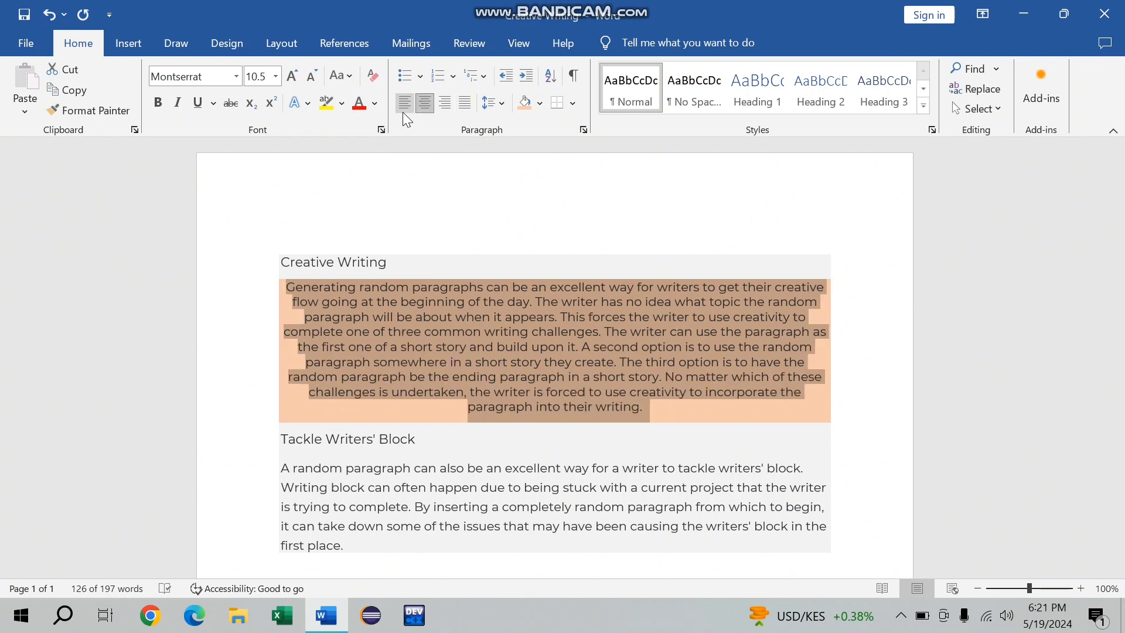
key(ctrl+r)
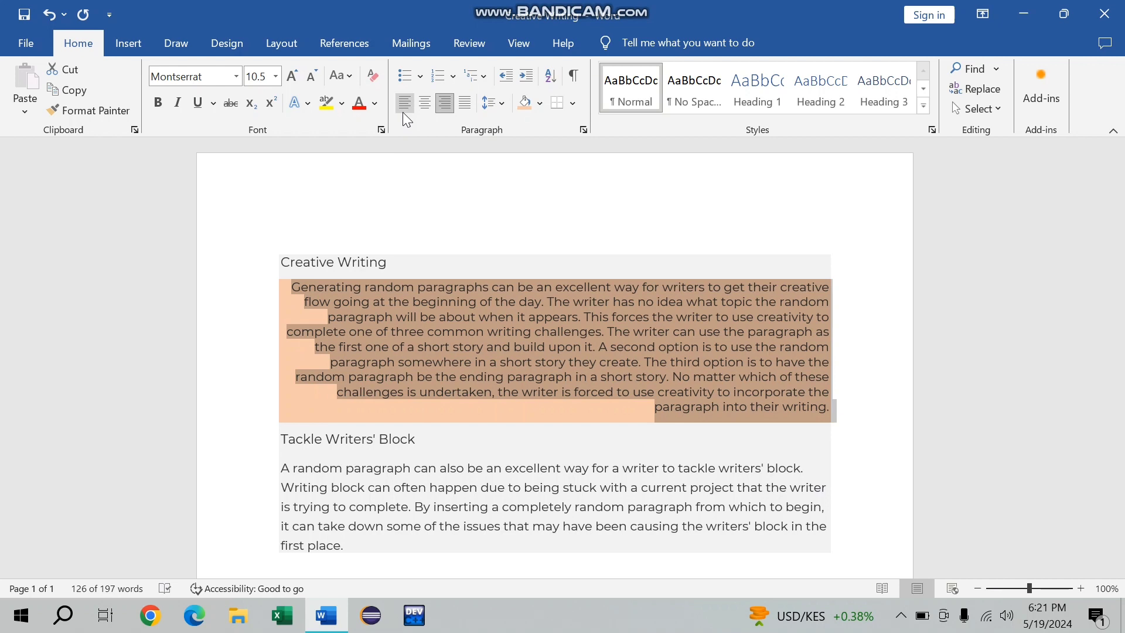
key(ctrl+j)
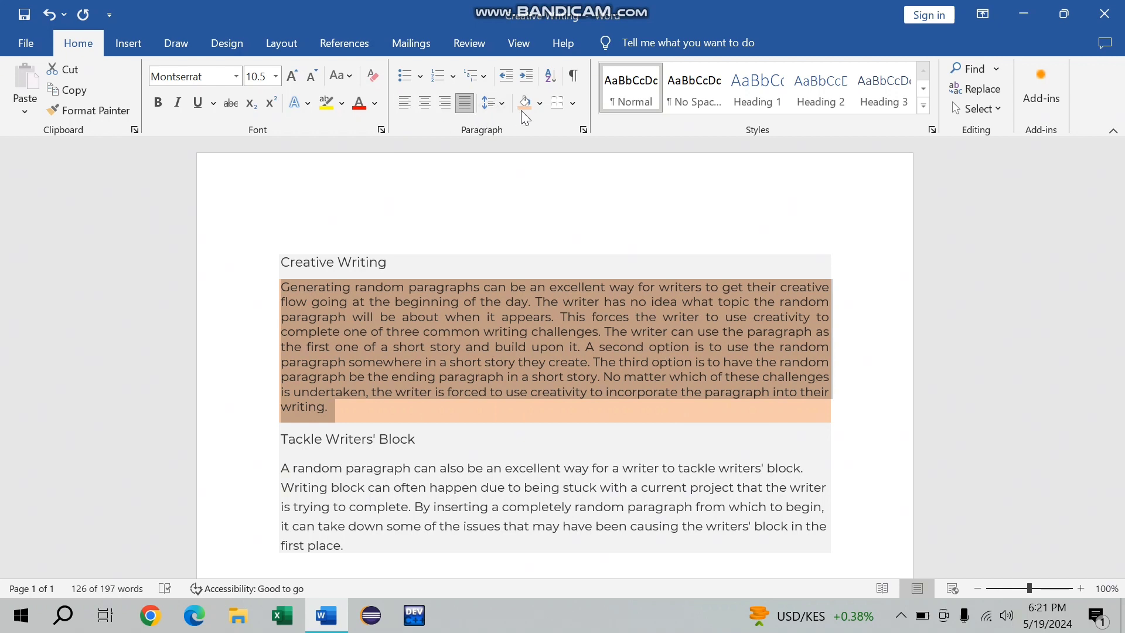
Apply All Borders to the shaded paragraph under "Creative Writing"
click(573, 105)
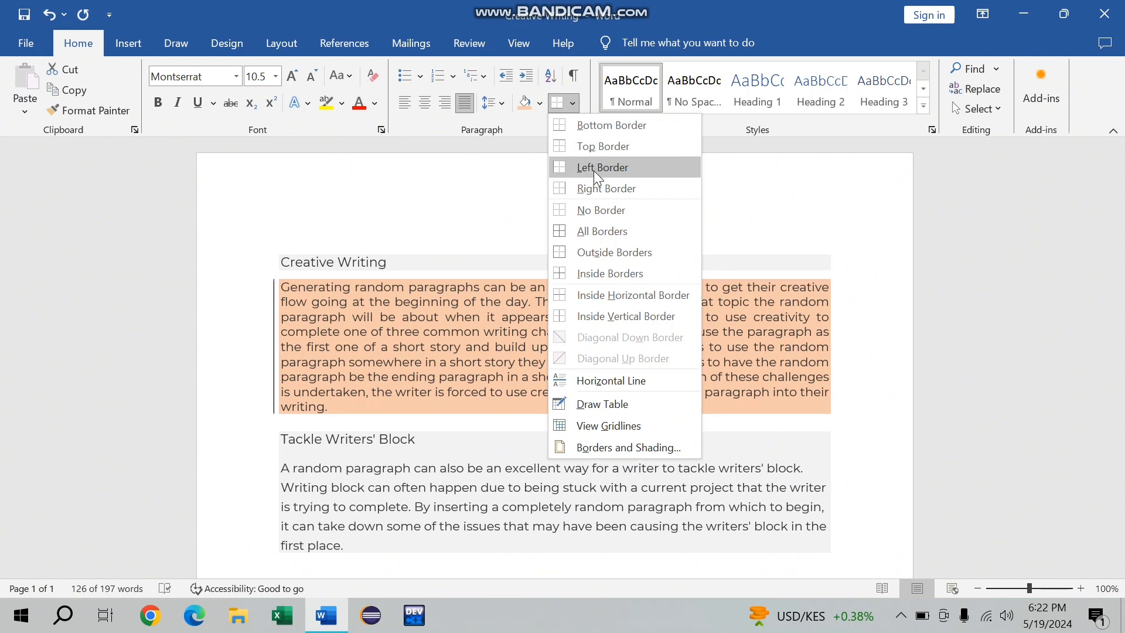
click(599, 229)
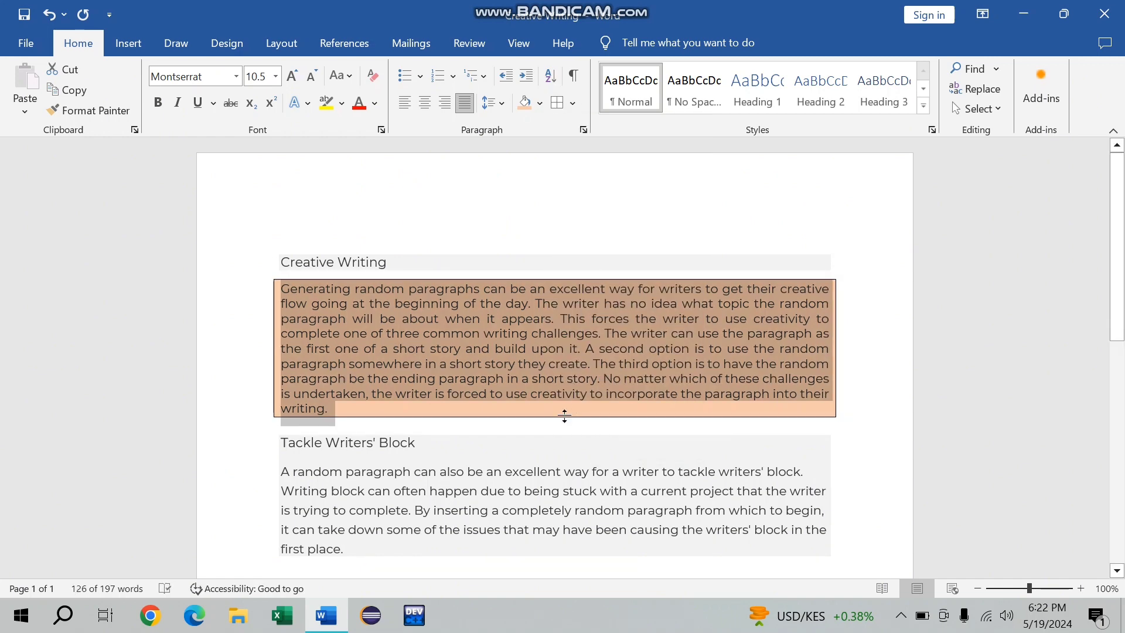
Apply the Intense Quote style to the "Tackle Writers' Block" heading and to the "Creative Writing" heading
click(559, 443)
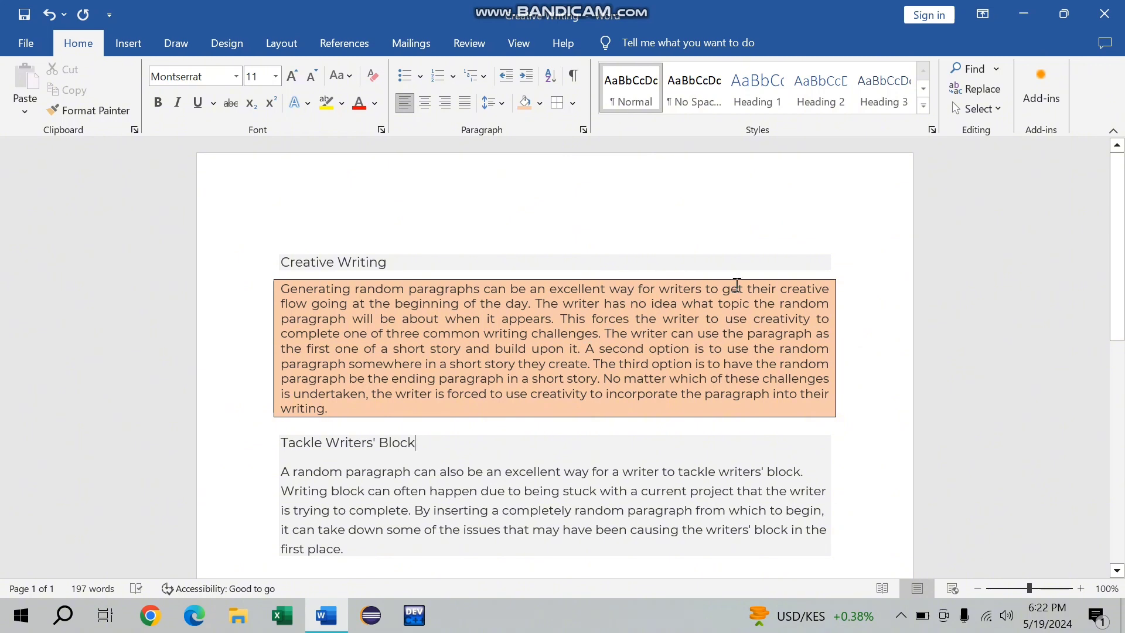
click(923, 108)
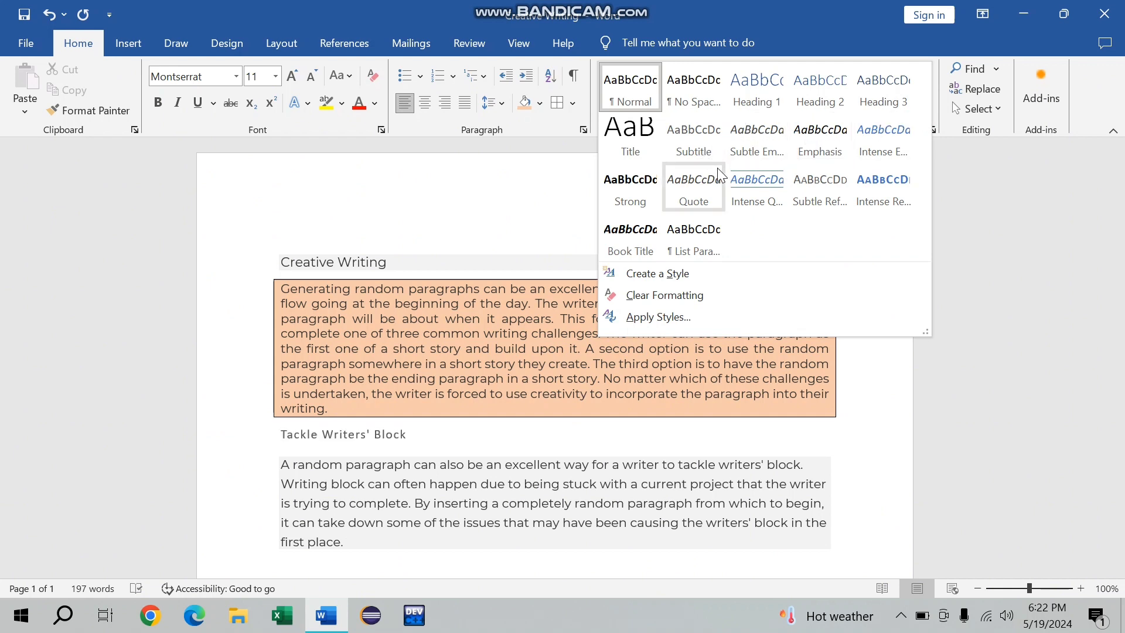
click(757, 188)
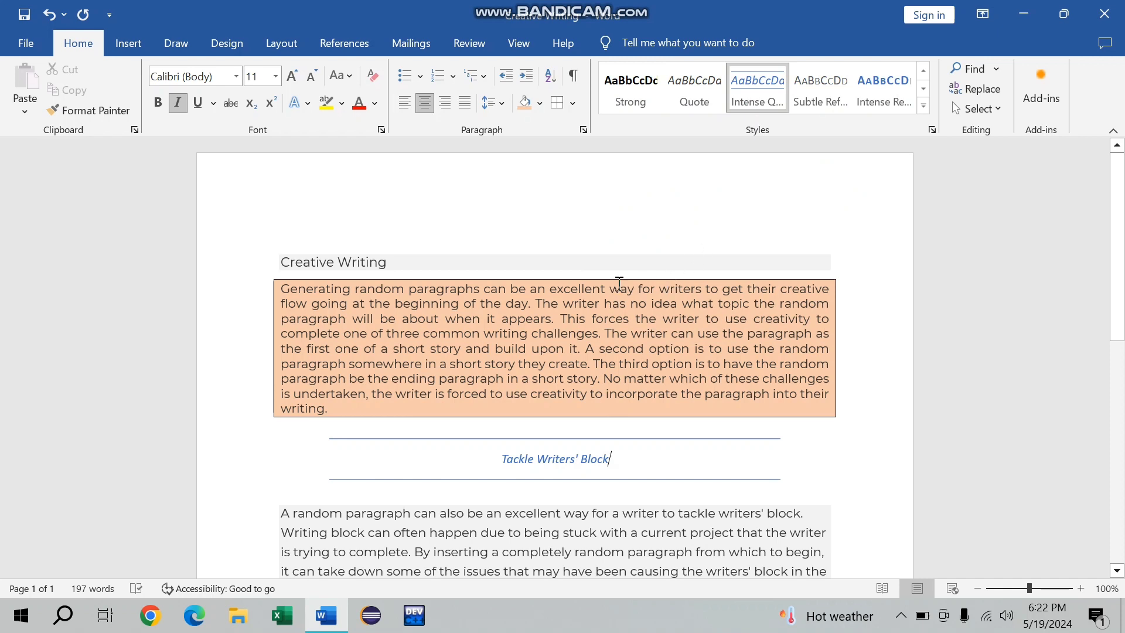
click(281, 261)
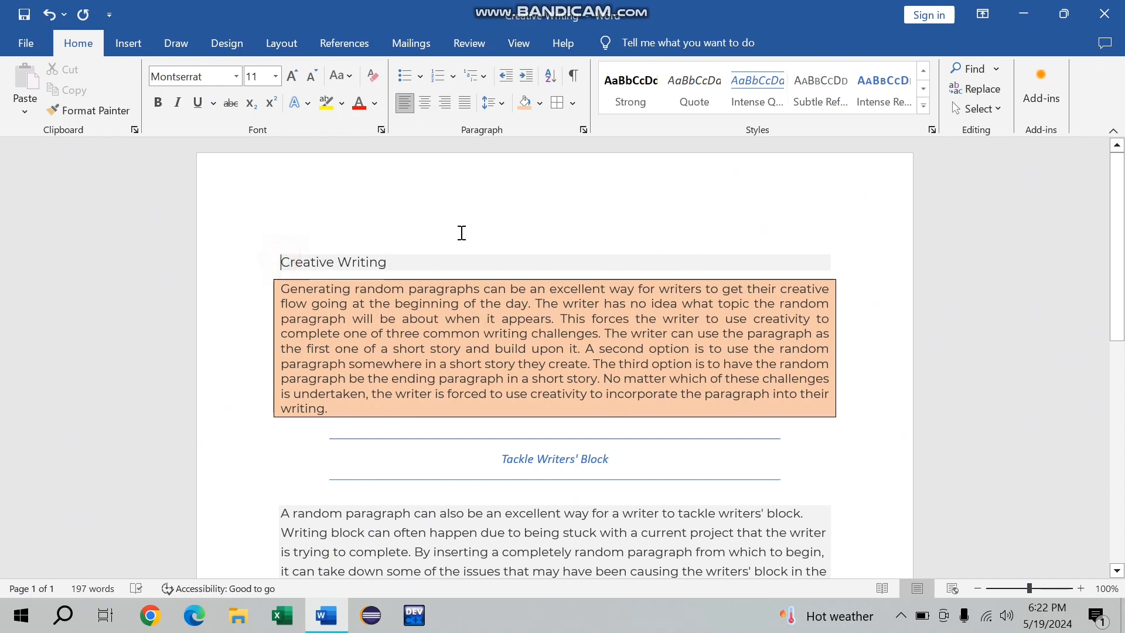
click(743, 94)
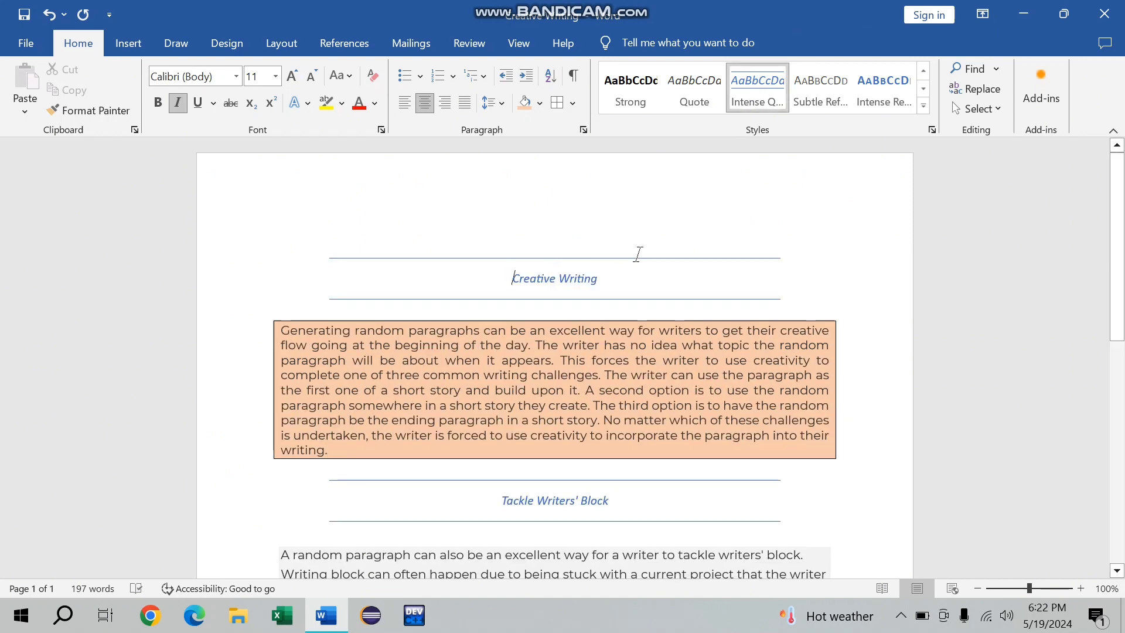
Undo the Intense Quote style on both headings, and apply the Quote style to "Creative Writing" and "Tackle Writers' Block" instead
key(ctrl+z)
key(ctrl+z)
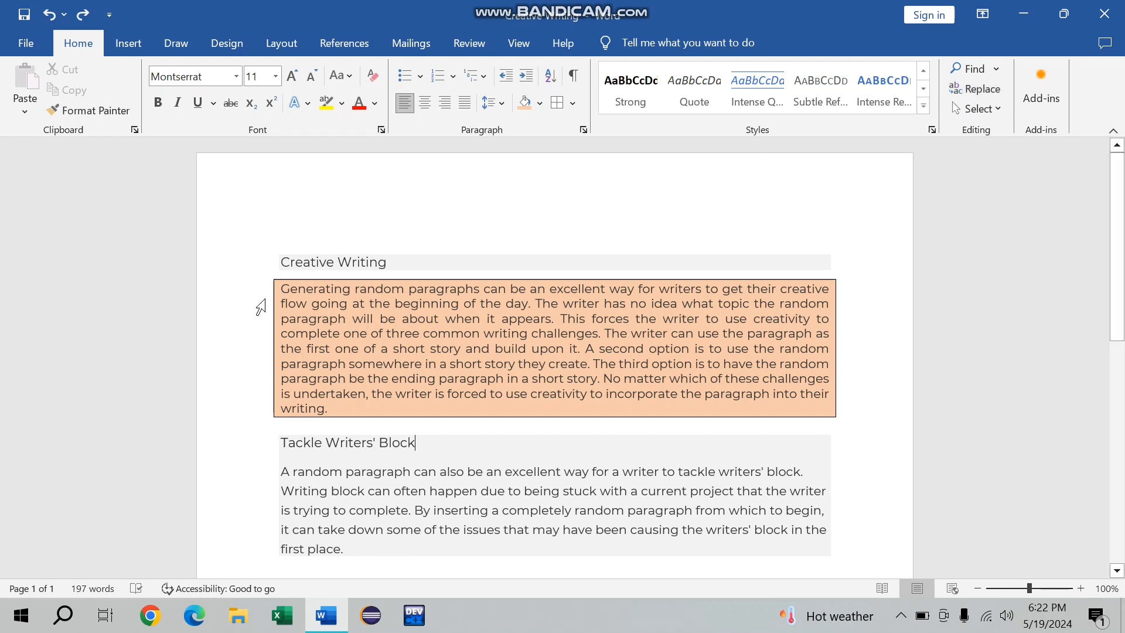
click(281, 261)
click(925, 105)
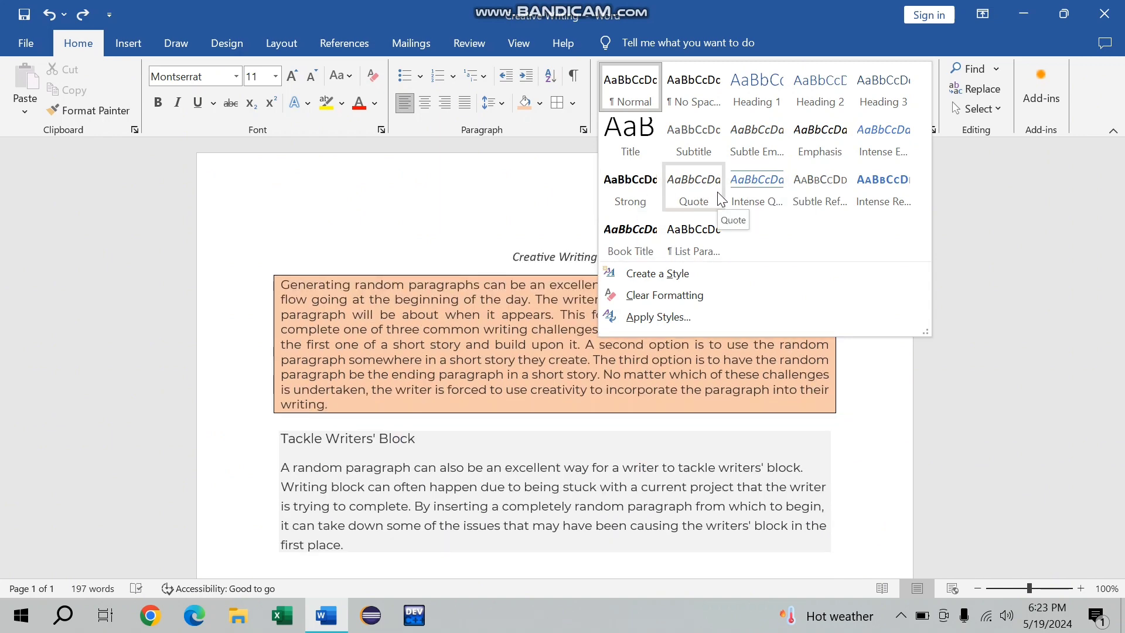
click(718, 192)
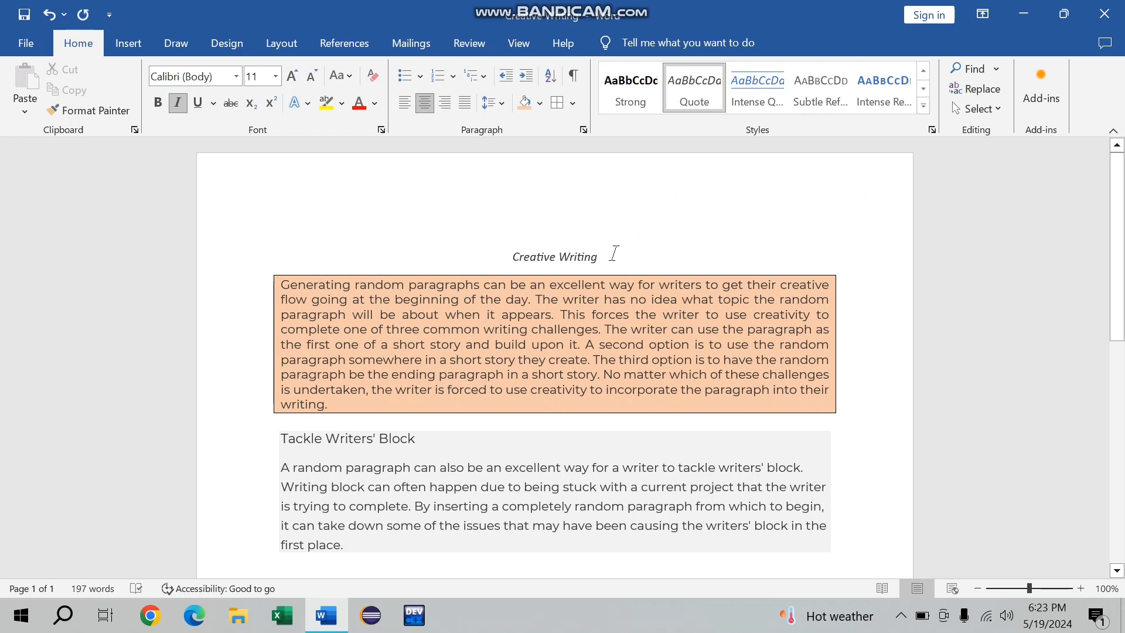
click(424, 440)
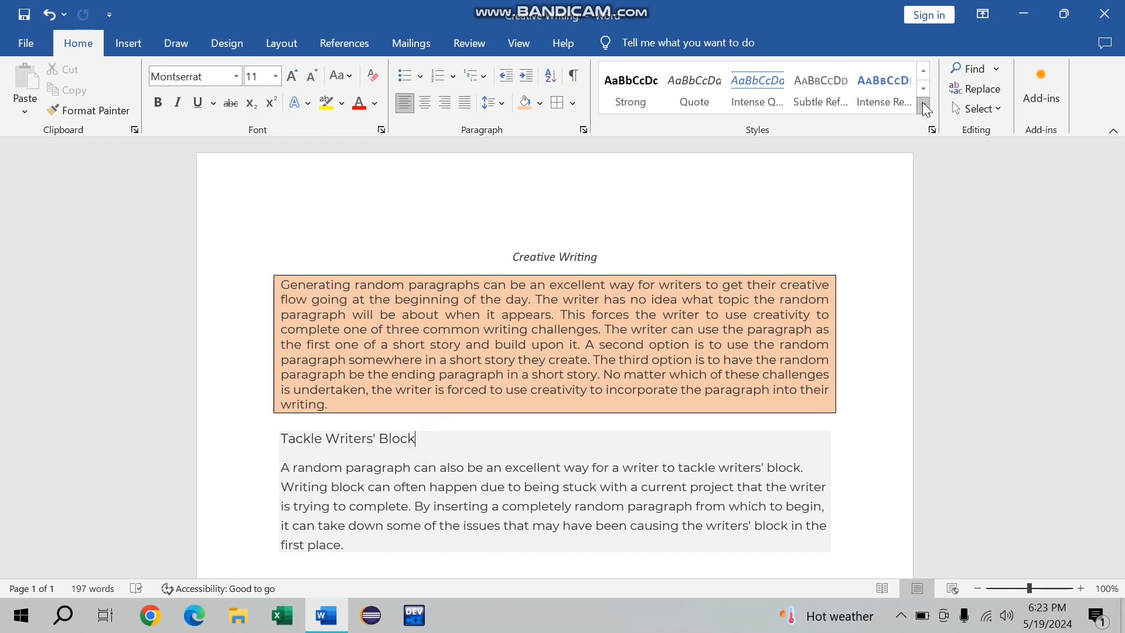
click(694, 88)
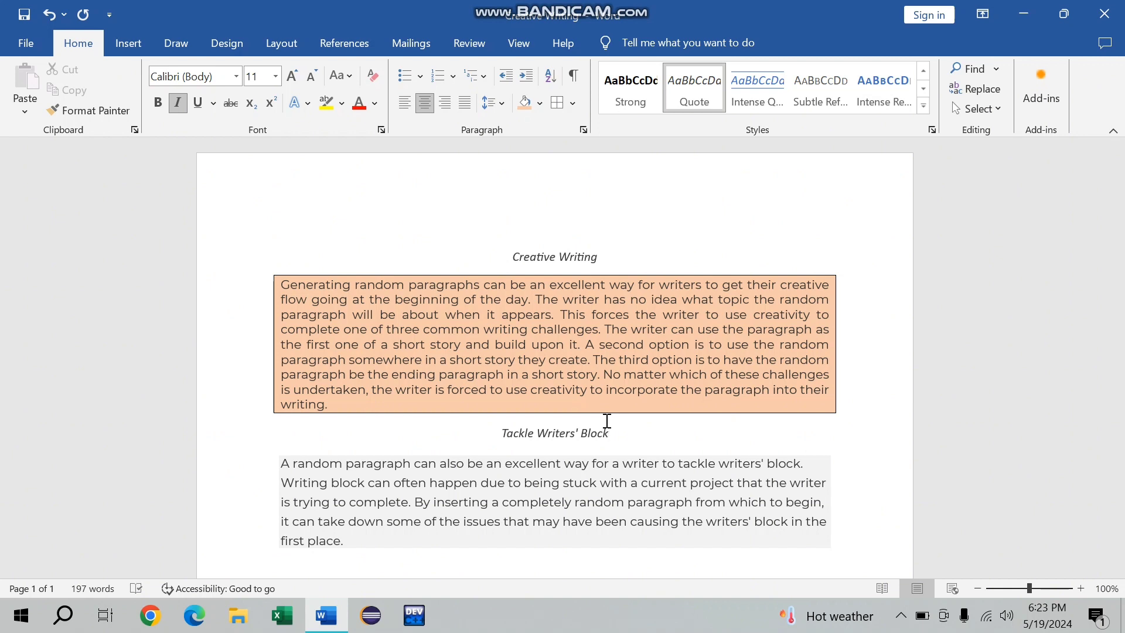
click(923, 107)
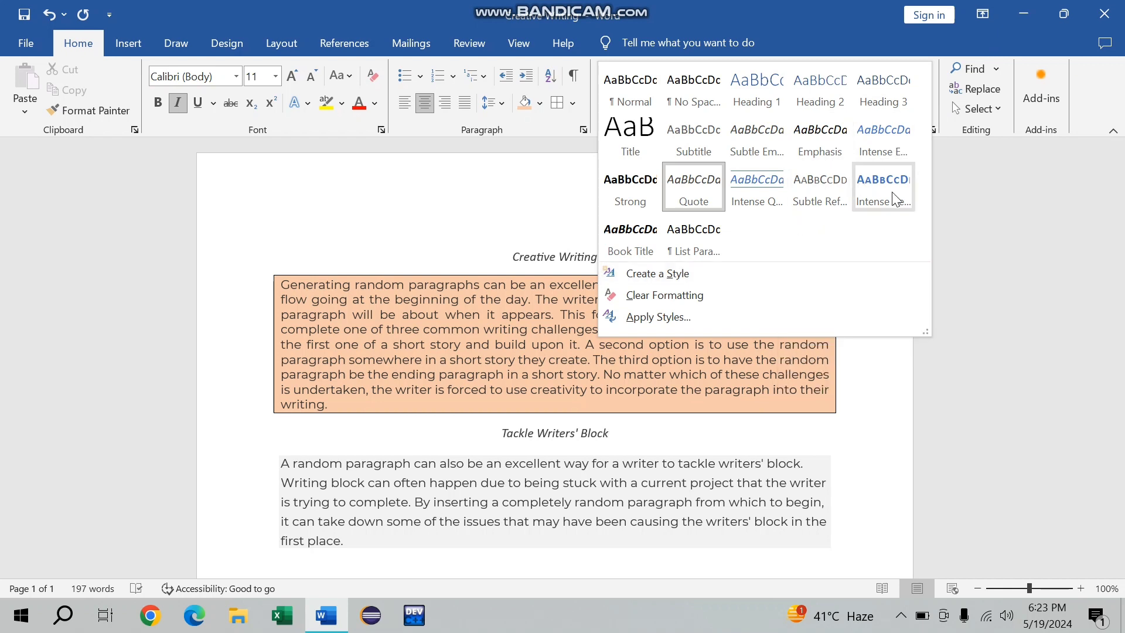
click(958, 208)
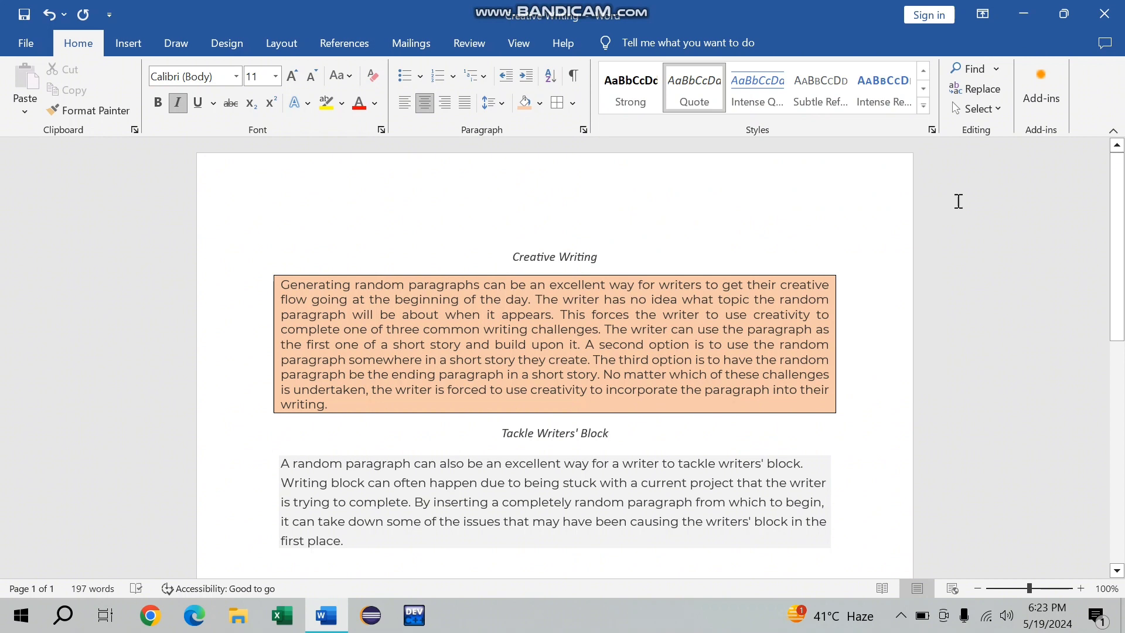
Search the document for the word "random" and look over the highlighted matches
click(968, 68)
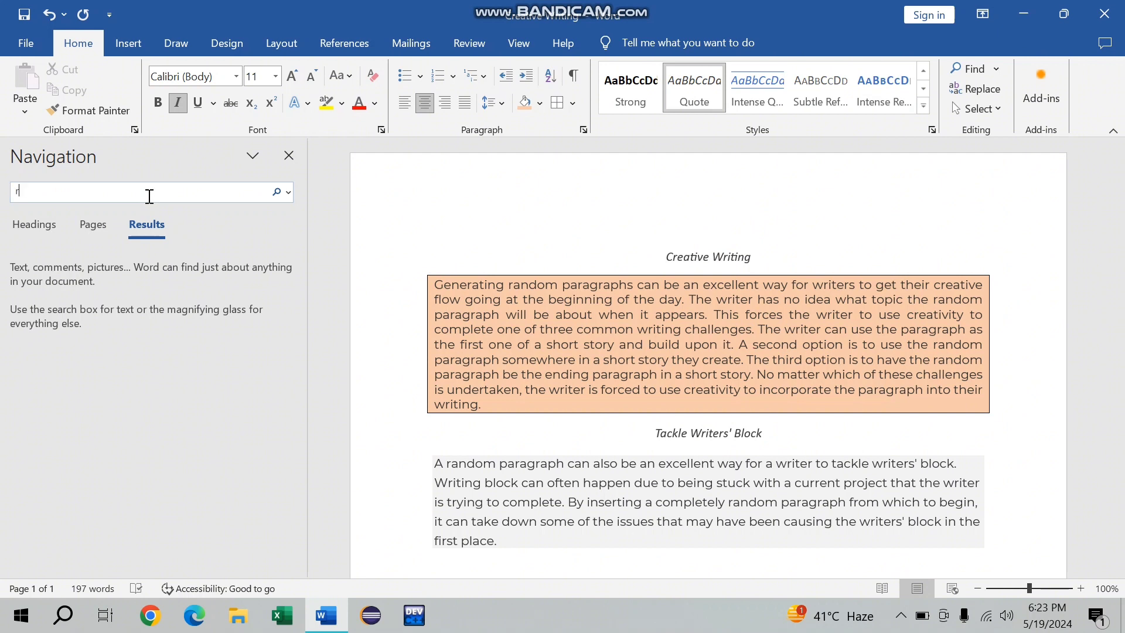
text(andom)
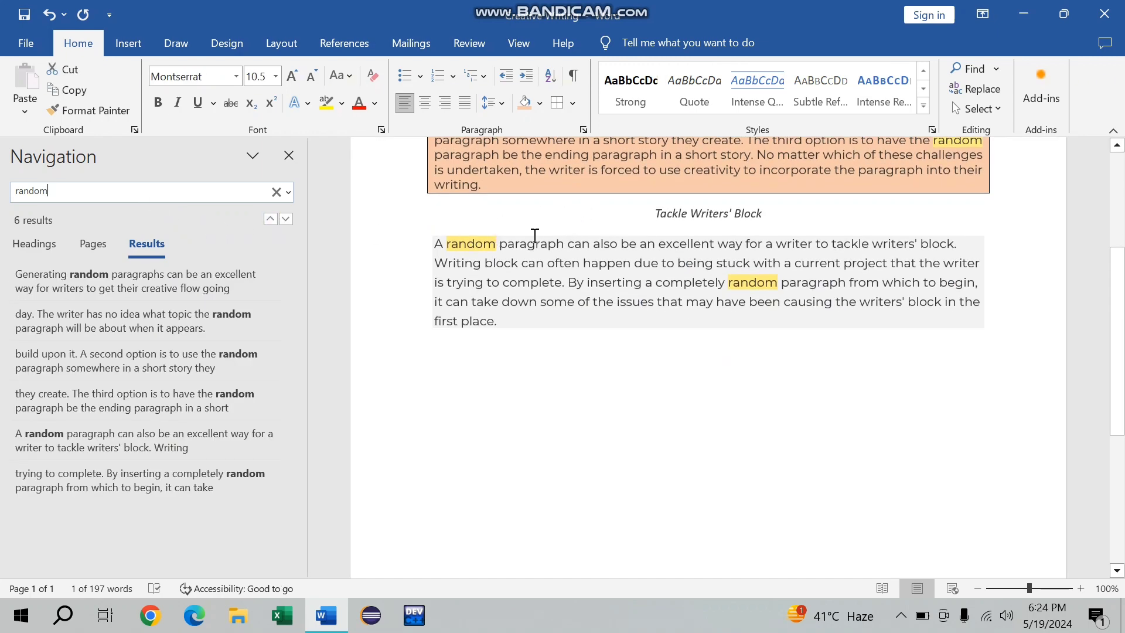
scroll(587, 223, up, 4)
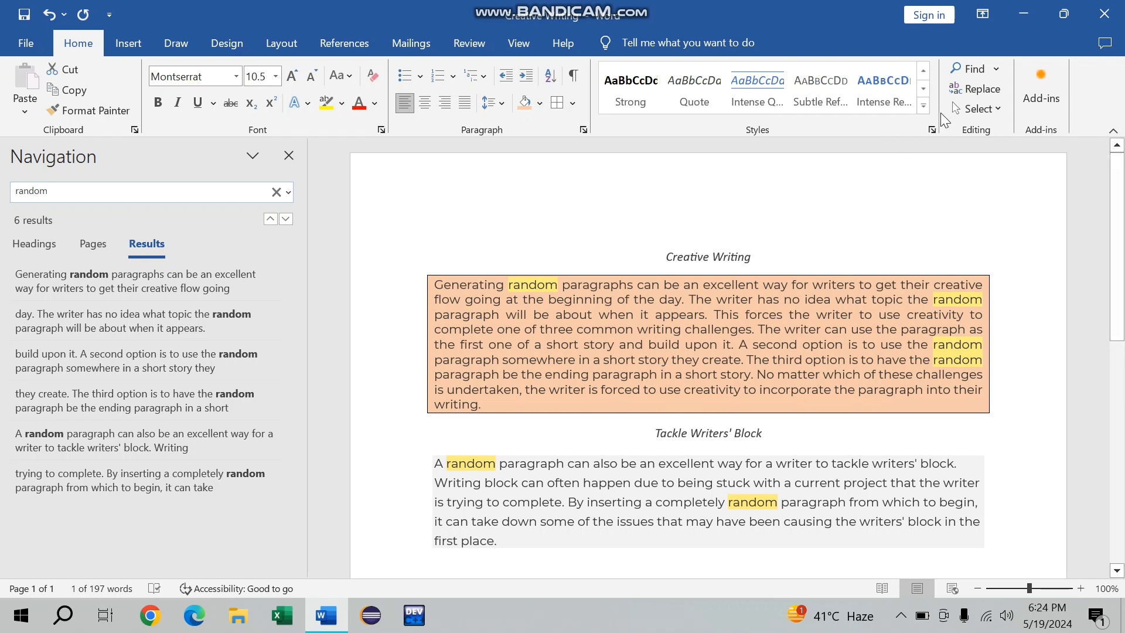
Replace every occurrence of "paragraph" in the document with "sentence"
click(980, 98)
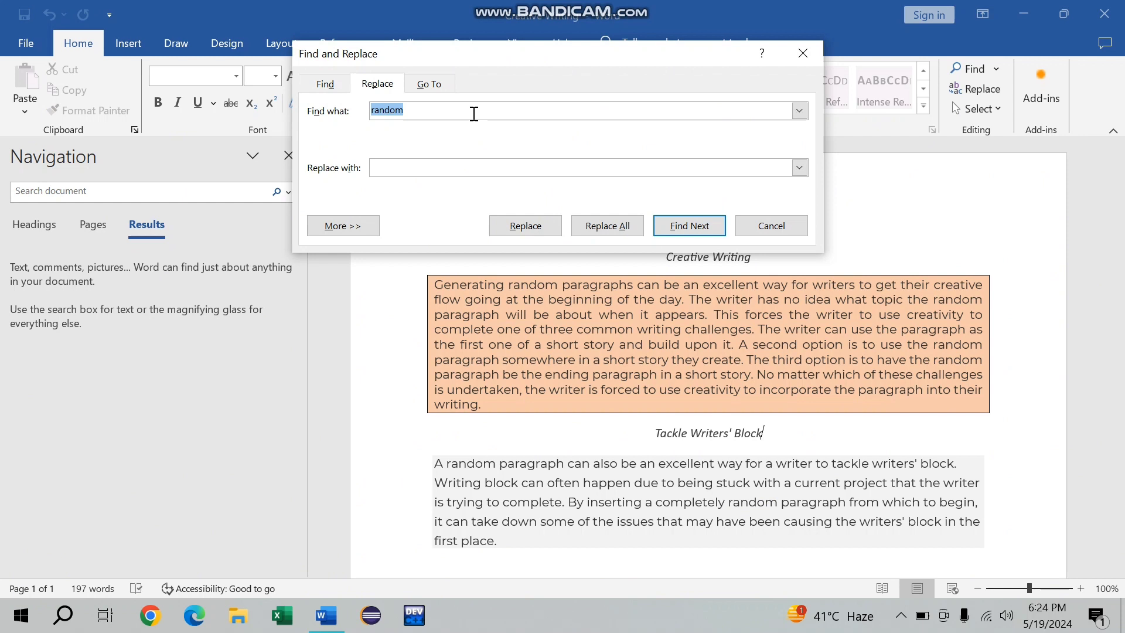
key(BackSpace)
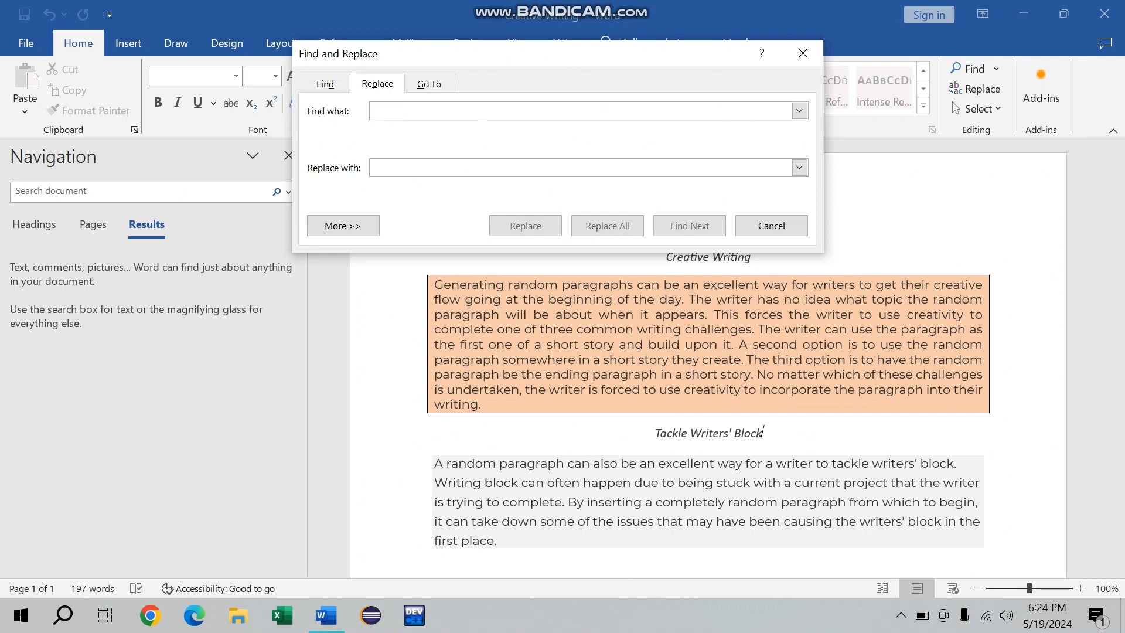
text(p)
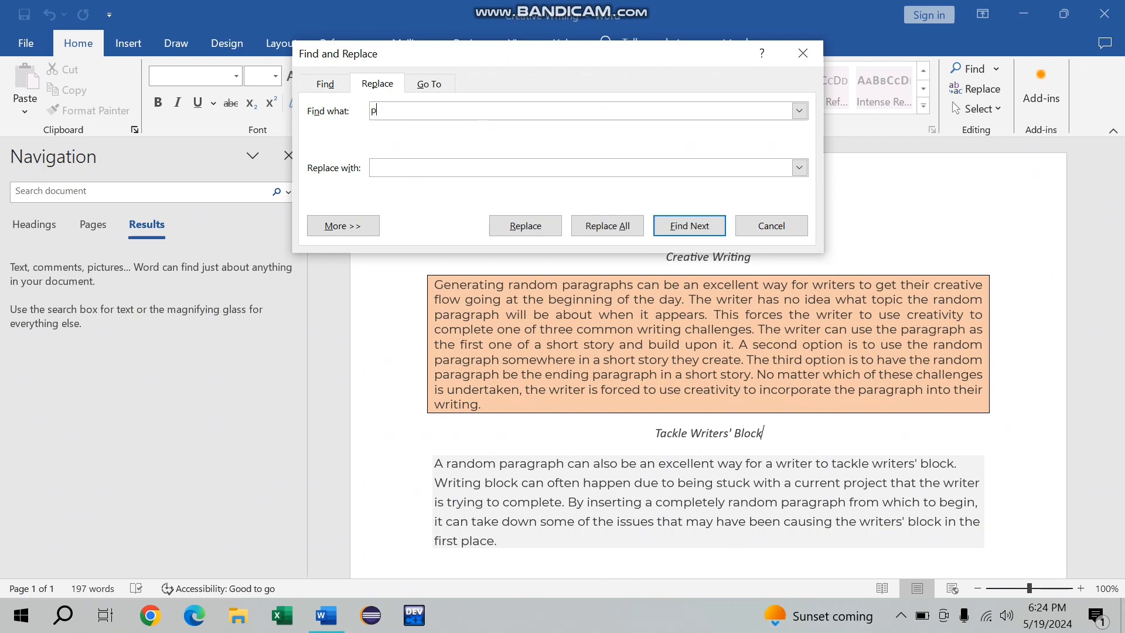
text(aragraph)
text(sente)
text(nce)
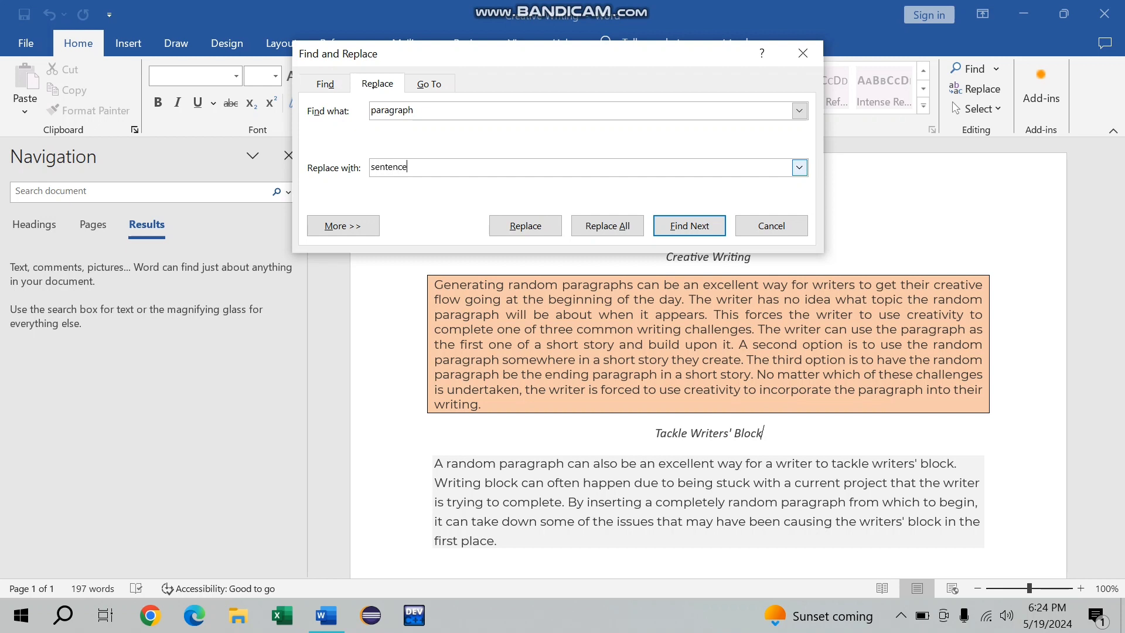
click(563, 286)
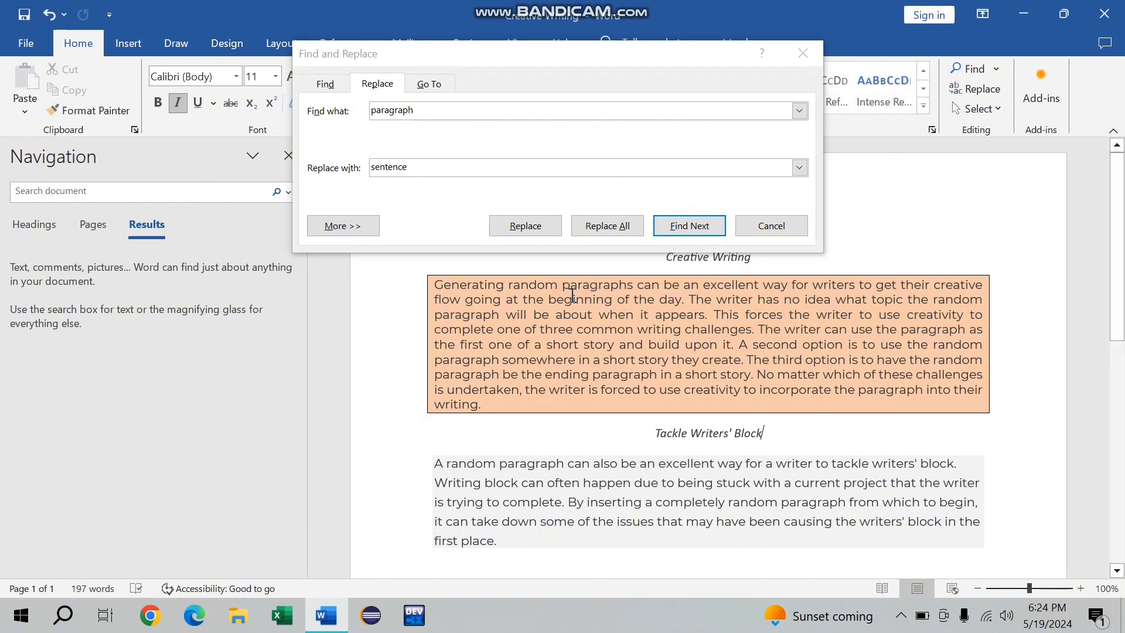
click(599, 228)
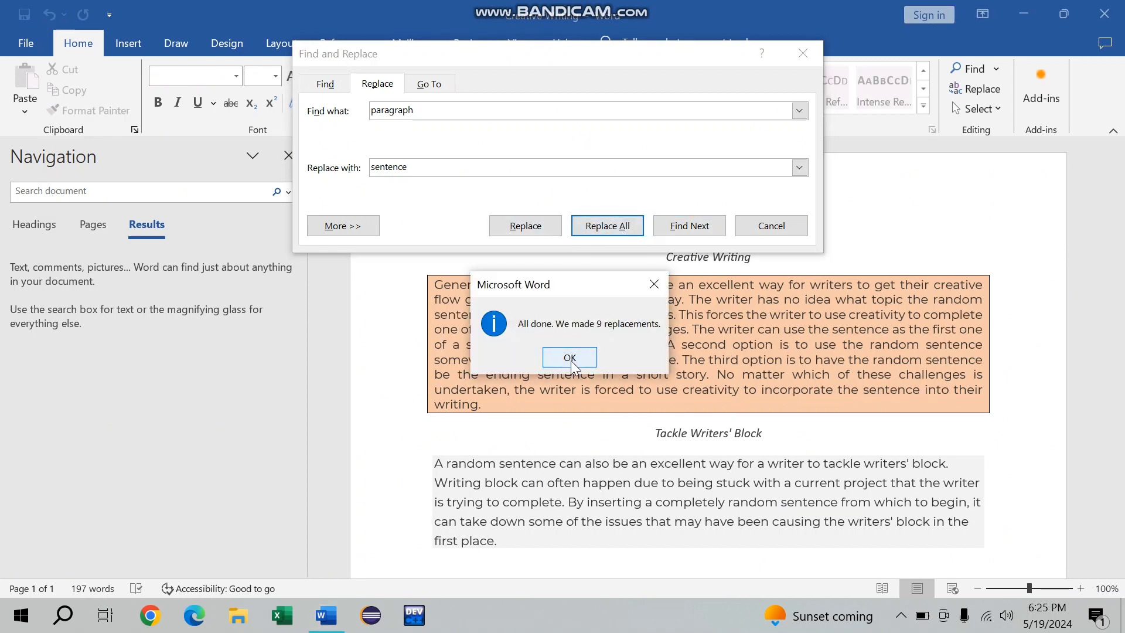
click(571, 360)
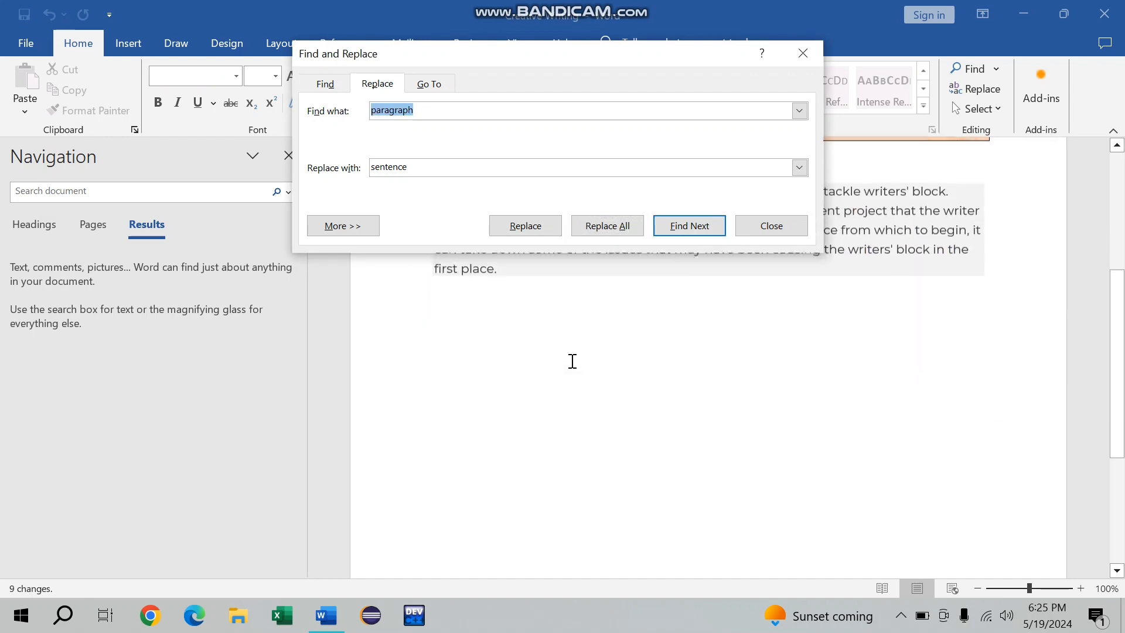
click(748, 225)
scroll(703, 323, up, 2)
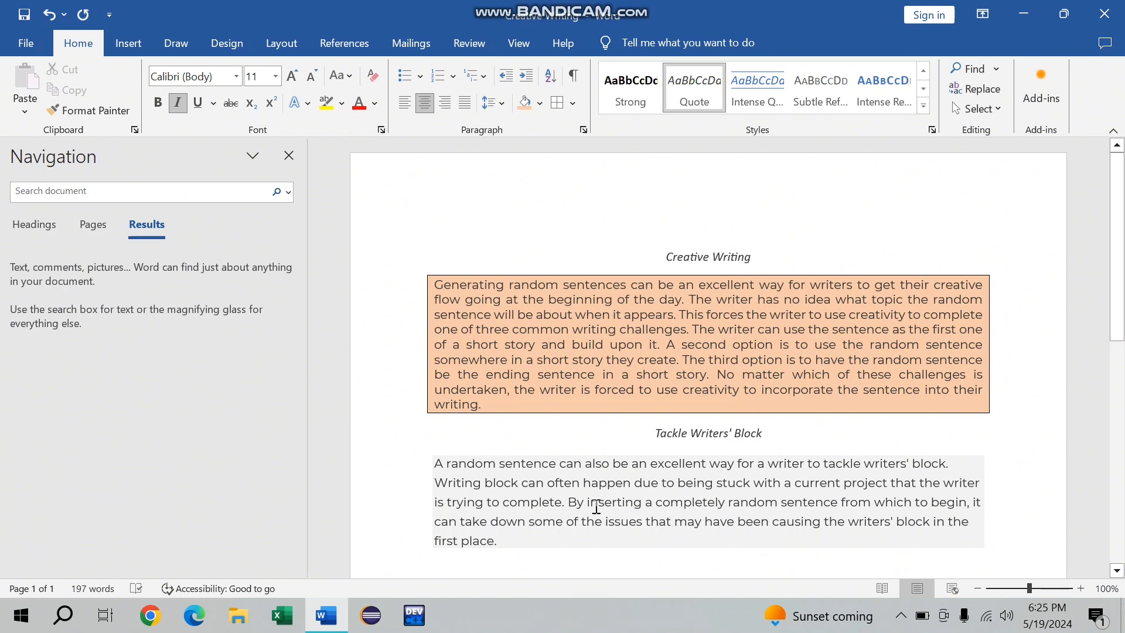
Replace the word "inserting" in the paragraph under "Tackle Writers' Block" with "sentence" as a single replacement
drag(587, 503, 644, 502)
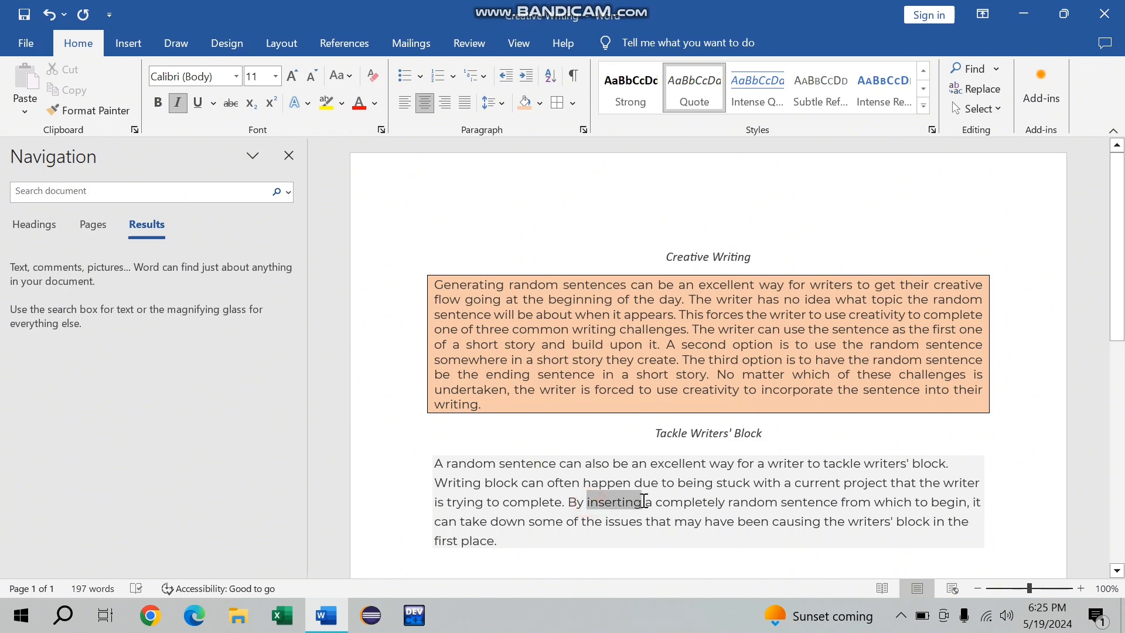
click(981, 91)
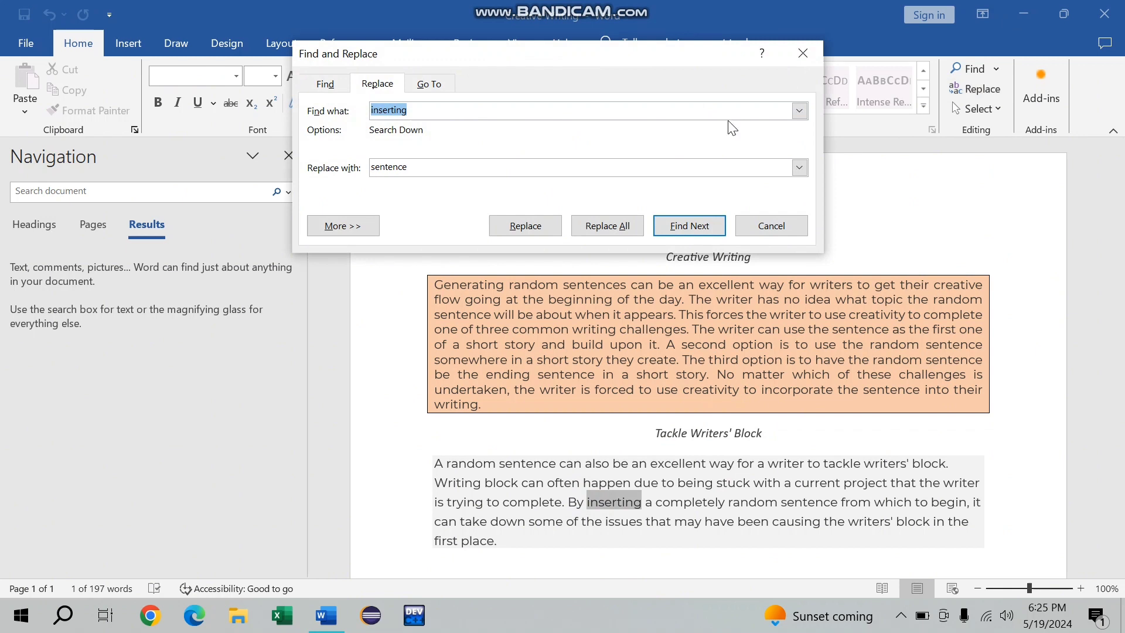
click(580, 166)
click(543, 233)
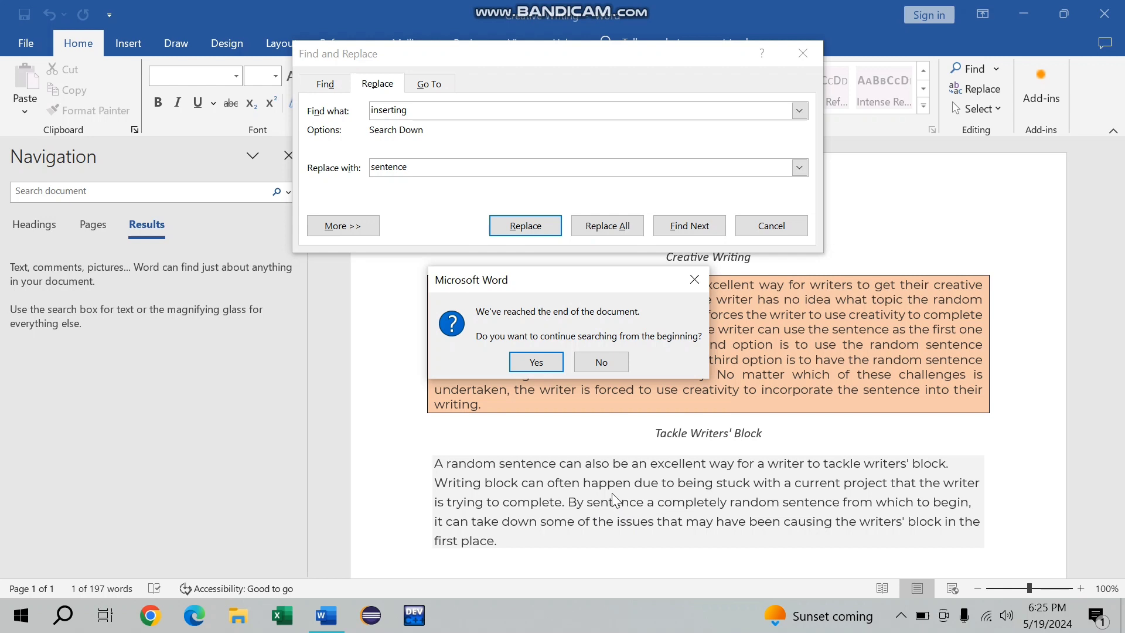
click(548, 359)
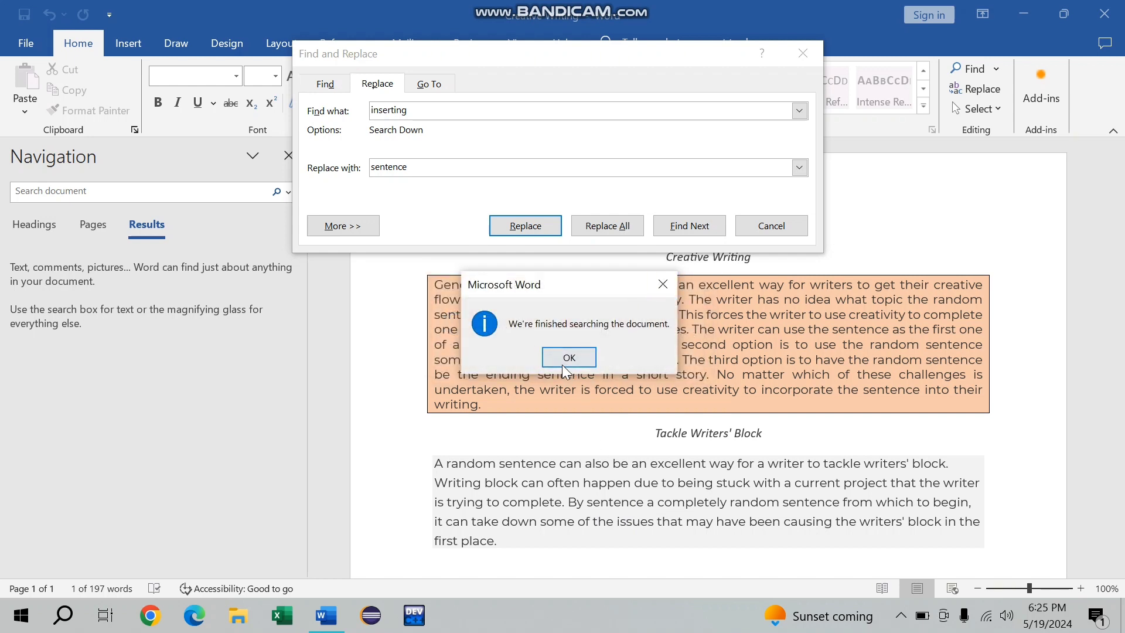
click(563, 365)
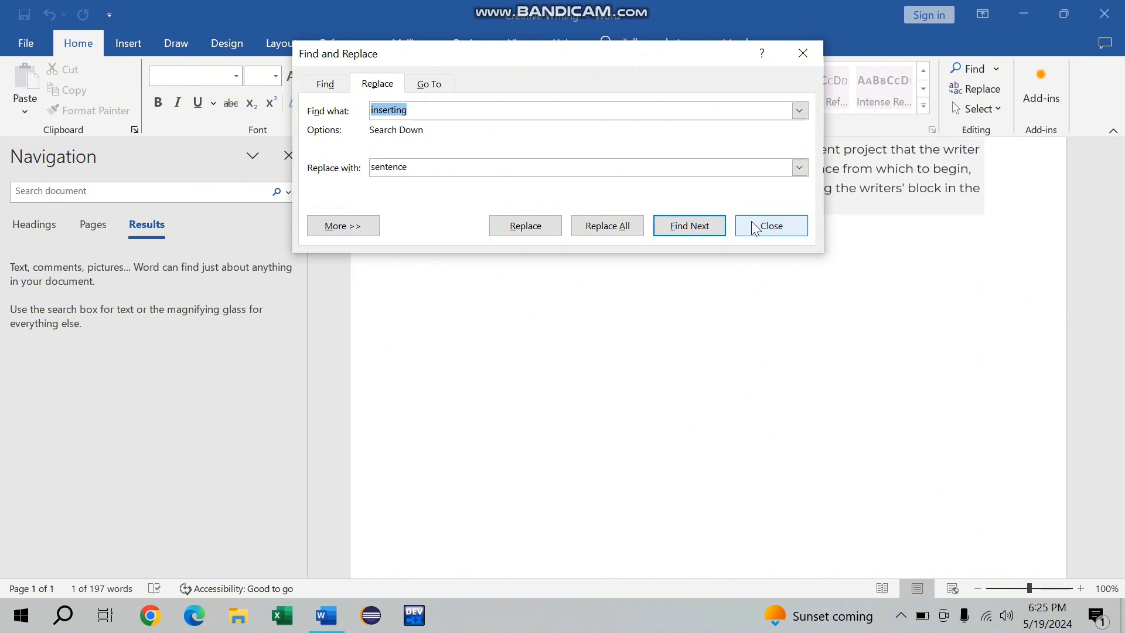
click(751, 222)
scroll(753, 222, up, 6)
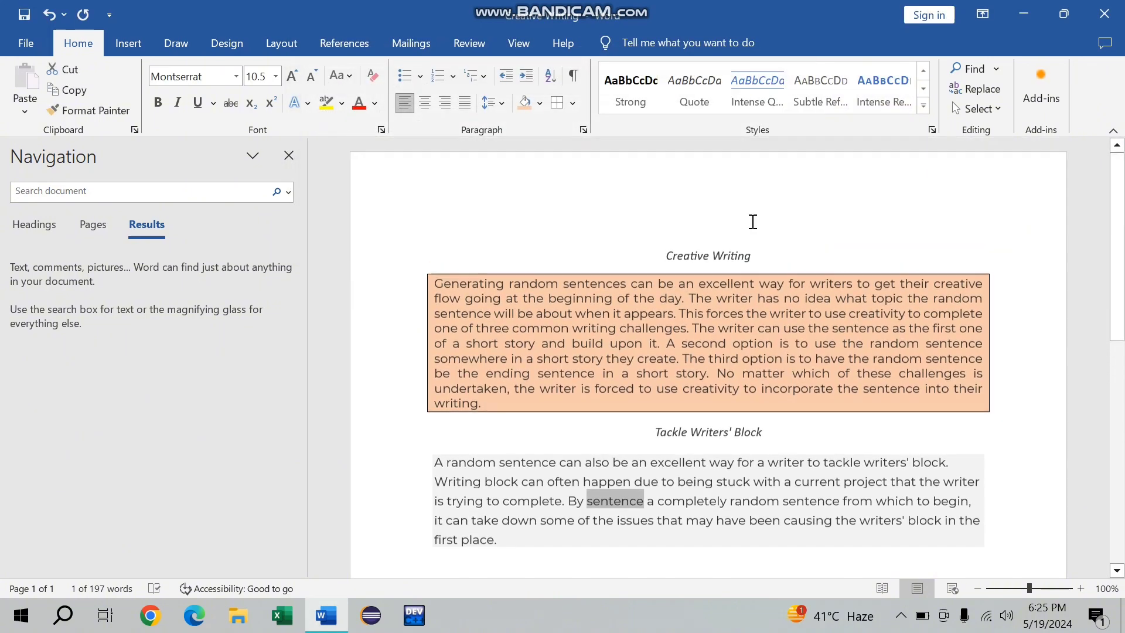
Select all the text in the document, clear the selection, select everything again and deselect it
click(996, 106)
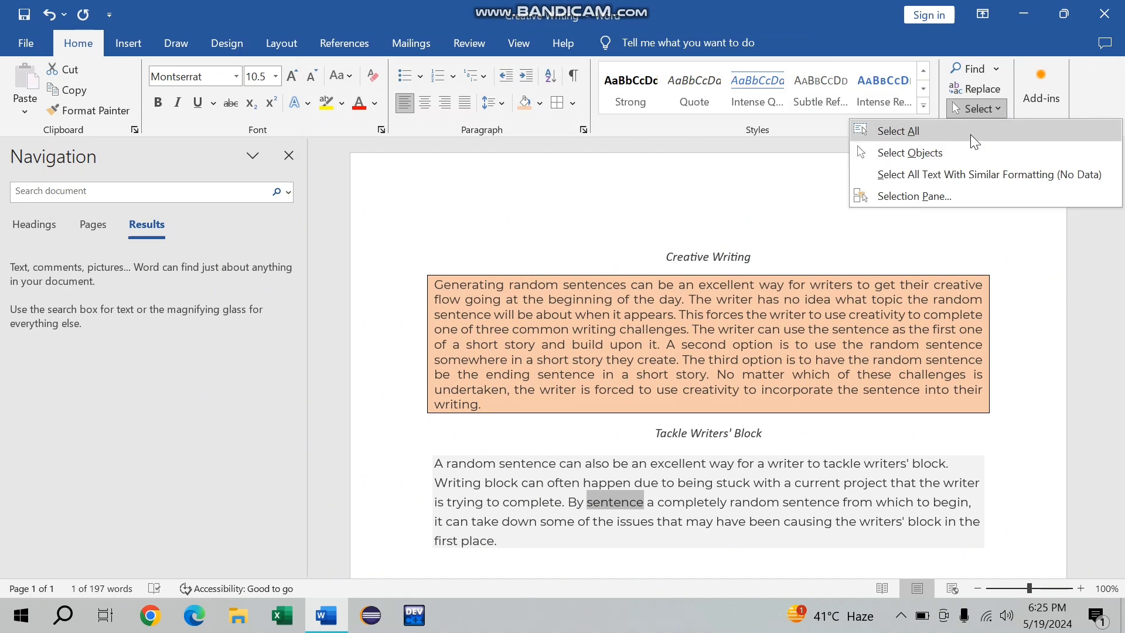
click(970, 134)
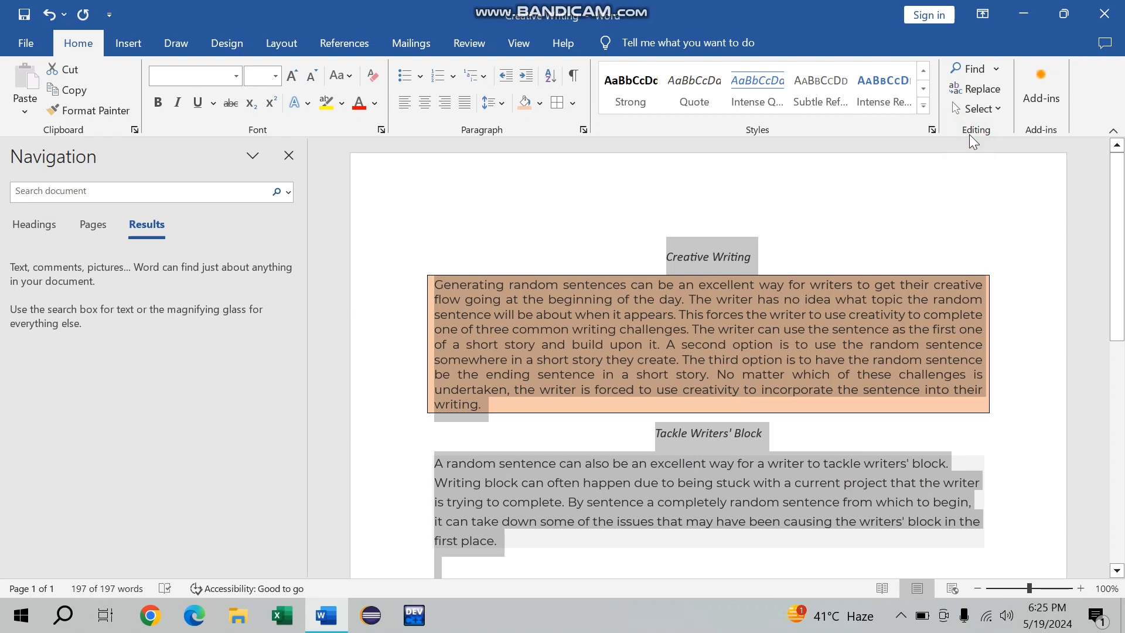
click(913, 231)
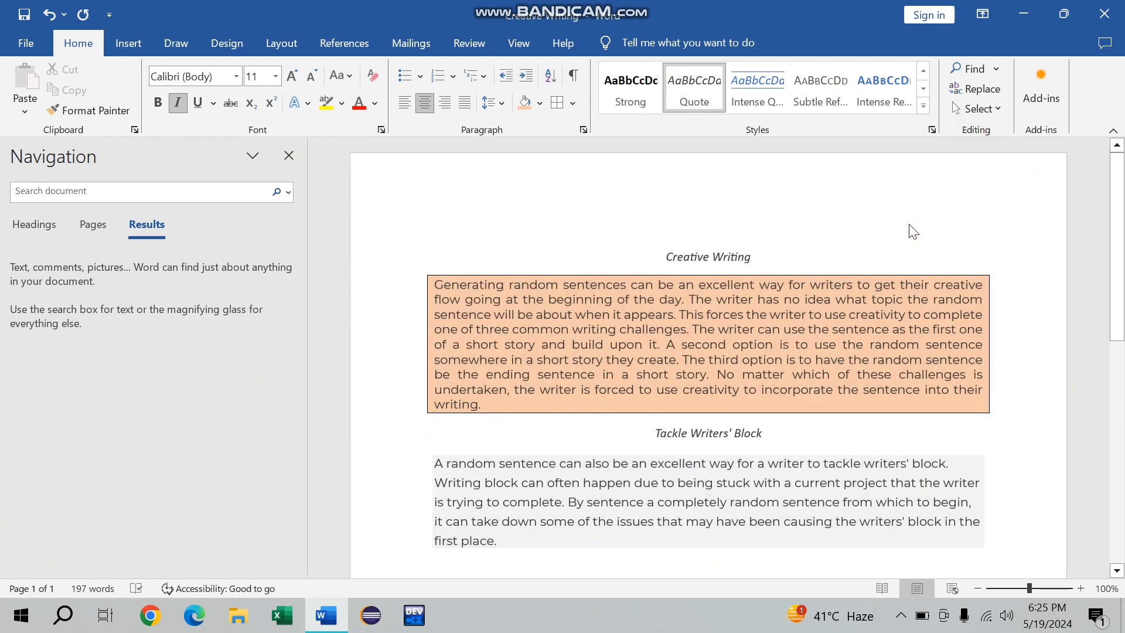
key(ctrl+a)
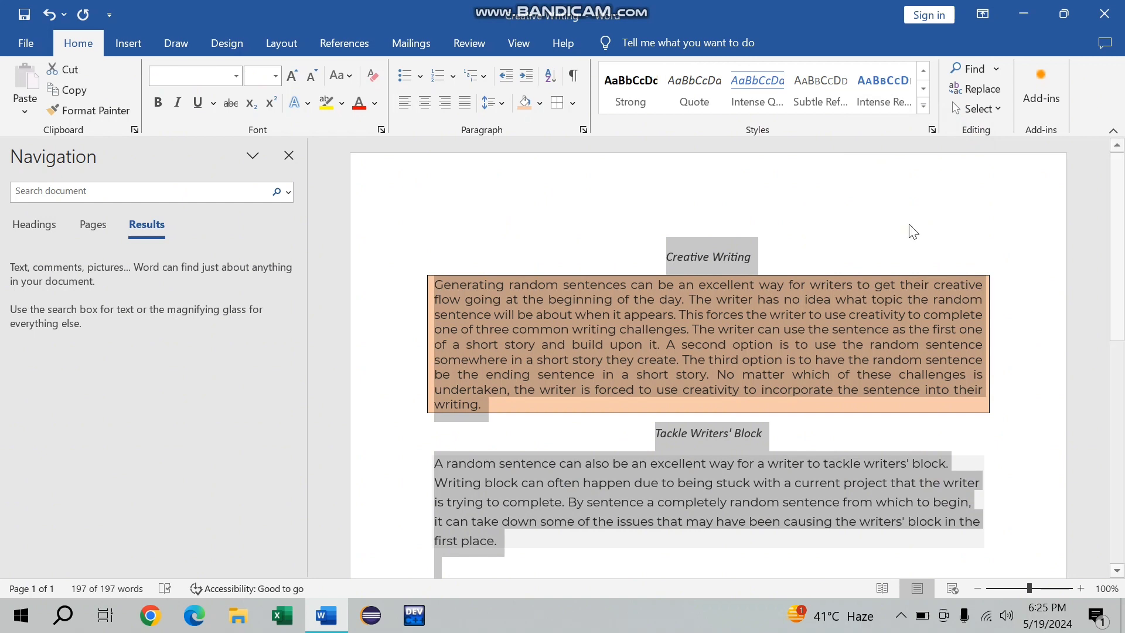
click(993, 113)
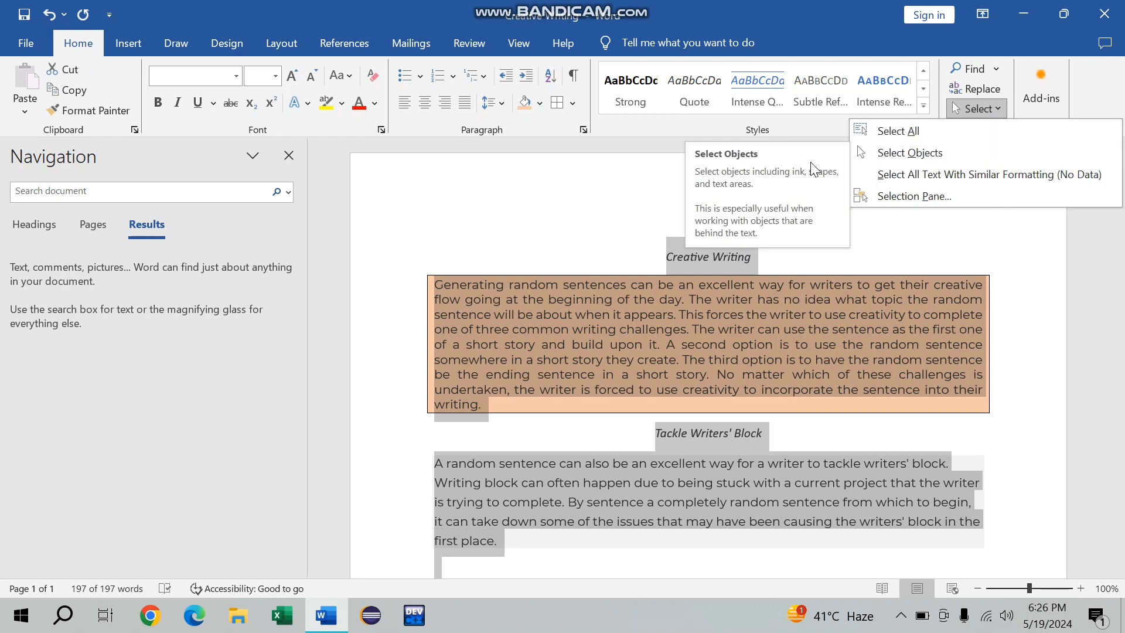
click(900, 245)
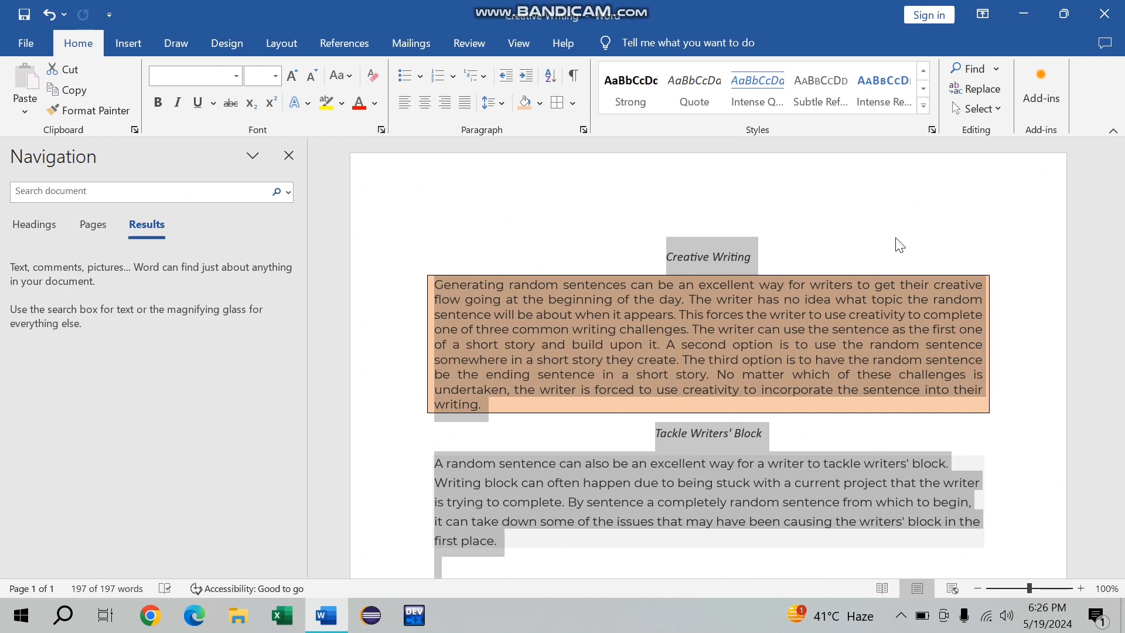
click(802, 257)
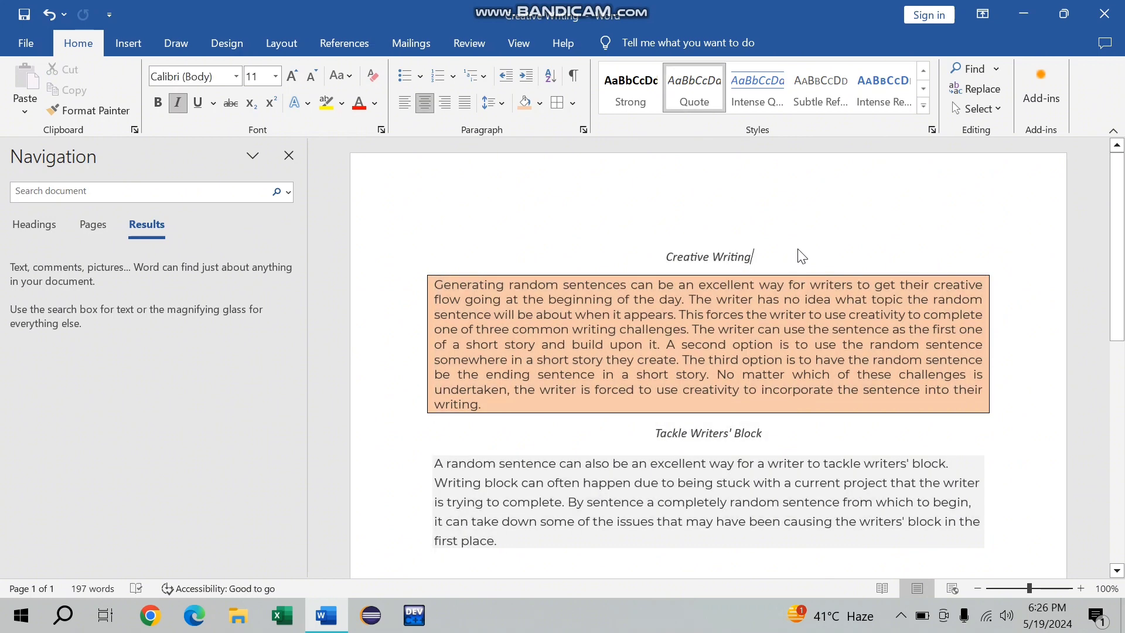